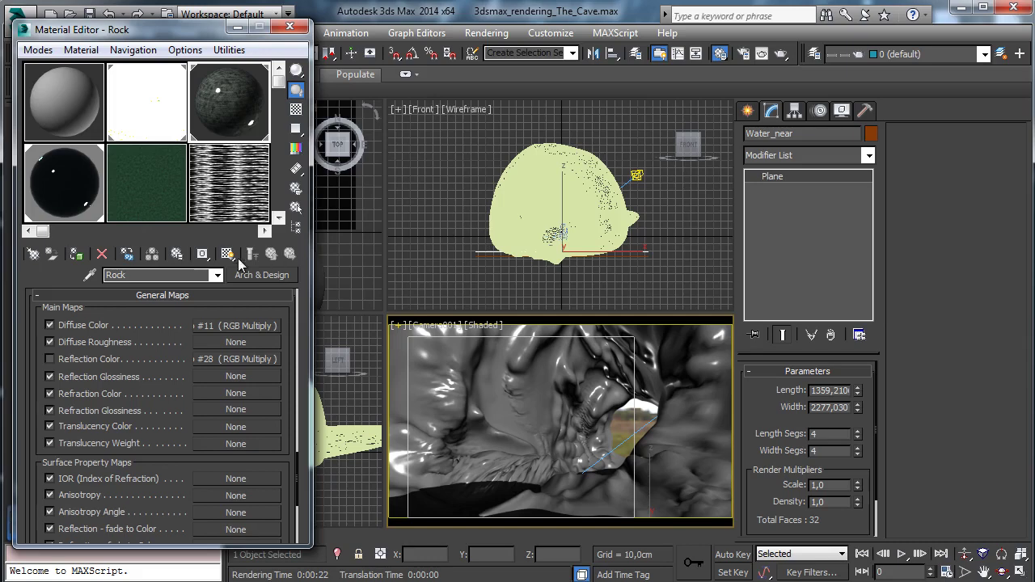
Step: Enable the Rock material's displacement map and set the displacement amount to 2
scroll(156, 323, up, 10)
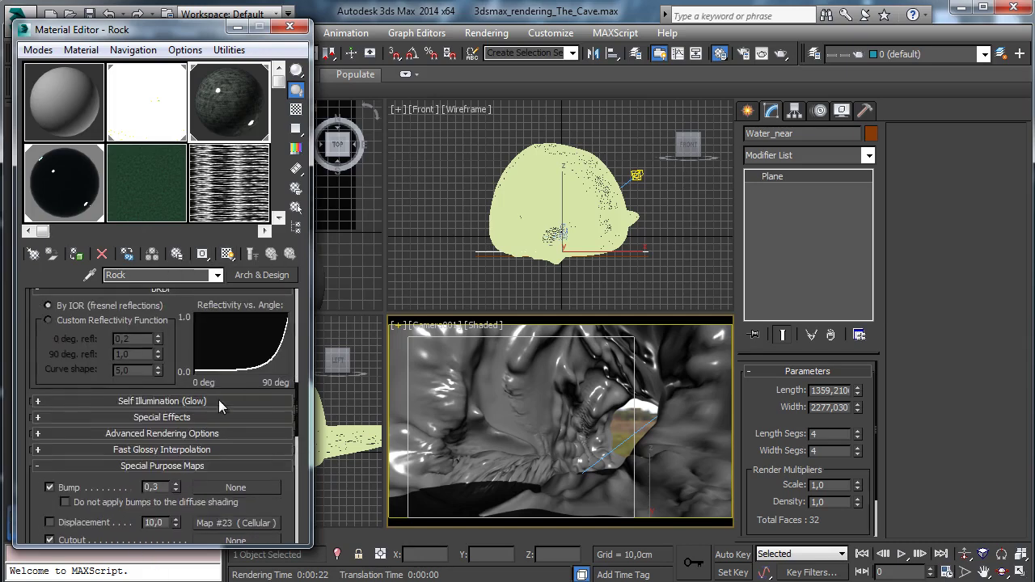
click(65, 522)
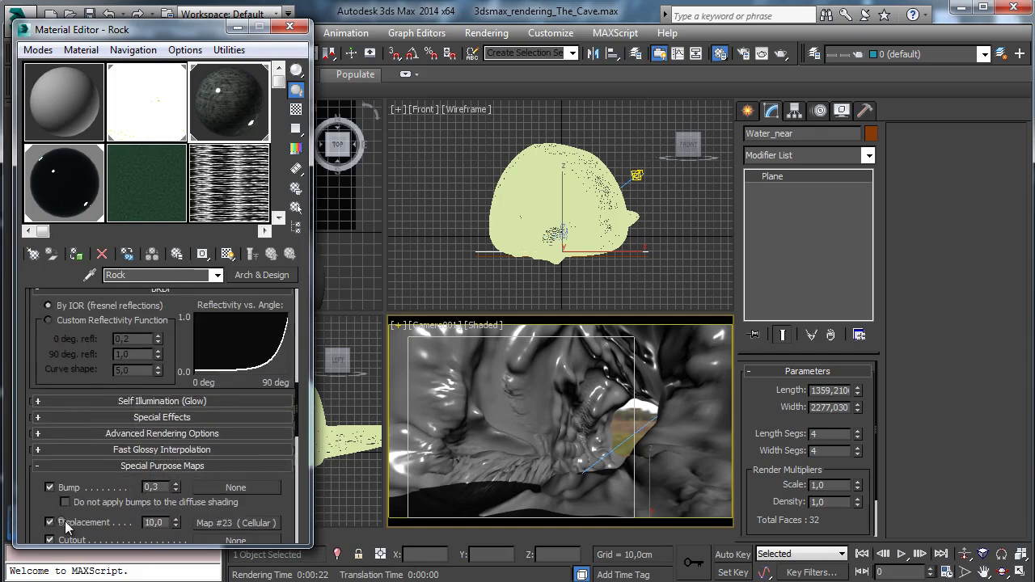
click(236, 524)
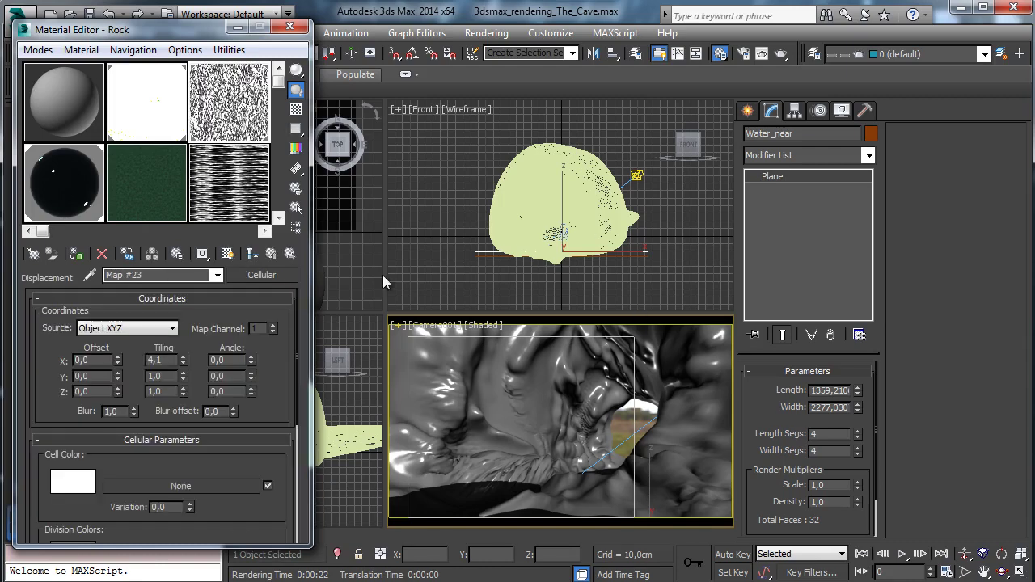
click(271, 255)
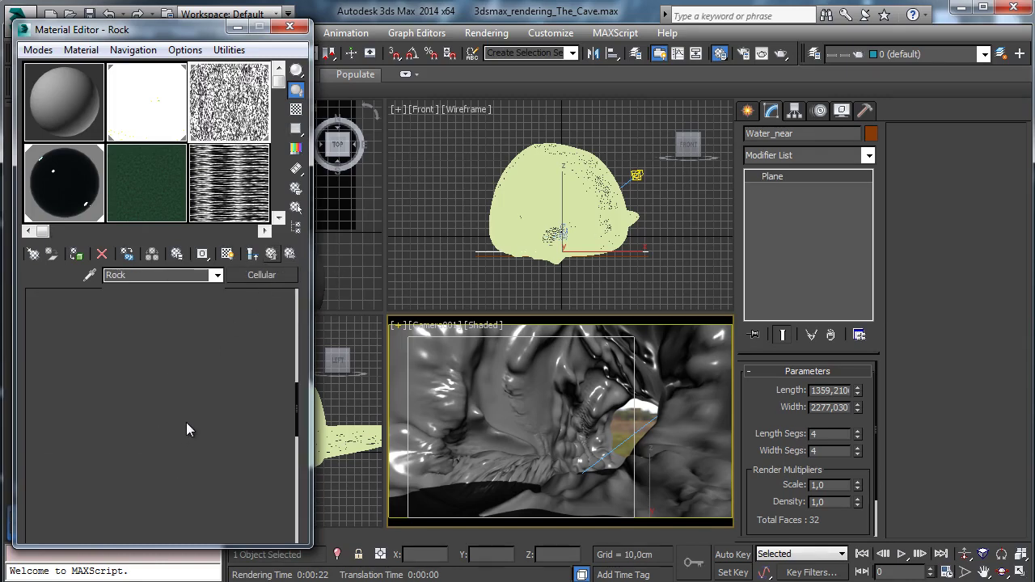
double_click(153, 523)
text(2)
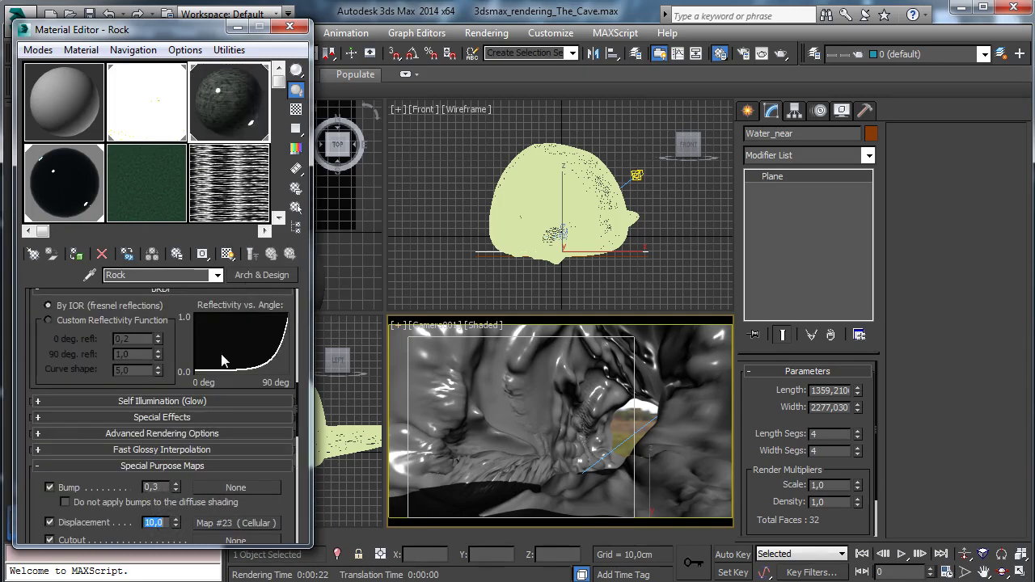
key(Return)
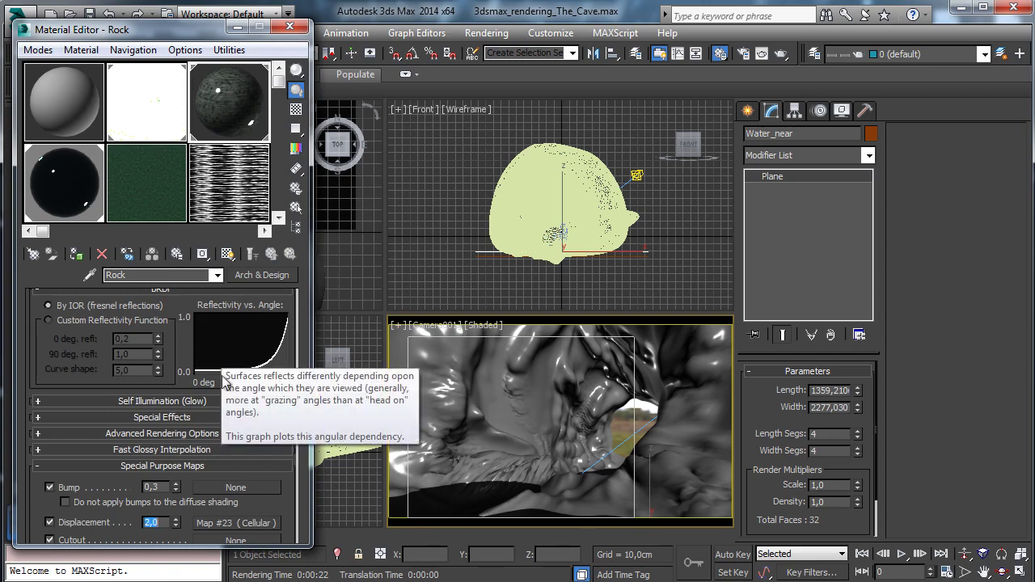
Step: Set the Cellular displacement map's X tiling to 8 and its cell colour variation to 40
click(212, 522)
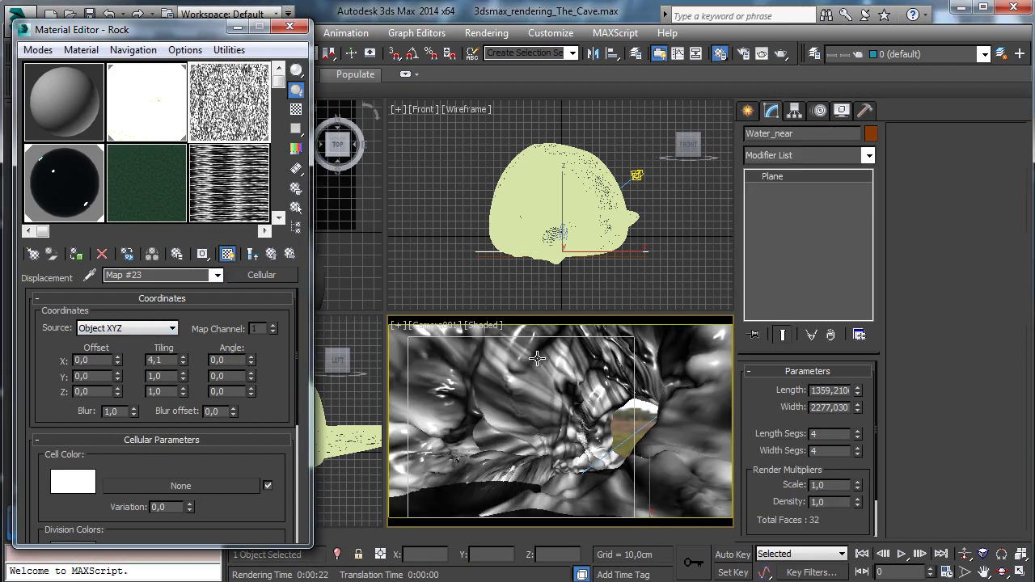
double_click(158, 361)
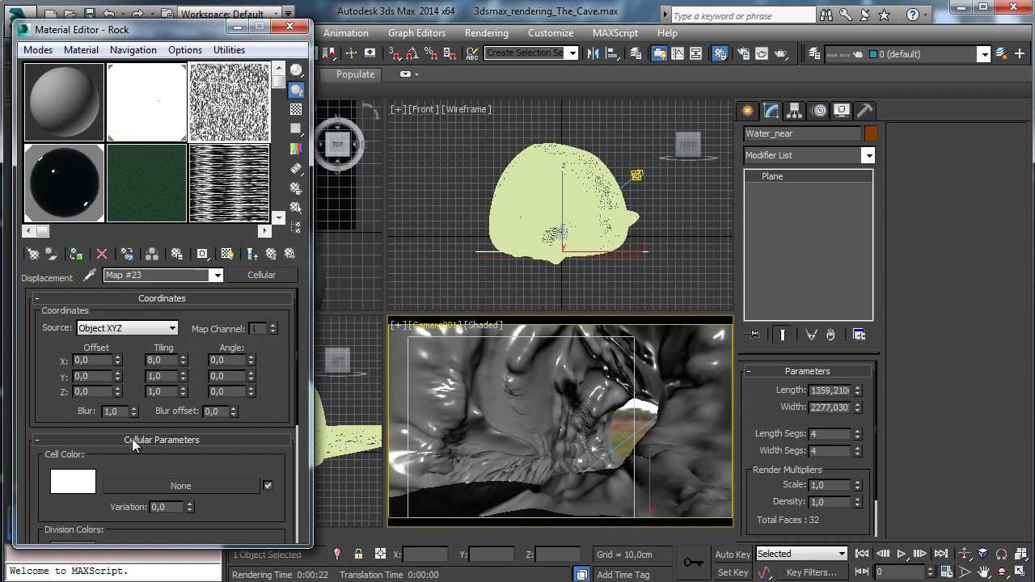
scroll(143, 462, down, 2)
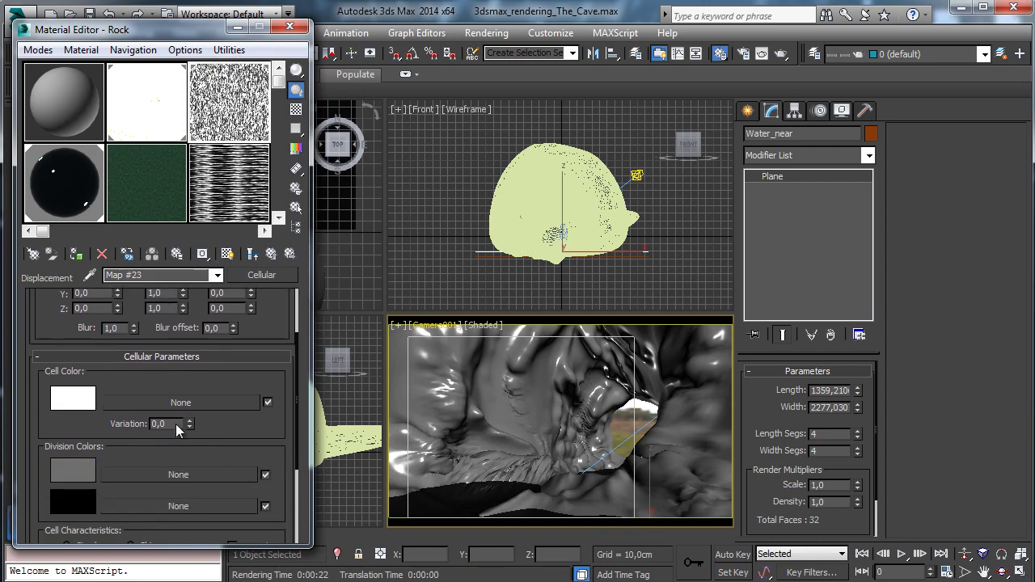
double_click(166, 424)
key(Return)
Step: Show an enlarged preview of the Cellular map and change its first division colour to white
double_click(198, 101)
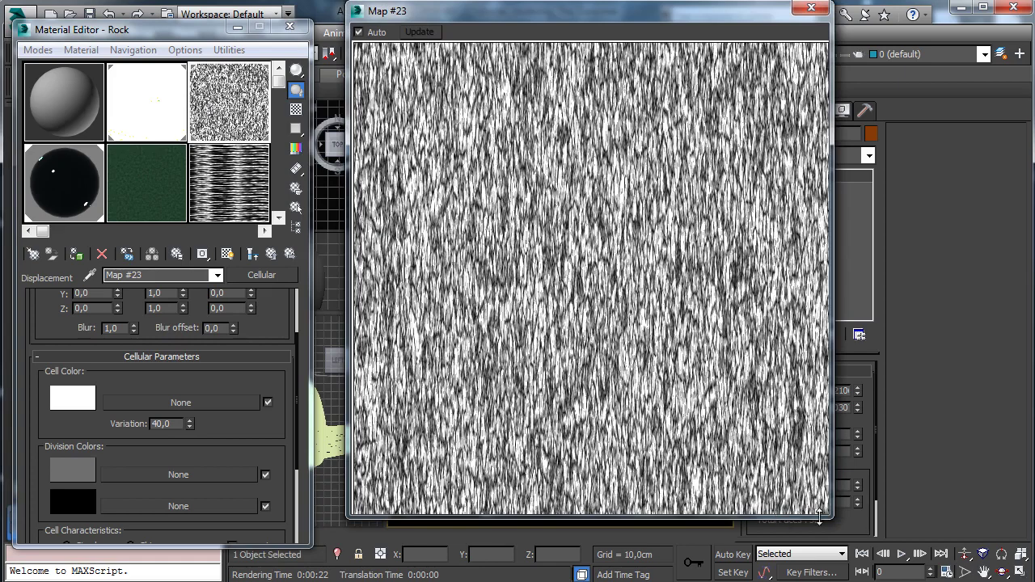
drag(827, 518, 733, 417)
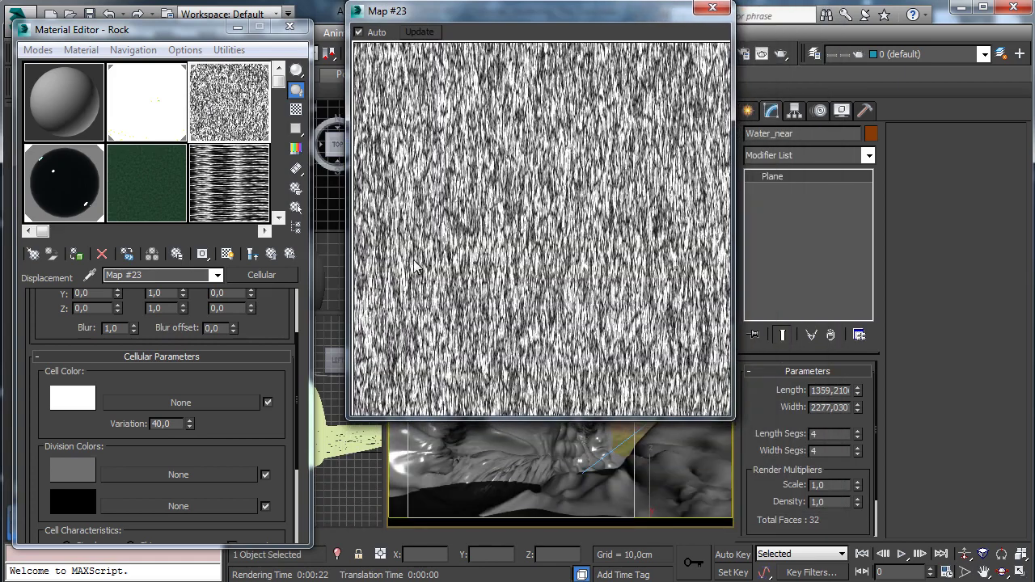
click(72, 469)
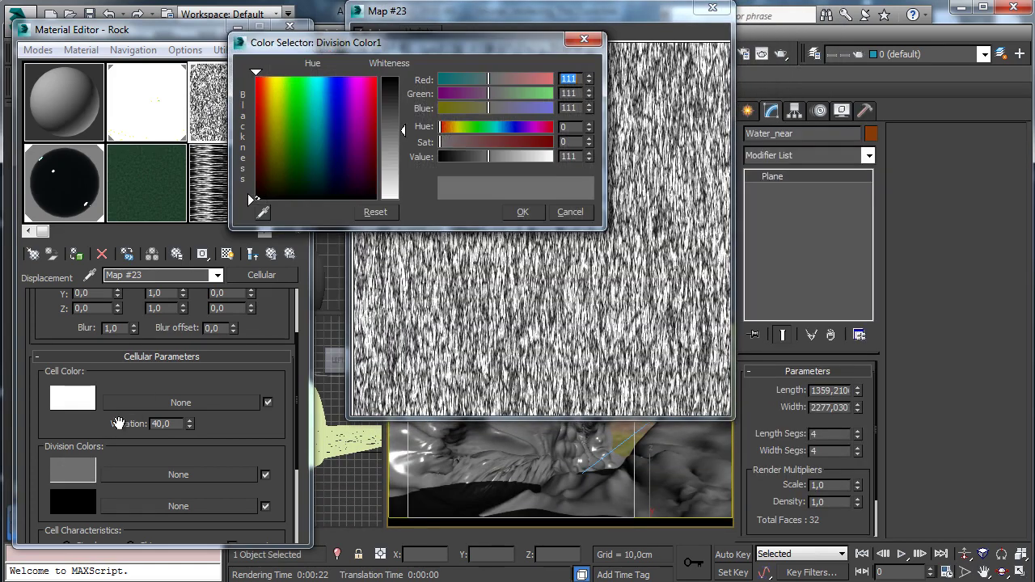
drag(408, 137, 403, 199)
click(523, 212)
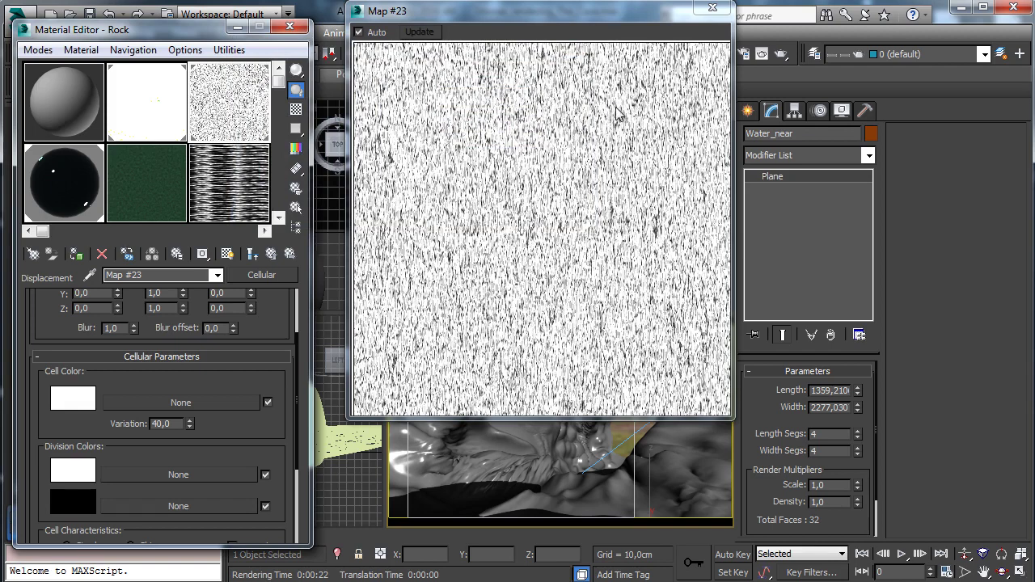
Step: Set the Cellular map's cell size to 60 and spread to 0.72, and save the scene after returning to the Rock material
drag(234, 370, 232, 201)
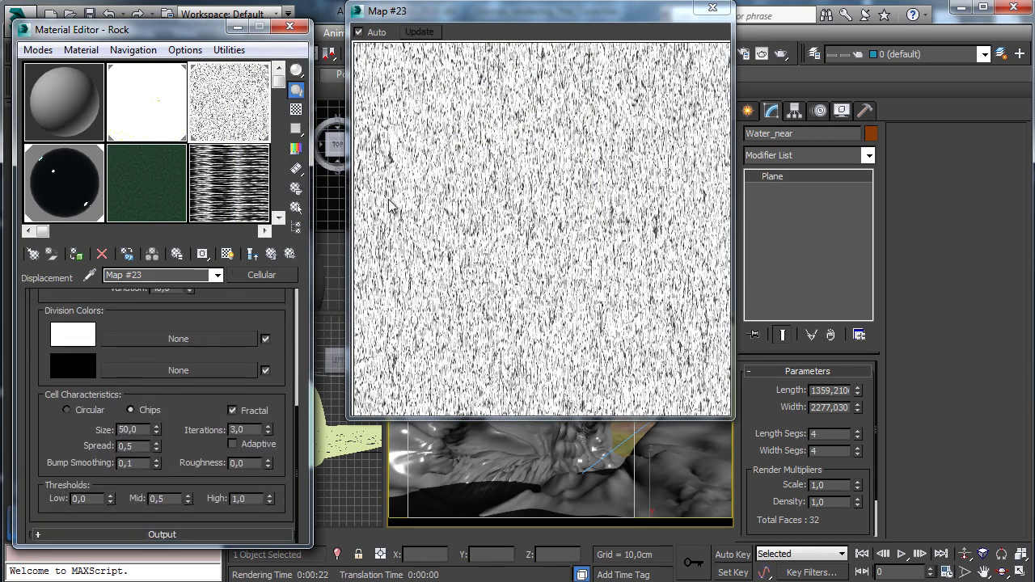
double_click(132, 430)
text(60)
key(Return)
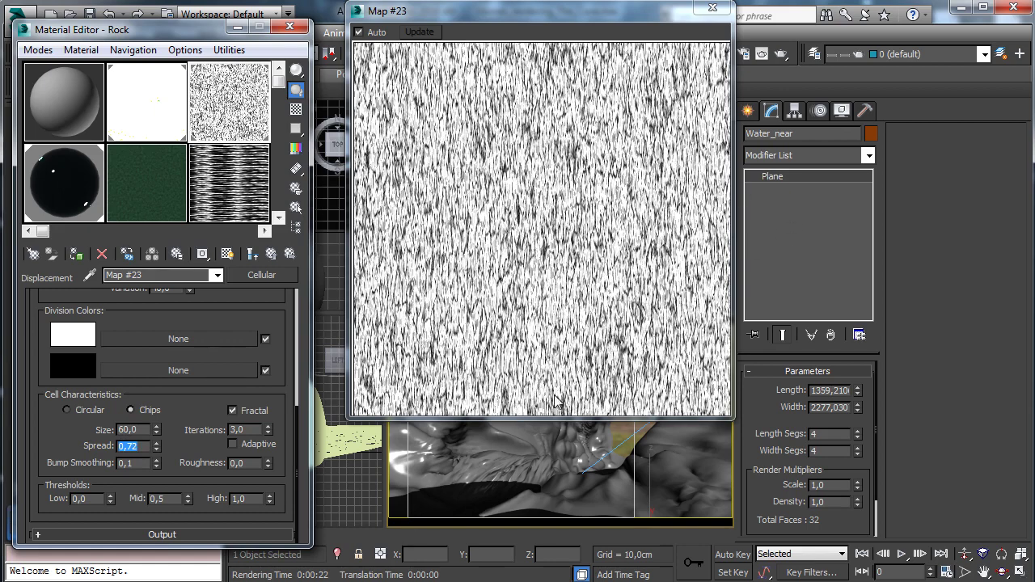
click(713, 7)
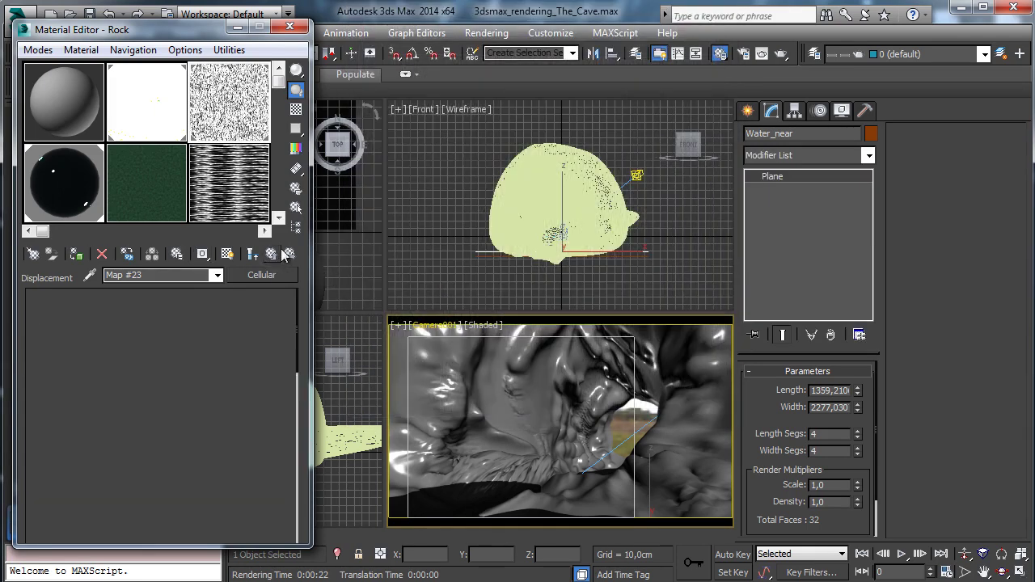
click(275, 254)
click(89, 14)
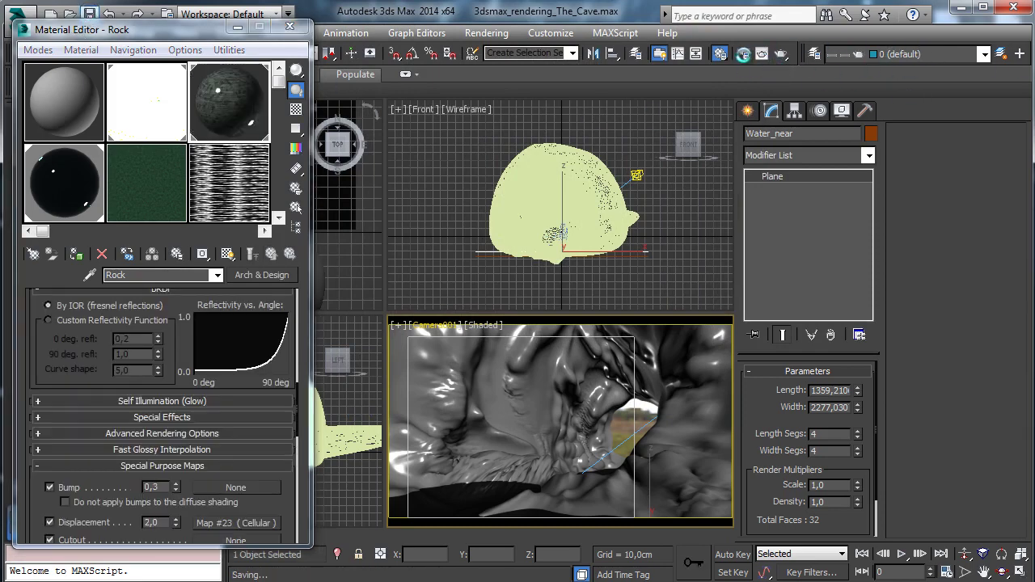
Step: Set iray's global displacement edge length to 0.5 pixels and Max. Subdiv. to 64, and save the scene
click(744, 54)
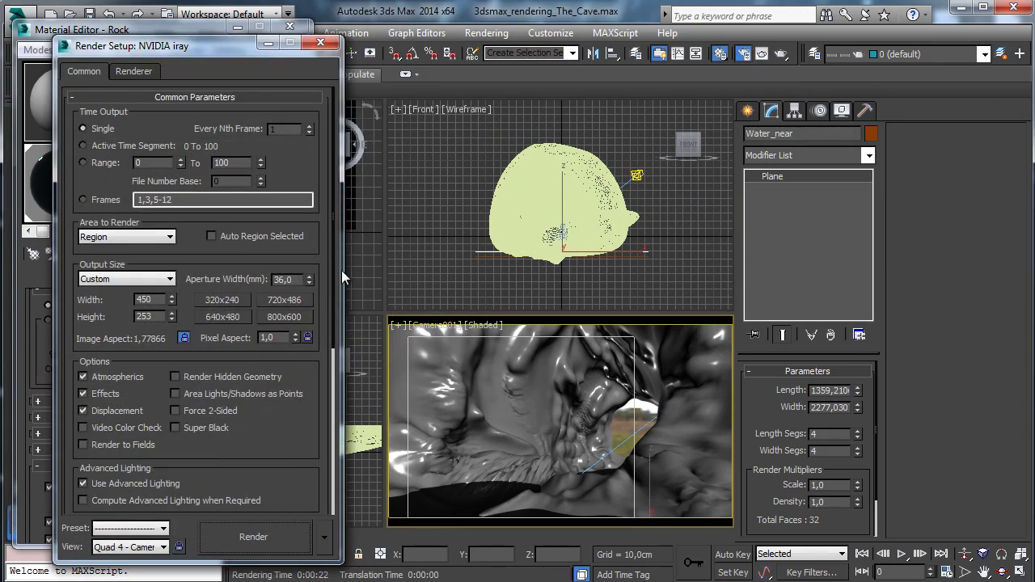
click(153, 74)
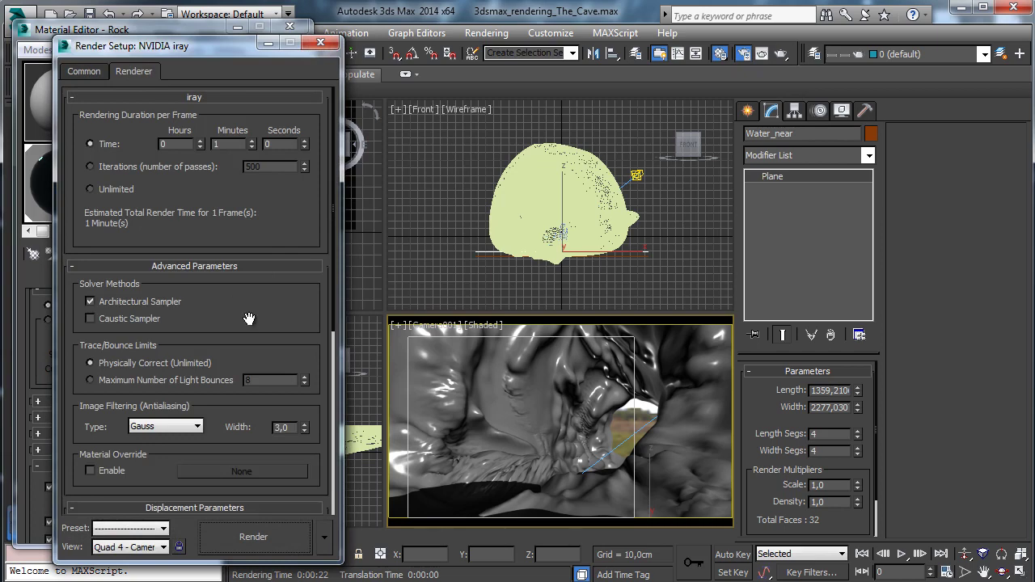
scroll(255, 234, down, 5)
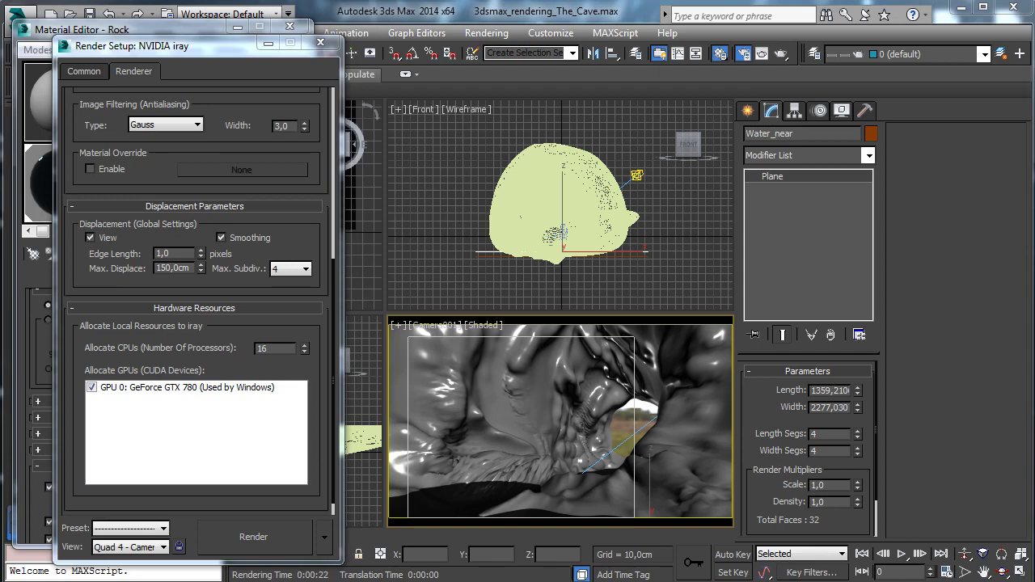
double_click(169, 253)
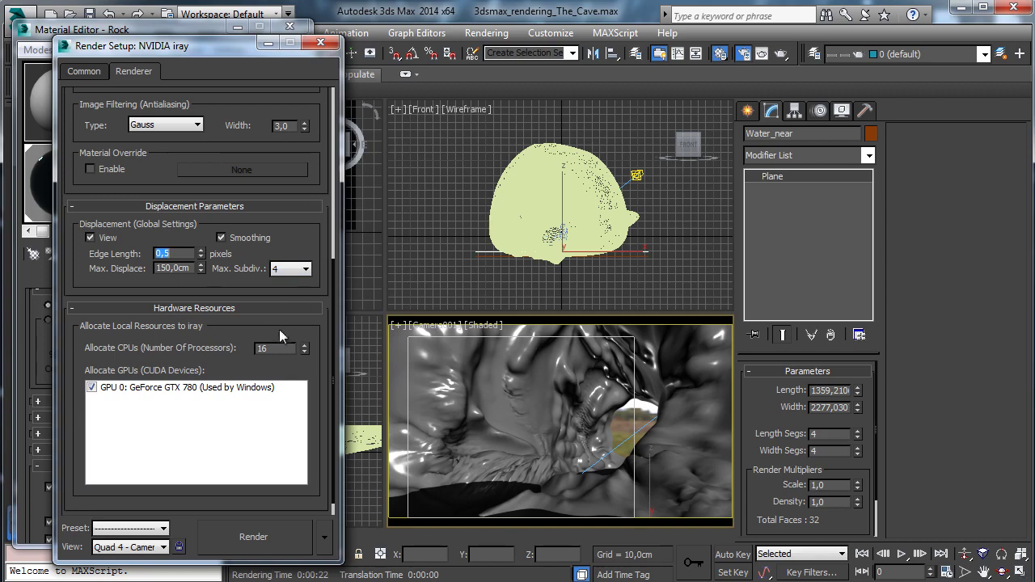
click(287, 270)
click(287, 305)
key(ctrl+s)
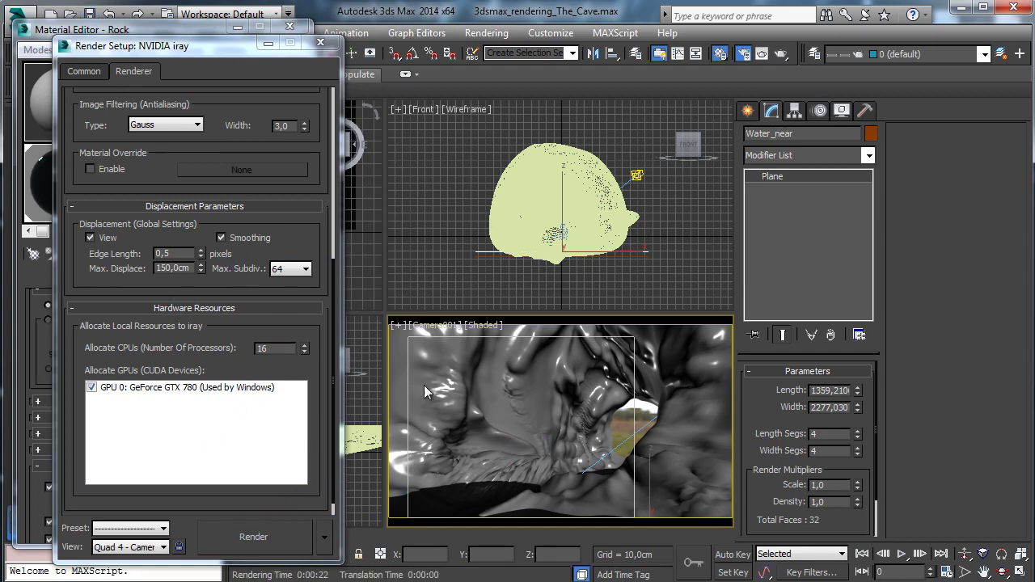
Step: Render the region of the camera view to check the rock displacement, and close the rendered frame
key(shift+q)
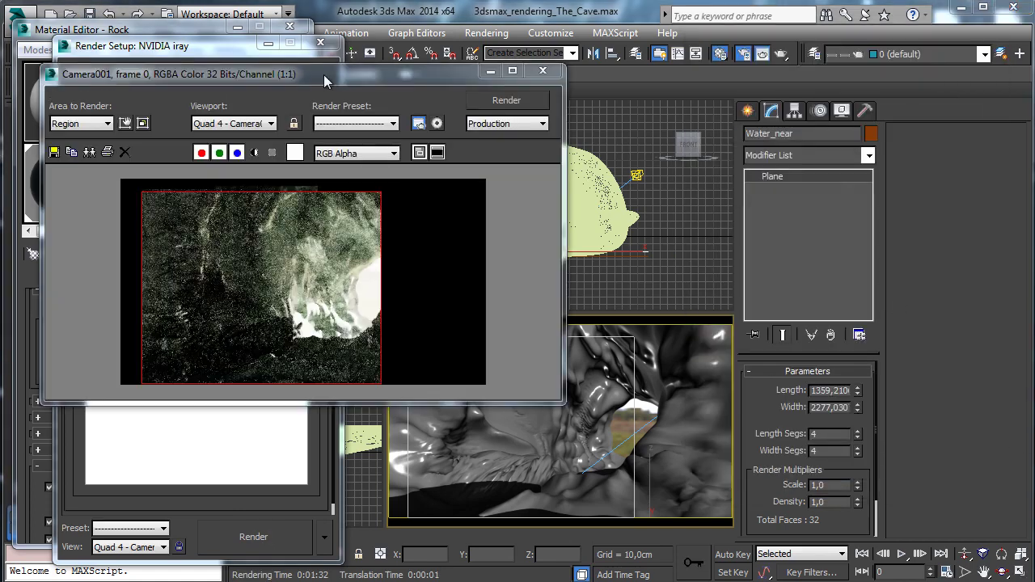
drag(323, 75, 643, 83)
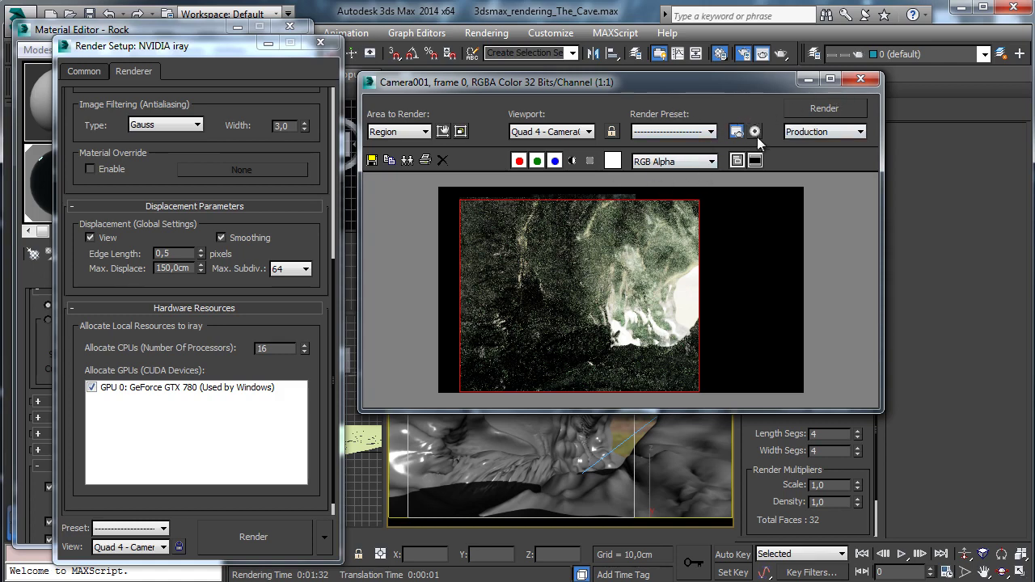
click(860, 78)
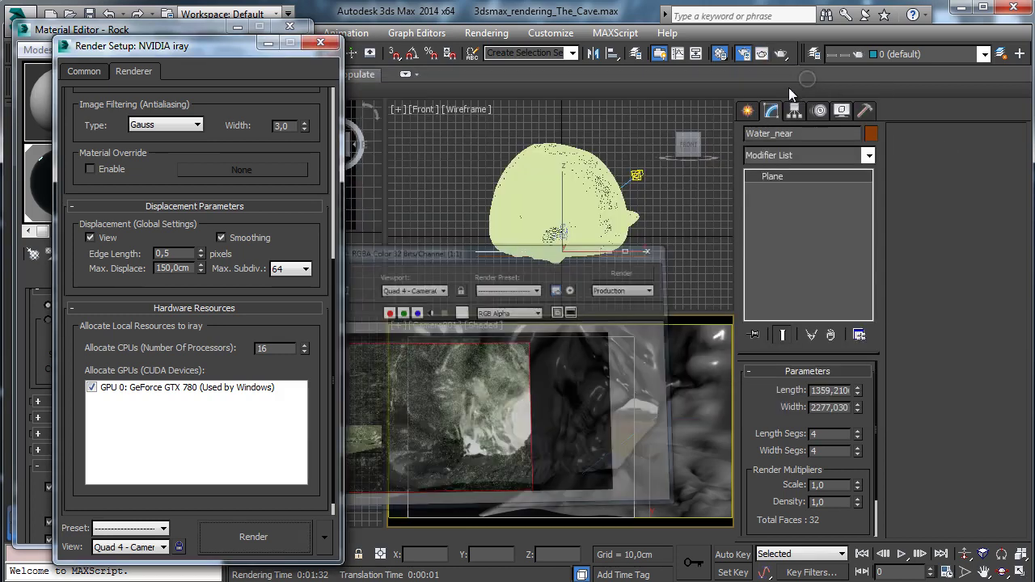
Step: Set the displacement Max. Subdiv. to 256 and the rendering duration per frame to 2 minutes
click(295, 268)
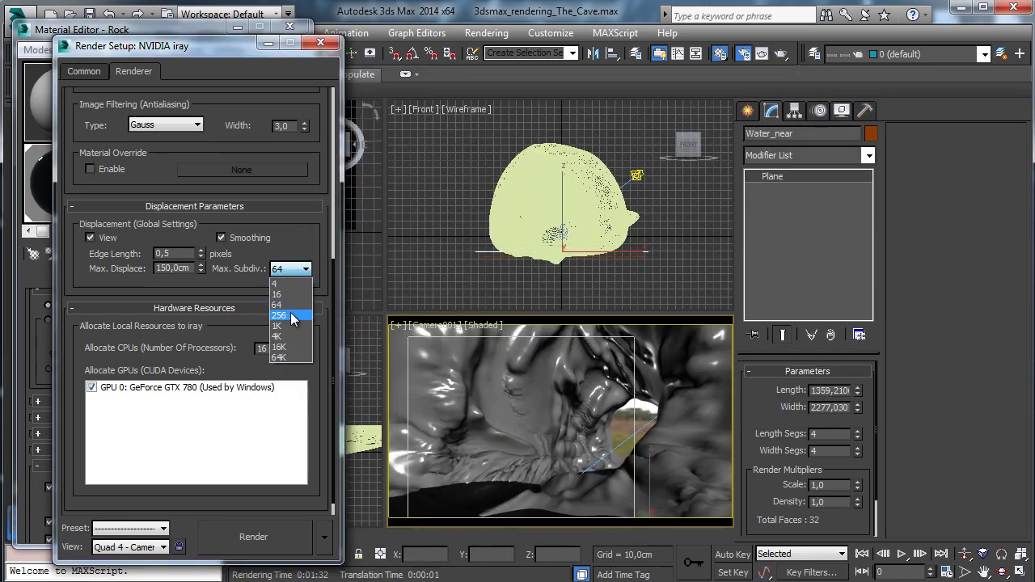
click(288, 317)
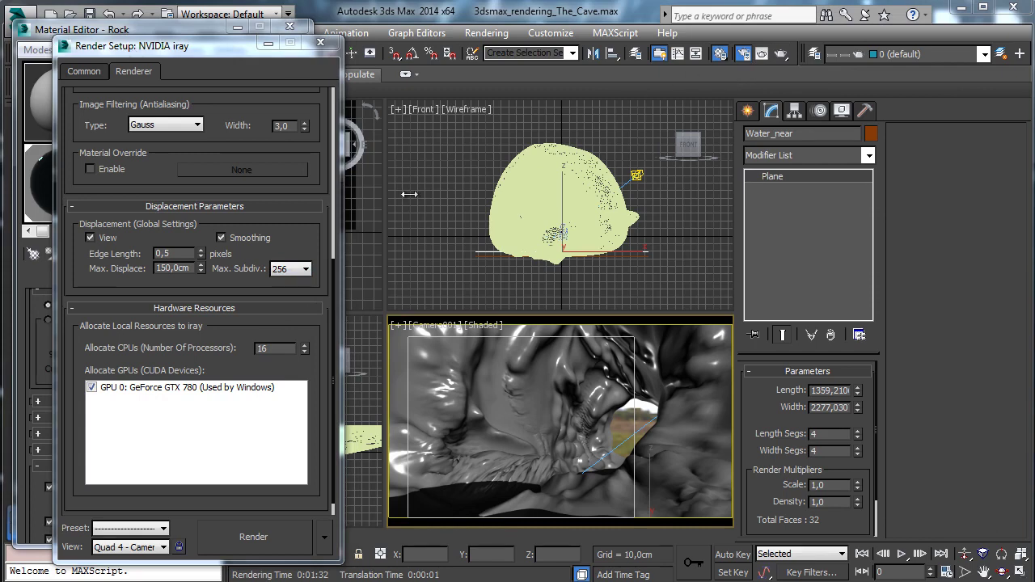
click(742, 53)
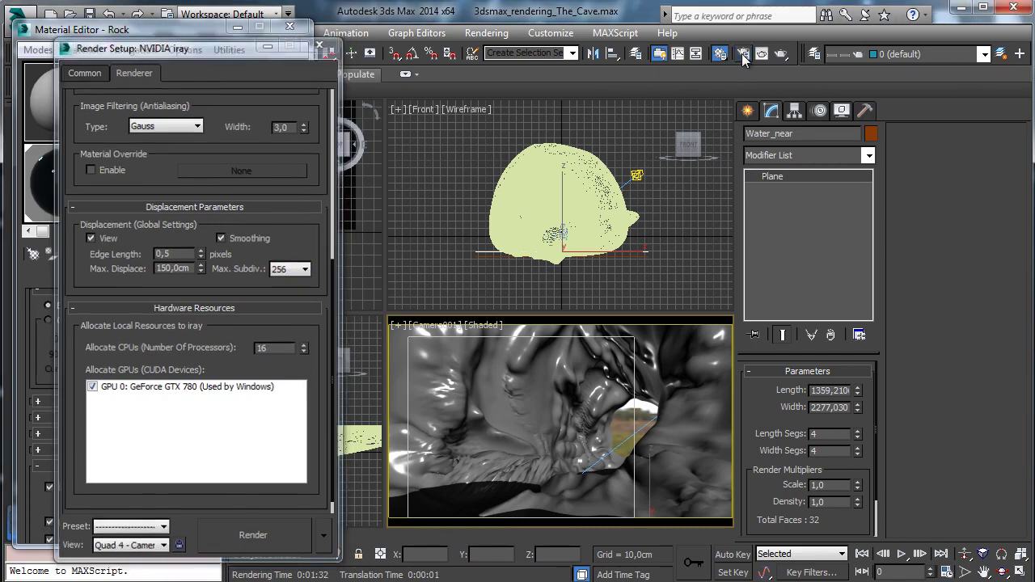
click(743, 55)
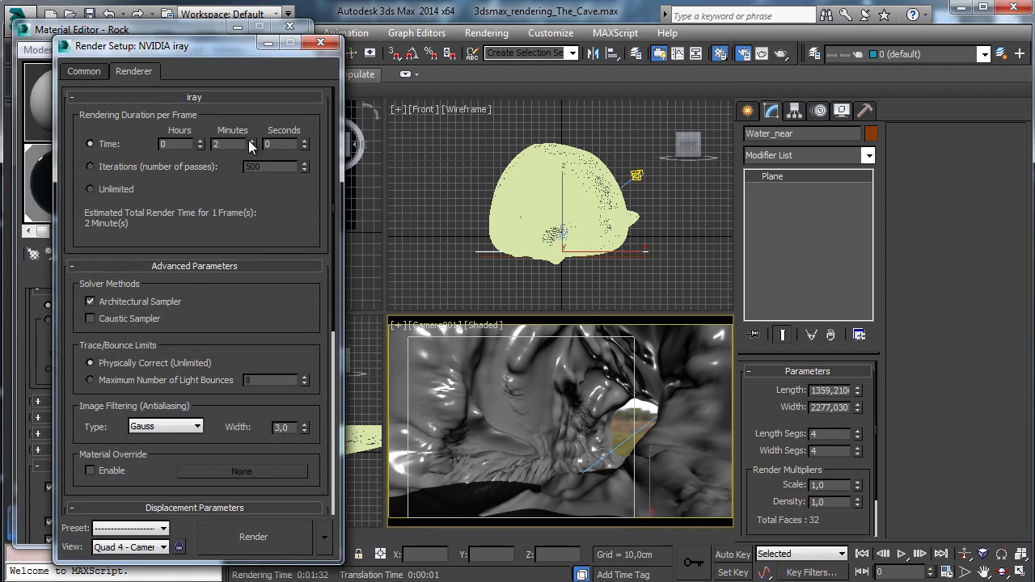
Step: Set the output size to 800 x 450 and render the camera region again
click(84, 71)
double_click(156, 300)
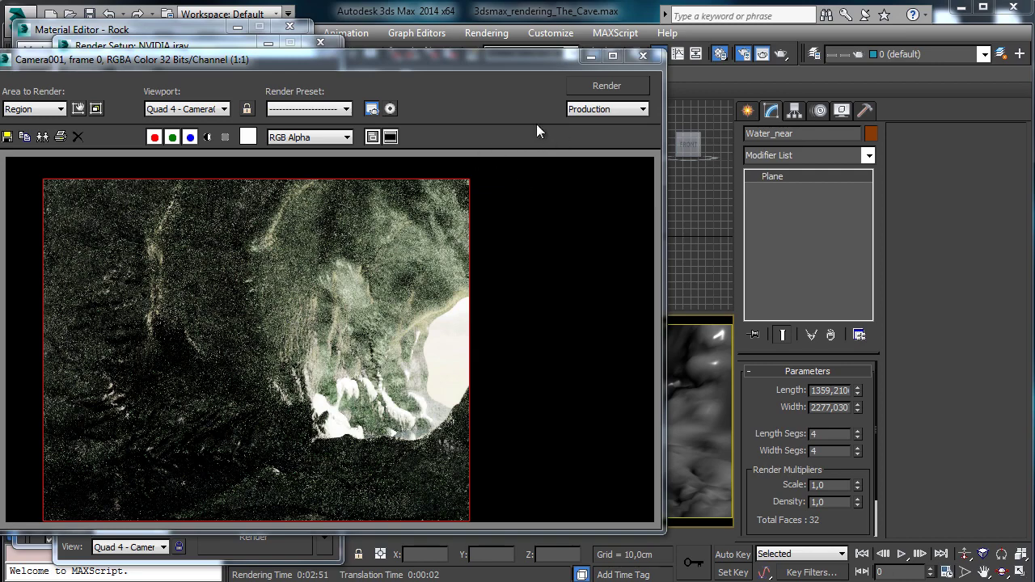
click(591, 57)
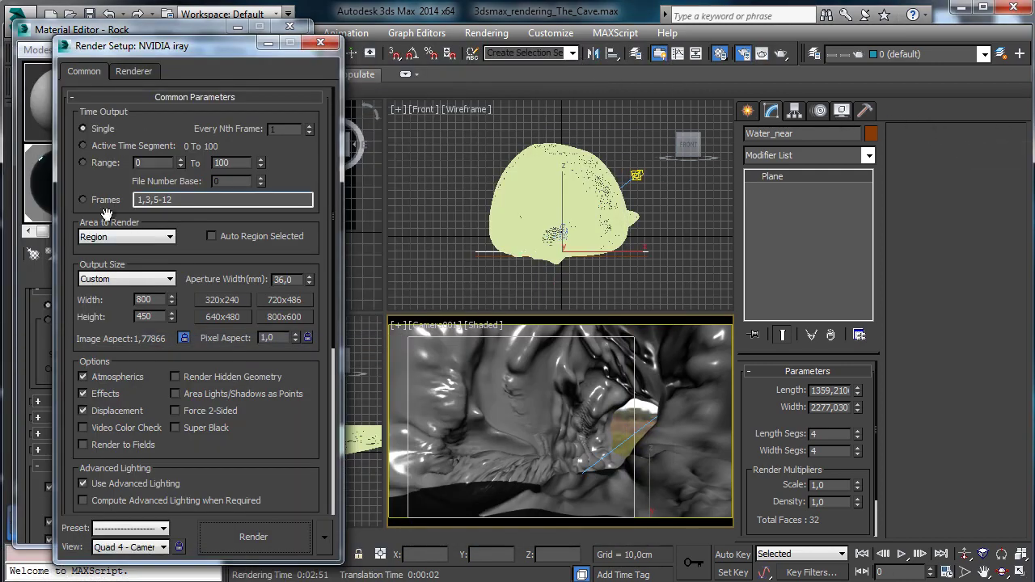
Step: Replace the Rock material's Cellular displacement map with a Mix map, keeping the old map as a sub-map
click(130, 31)
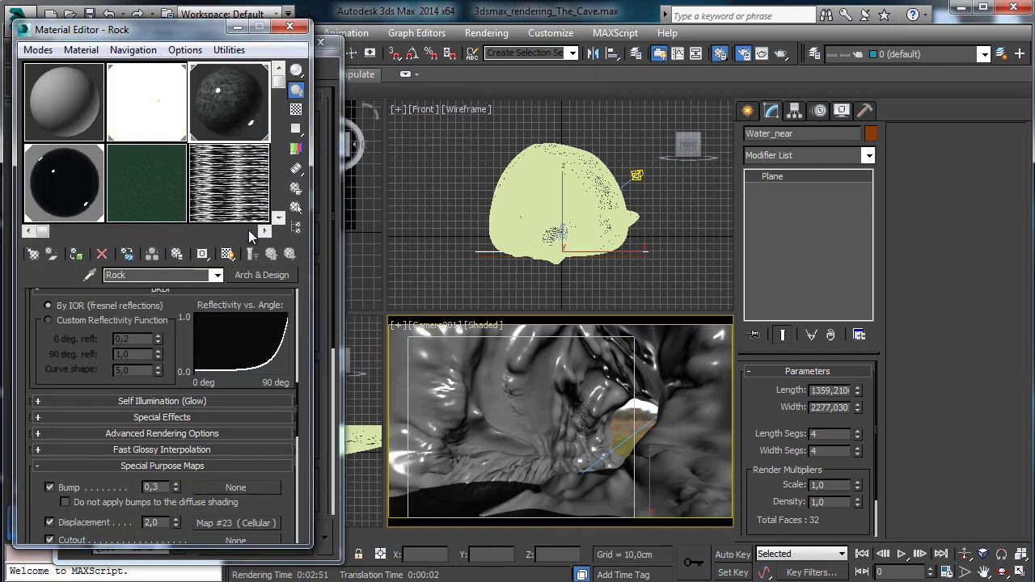
click(234, 524)
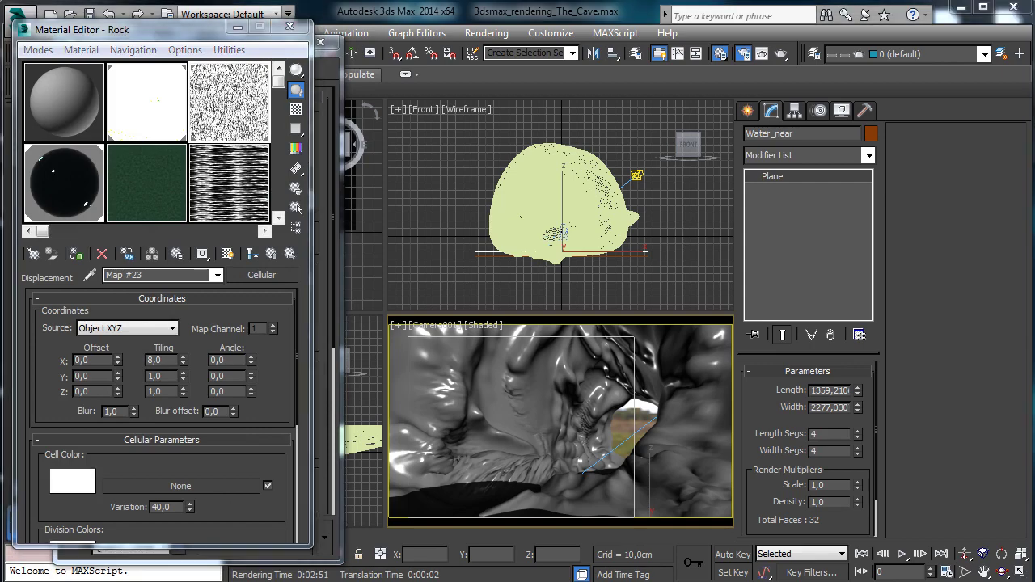
click(259, 275)
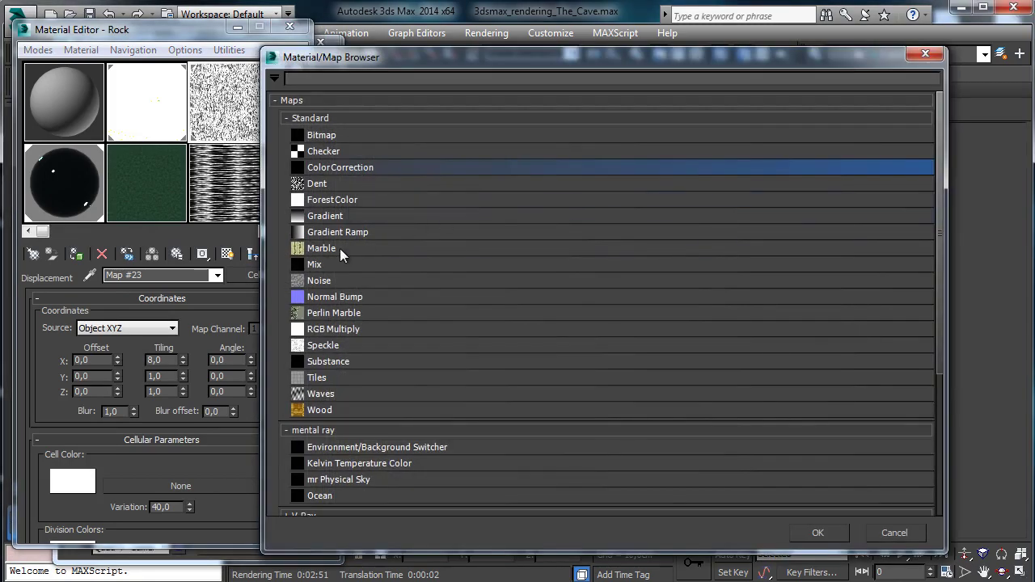
click(329, 263)
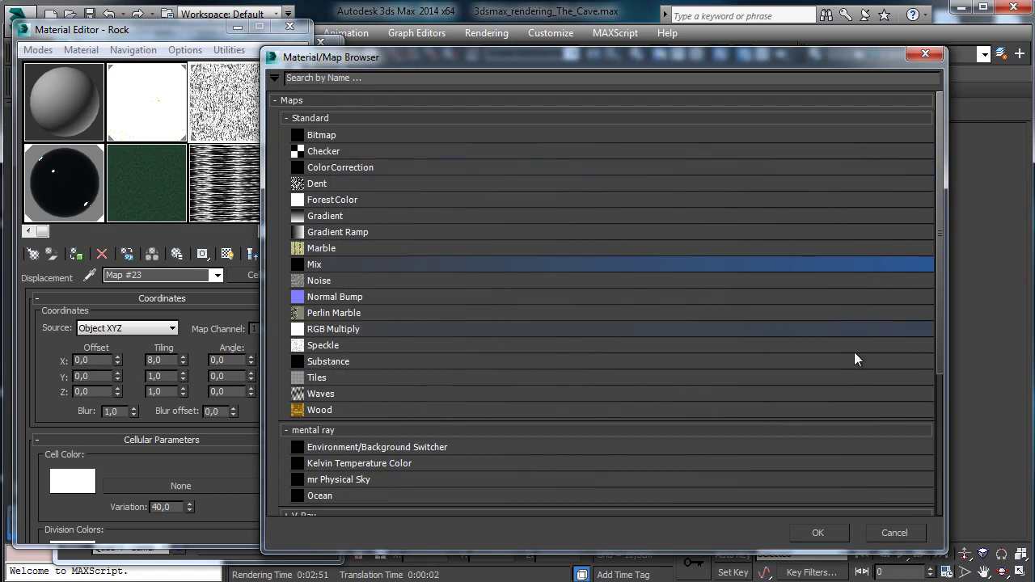
click(835, 536)
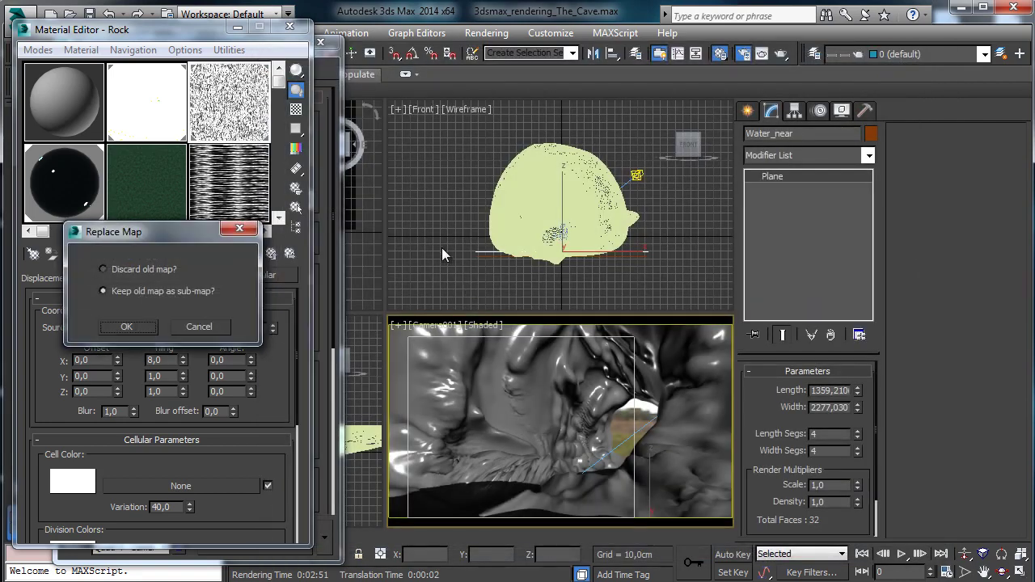
click(127, 327)
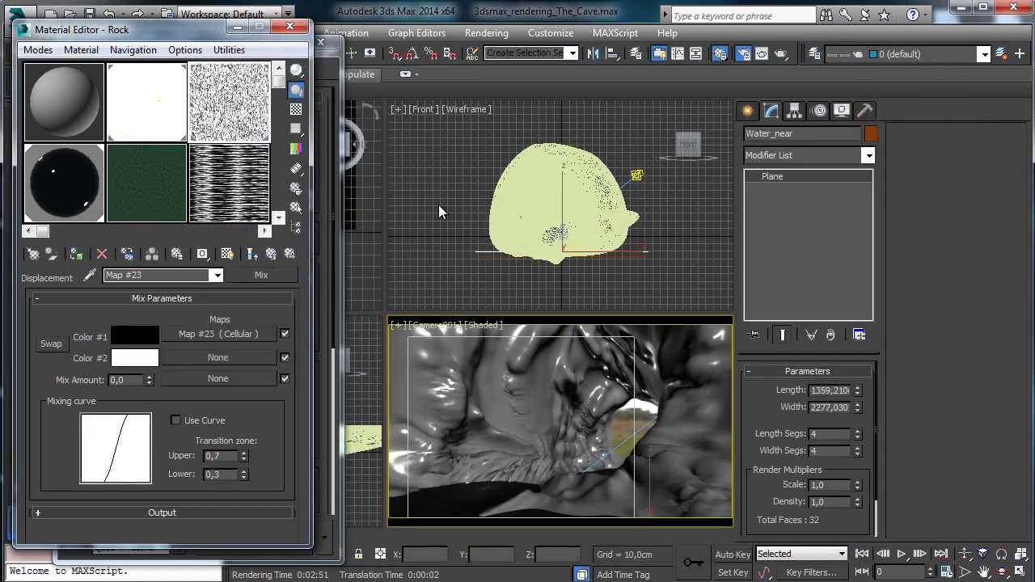
Step: Assign a Noise map to Color #2 of the Mix map and set its noise type to Turbulence
click(218, 358)
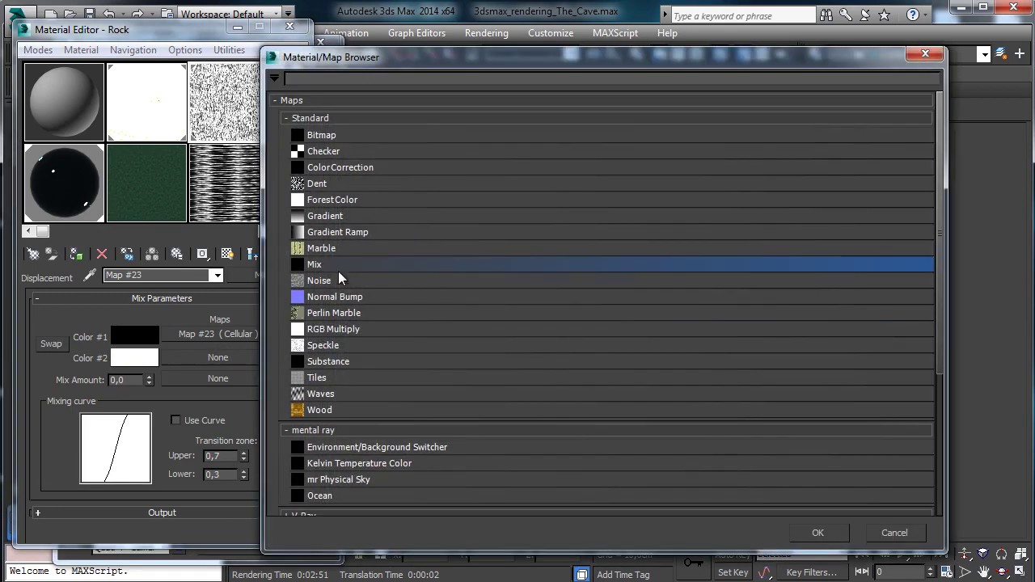
click(327, 280)
click(815, 534)
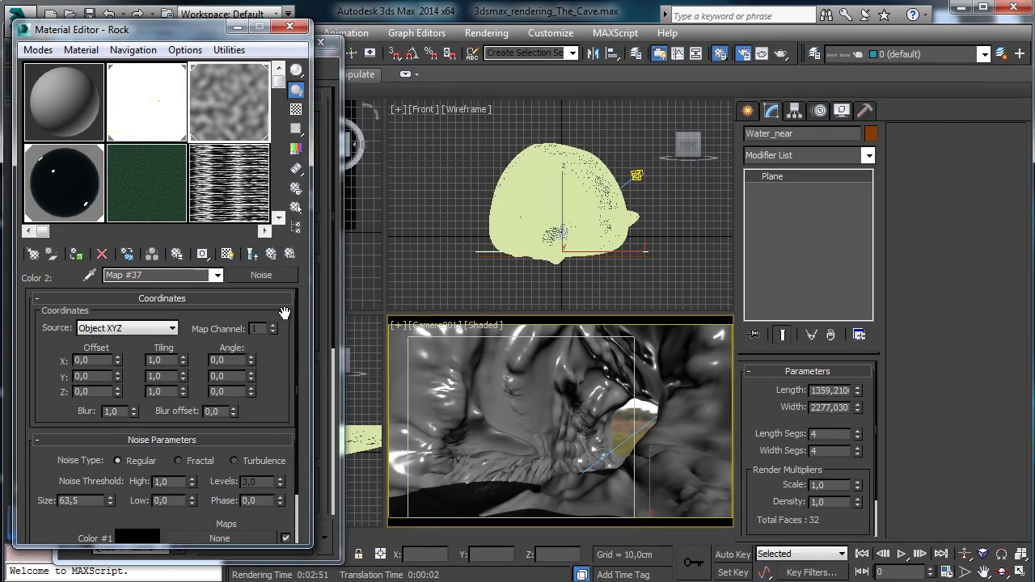
click(251, 460)
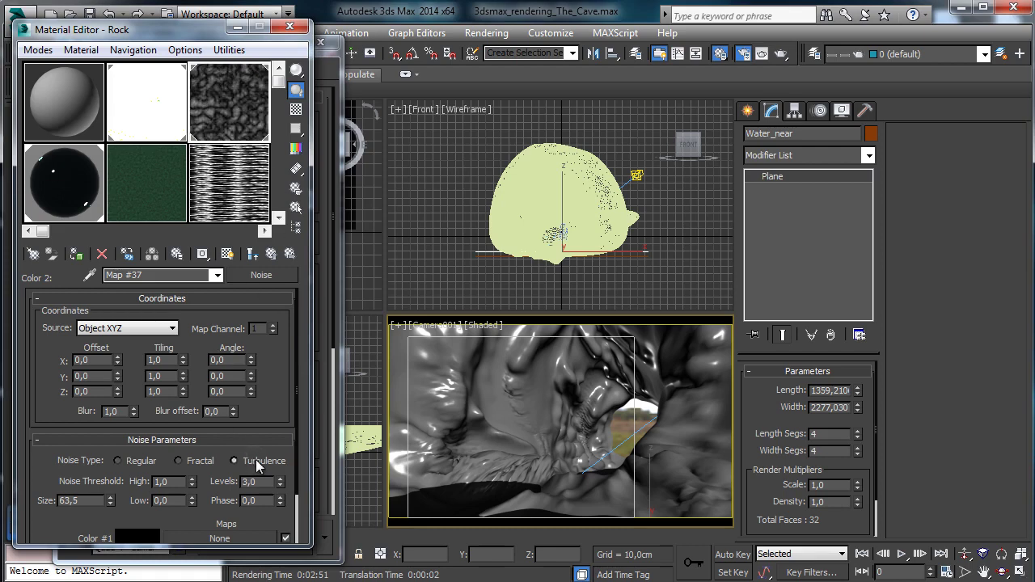
Step: Set the Turbulence noise's size to 25 and its levels to 8, and return to the Mix map
double_click(76, 501)
text(25)
key(Return)
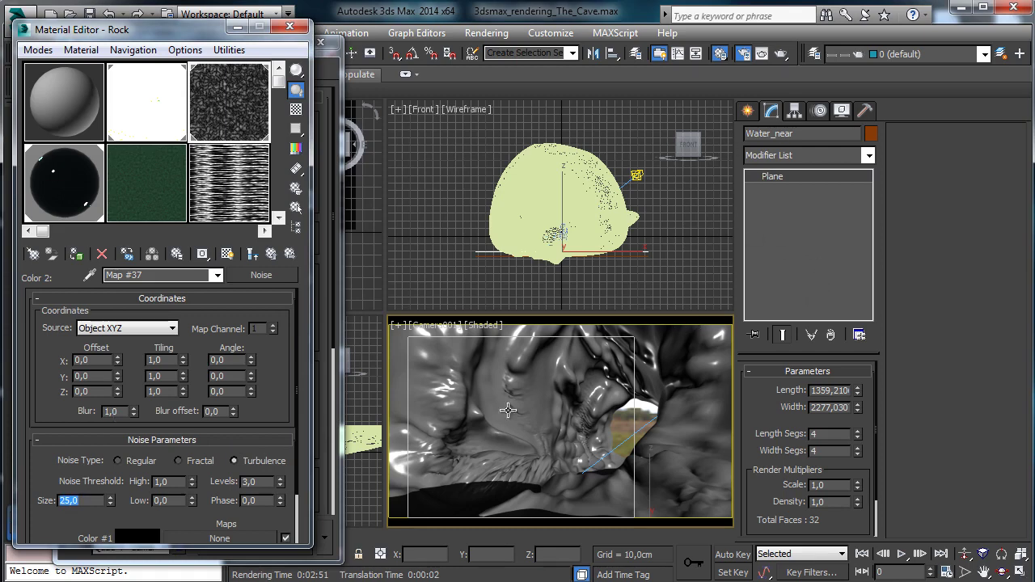
double_click(251, 481)
text(8)
key(Return)
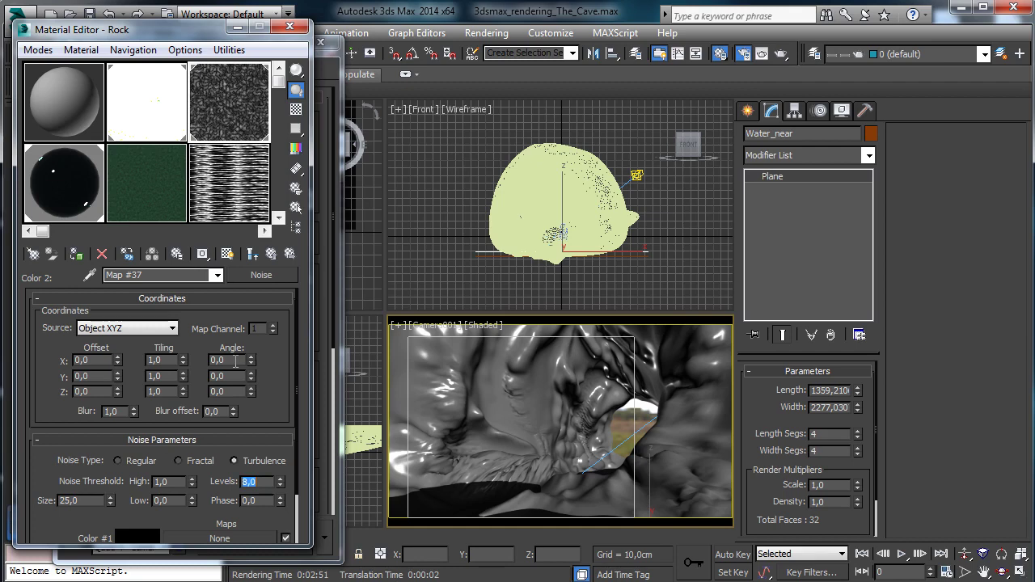
scroll(265, 272, down, 2)
scroll(265, 273, up, 2)
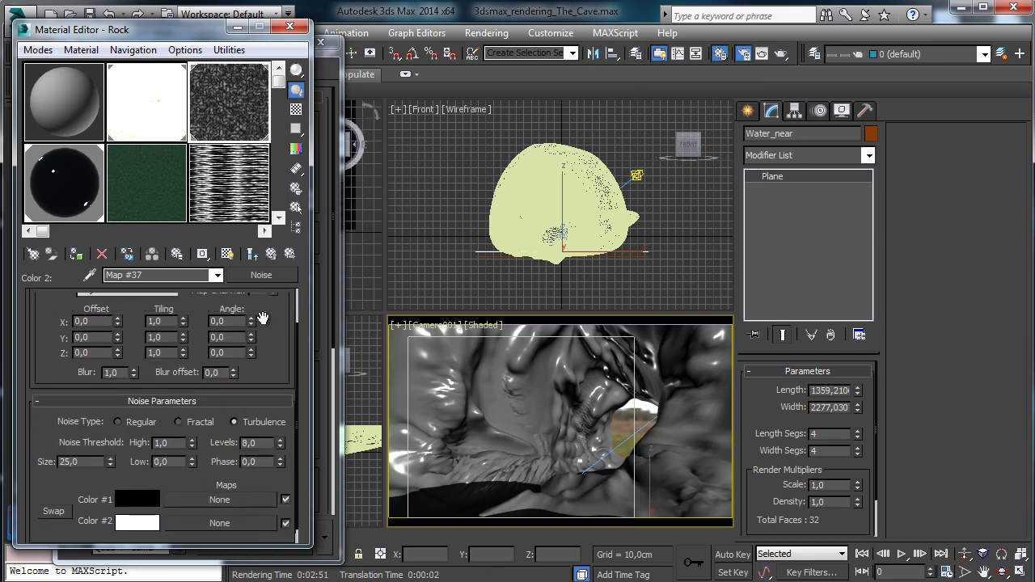
click(266, 258)
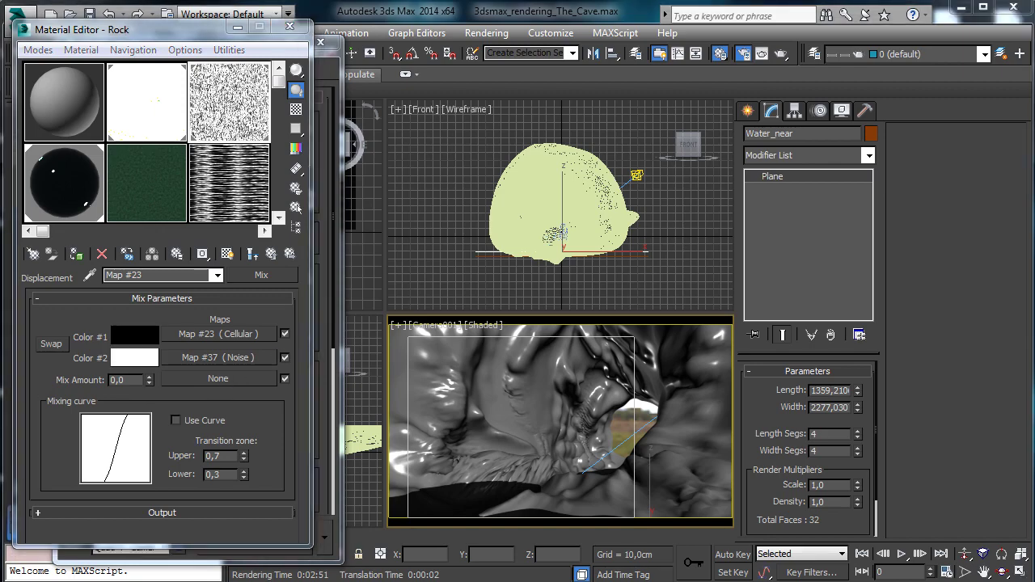
Step: Assign a Noise map to the Mix Amount and set its noise type to Fractal
click(204, 379)
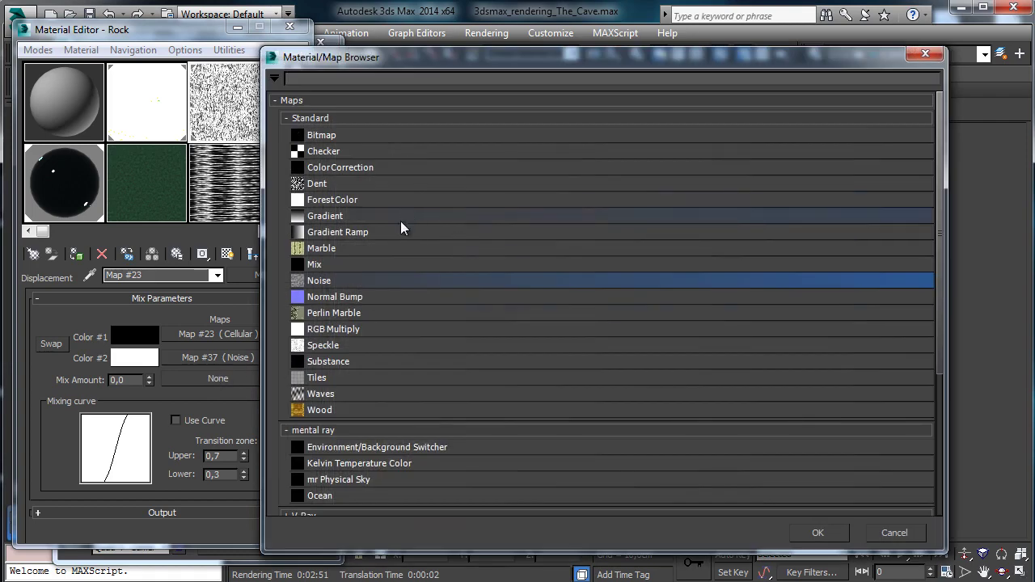
click(825, 534)
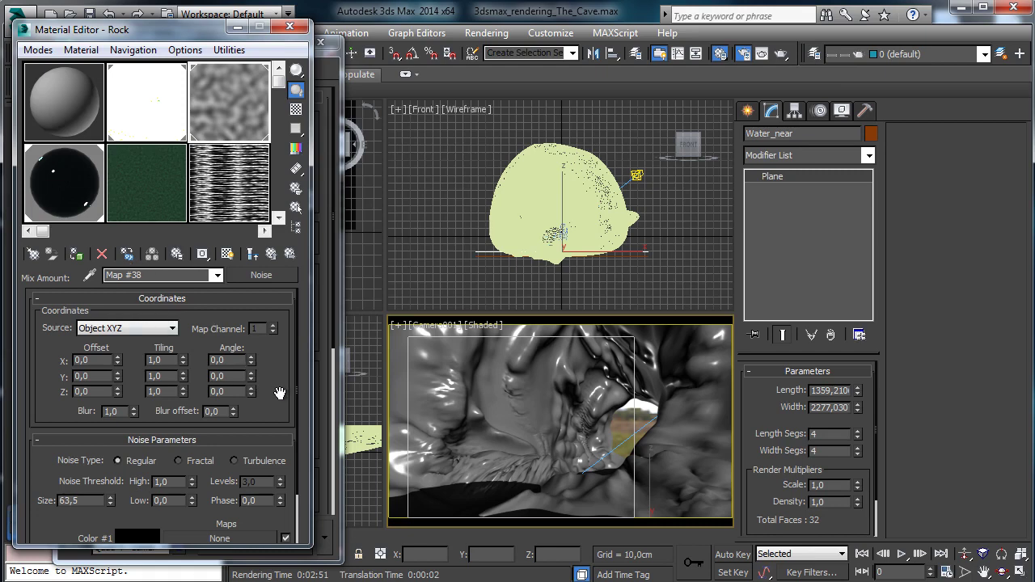
scroll(268, 327, down, 2)
click(185, 399)
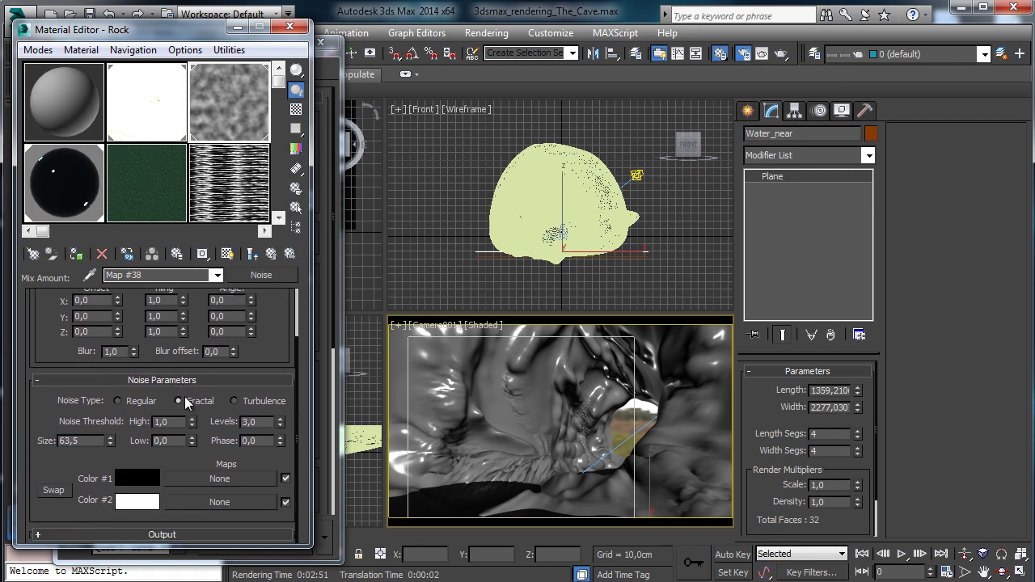
Step: Set the Fractal noise's size to 250 and its noise threshold to High 0.65 and Low 0.4
double_click(84, 440)
text(250)
key(Return)
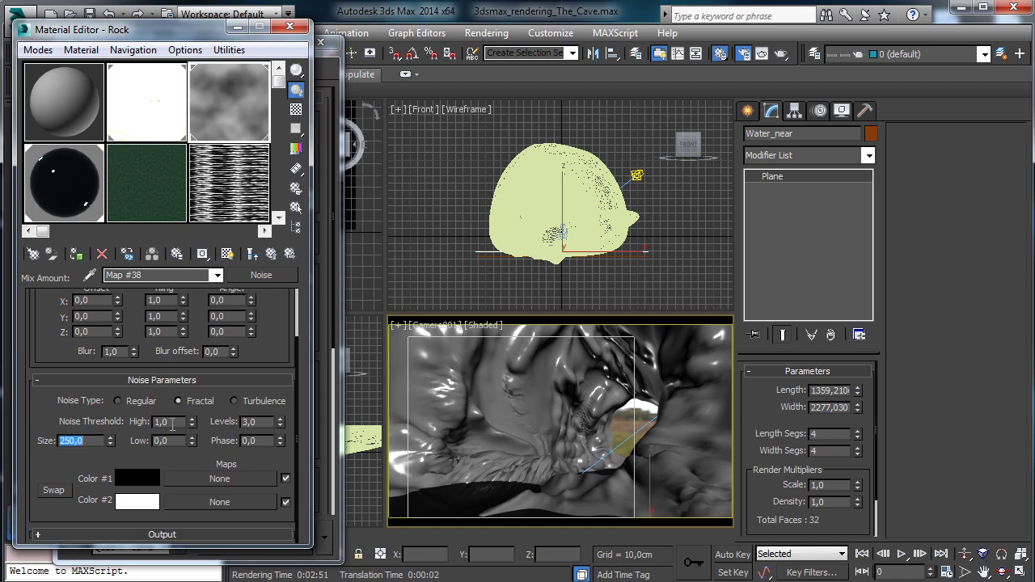
click(172, 424)
text(0,65)
key(Return)
click(177, 441)
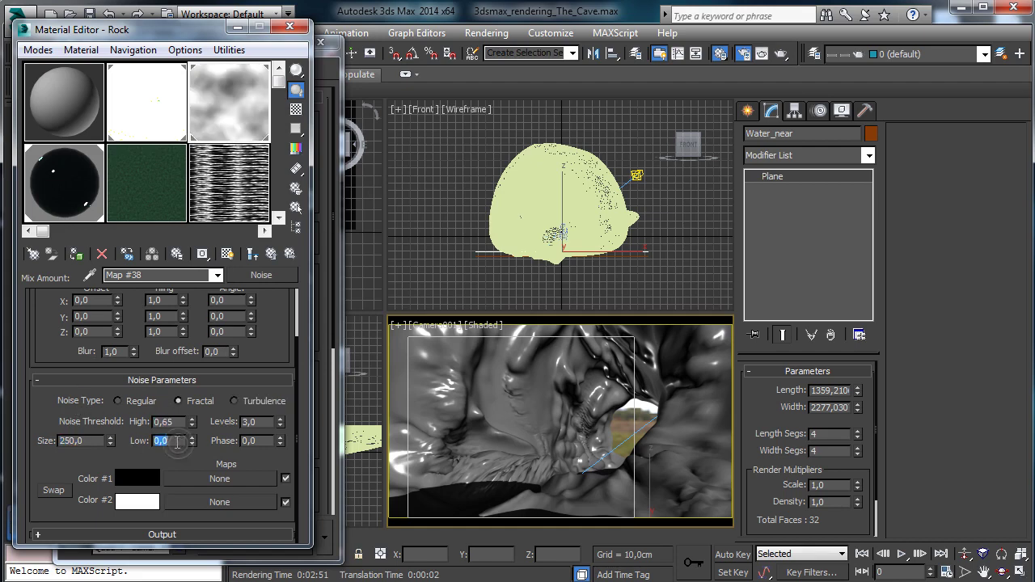
click(177, 441)
key(Return)
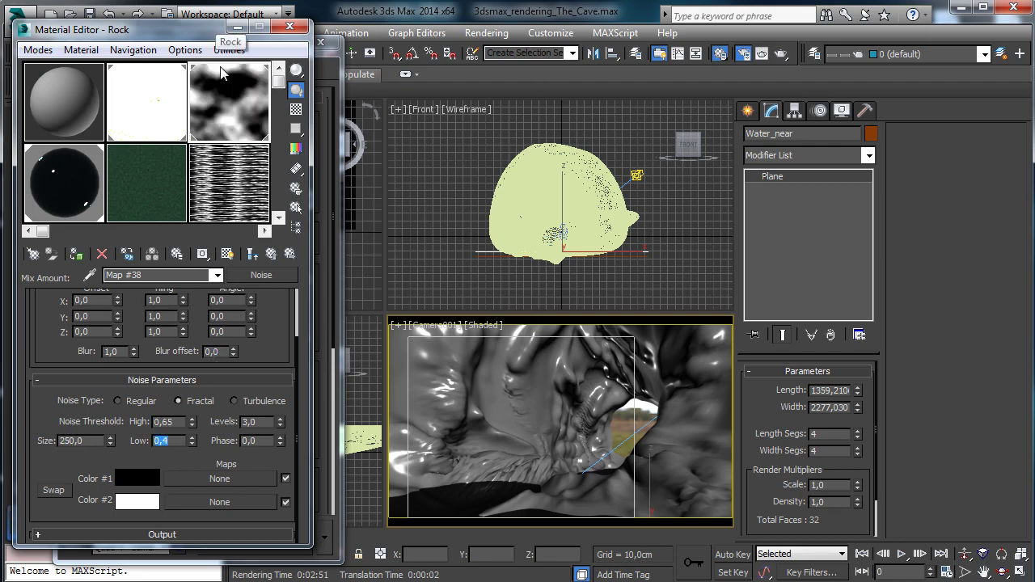
Step: Return to the top level of the Rock material and save the scene
click(273, 255)
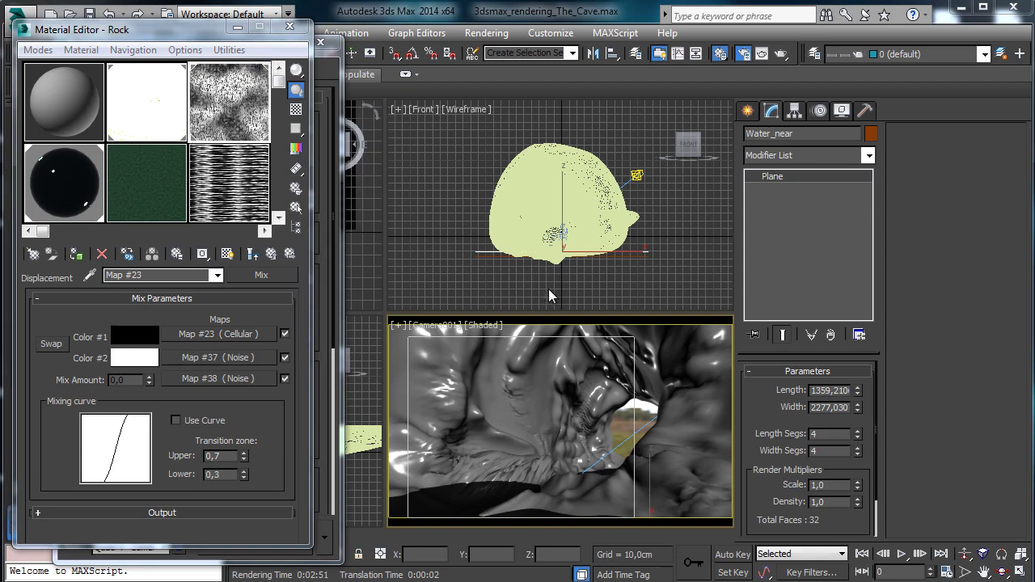
click(271, 254)
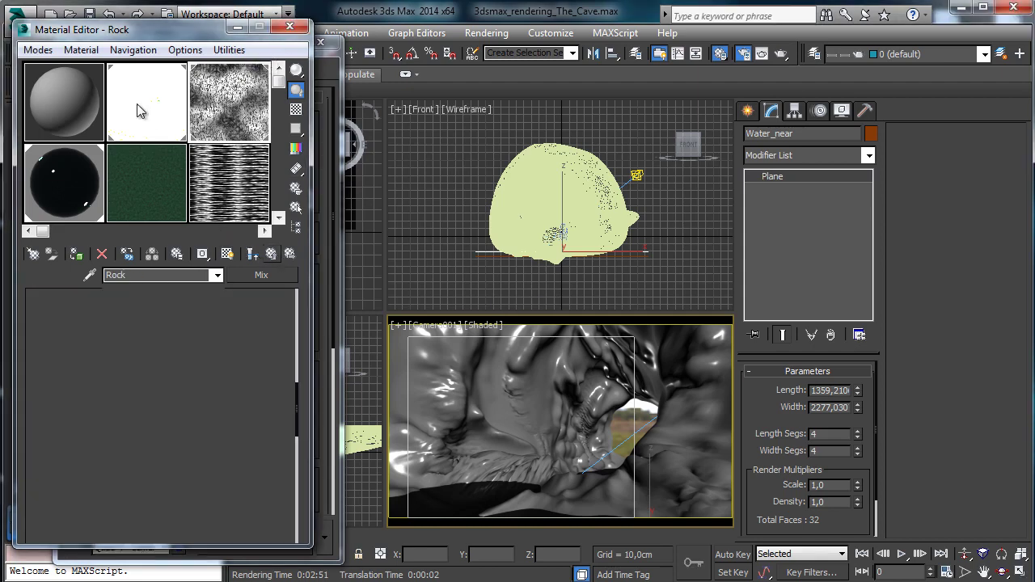
click(89, 14)
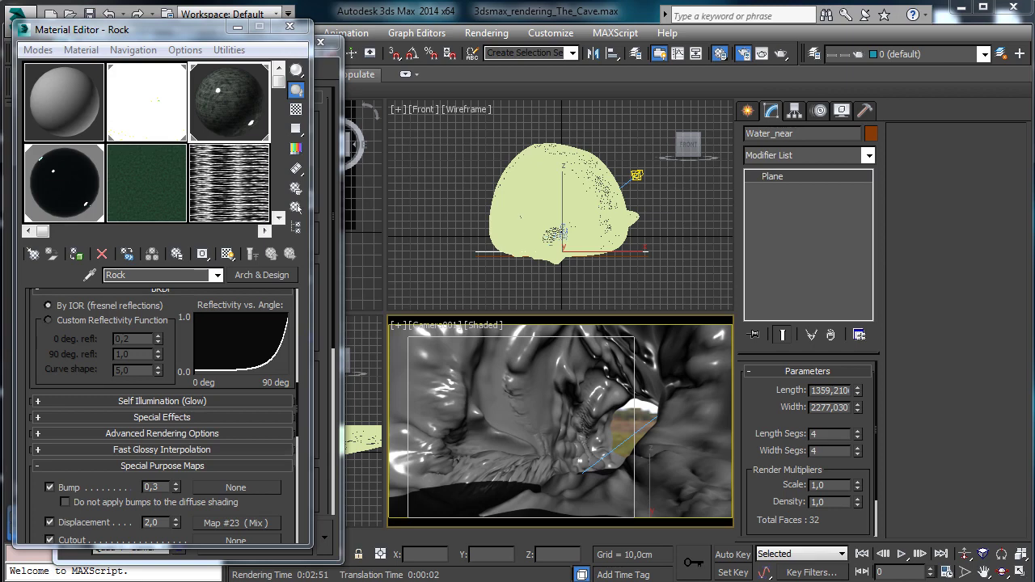
Step: Select the cave, turn on its Displace modifier, and try the uppermost TurboSmooth on before switching it back off
click(443, 377)
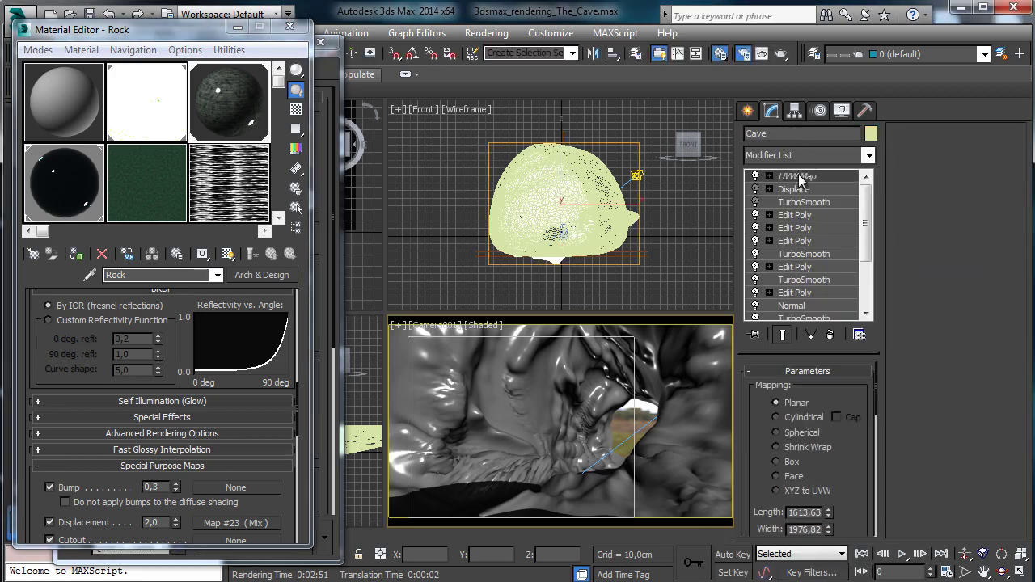
click(755, 201)
click(755, 189)
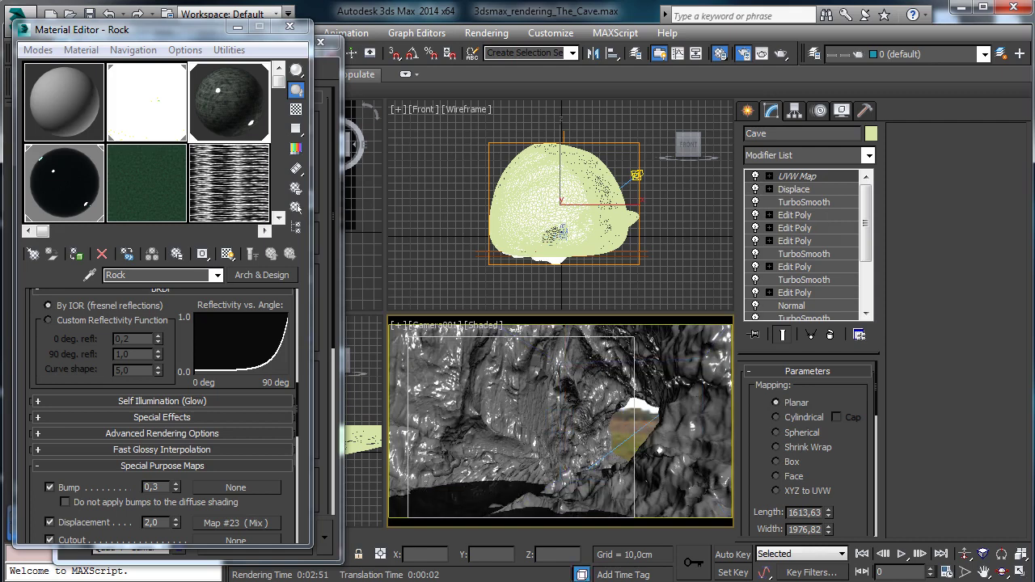
click(818, 201)
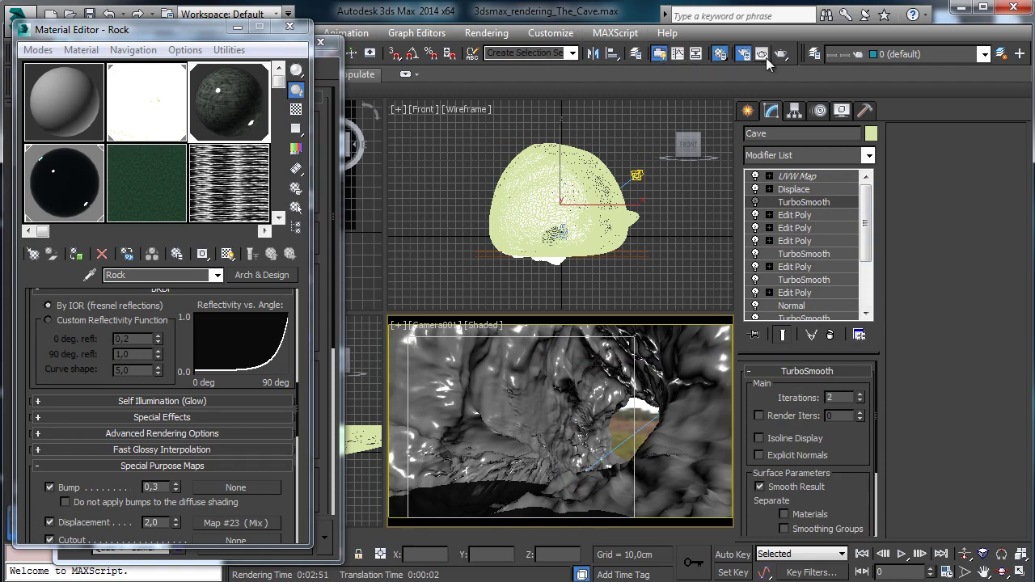
Step: Save the scene, start a render of the camera region, and minimize the rendered frame
click(89, 14)
click(781, 54)
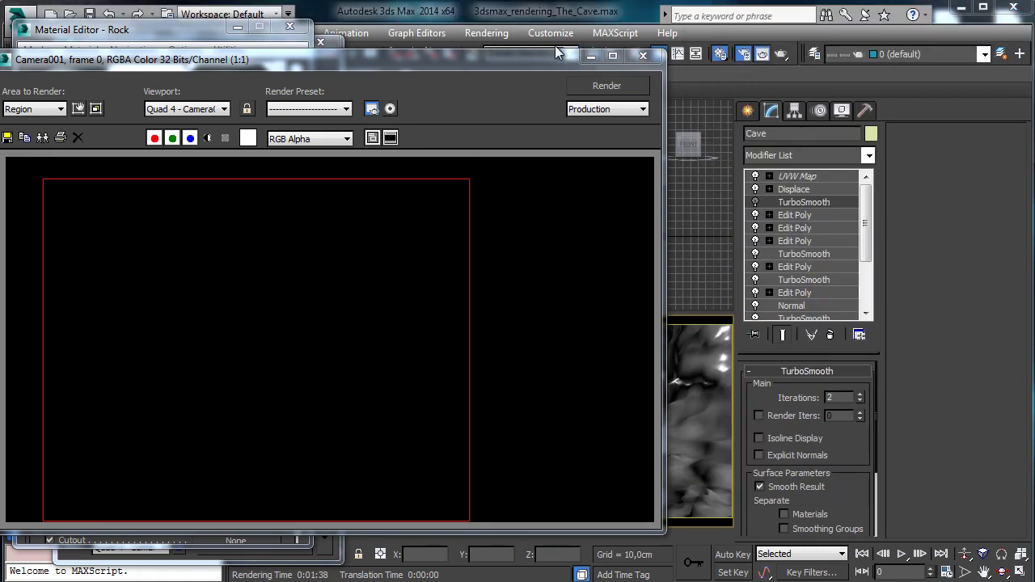
click(591, 56)
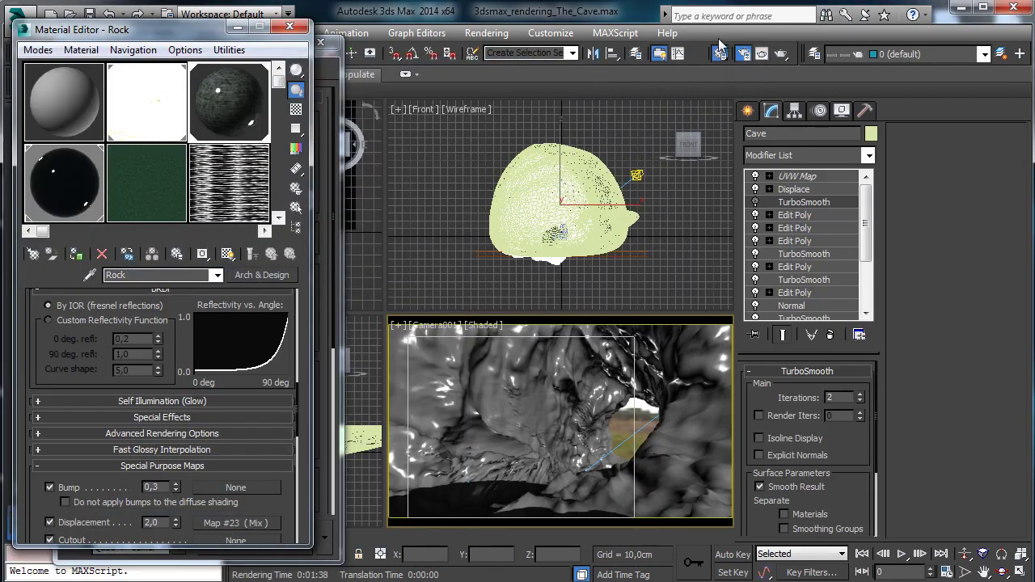
Step: Shrink the render region to a small patch of cave wall near the middle, render it, and close the rendered frame
click(763, 53)
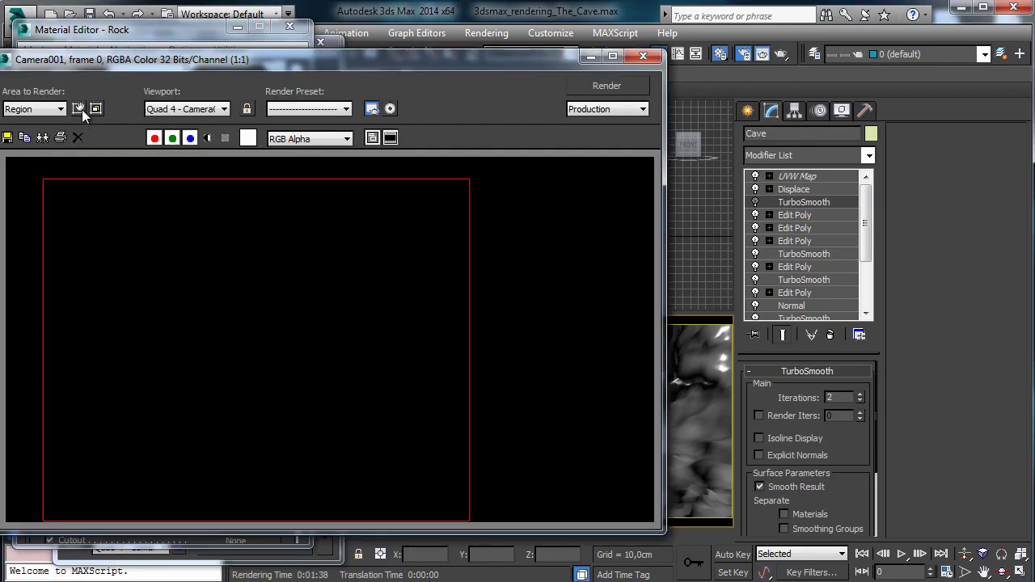
click(78, 109)
drag(41, 177, 275, 353)
drag(326, 389, 224, 273)
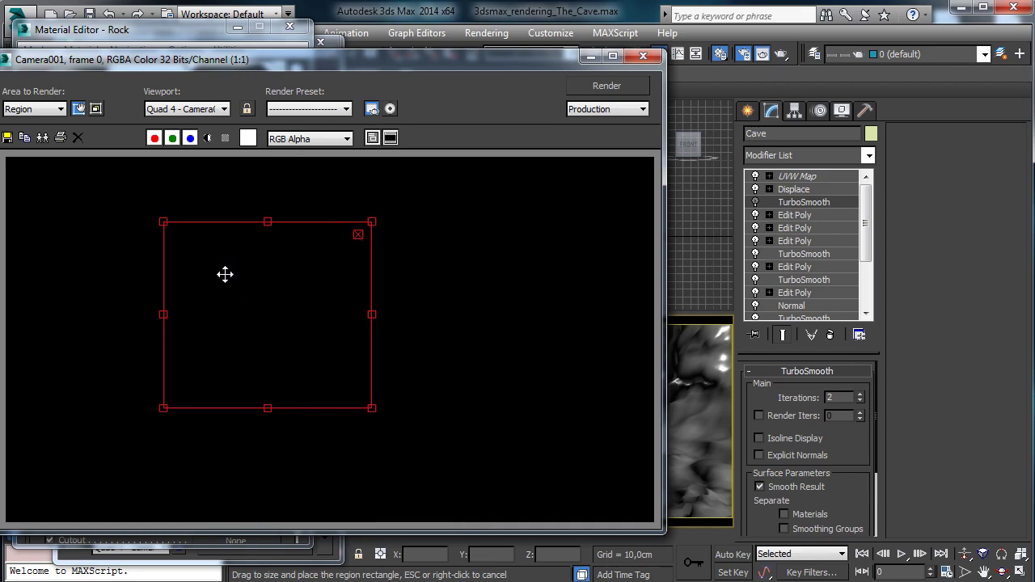
click(78, 108)
click(617, 85)
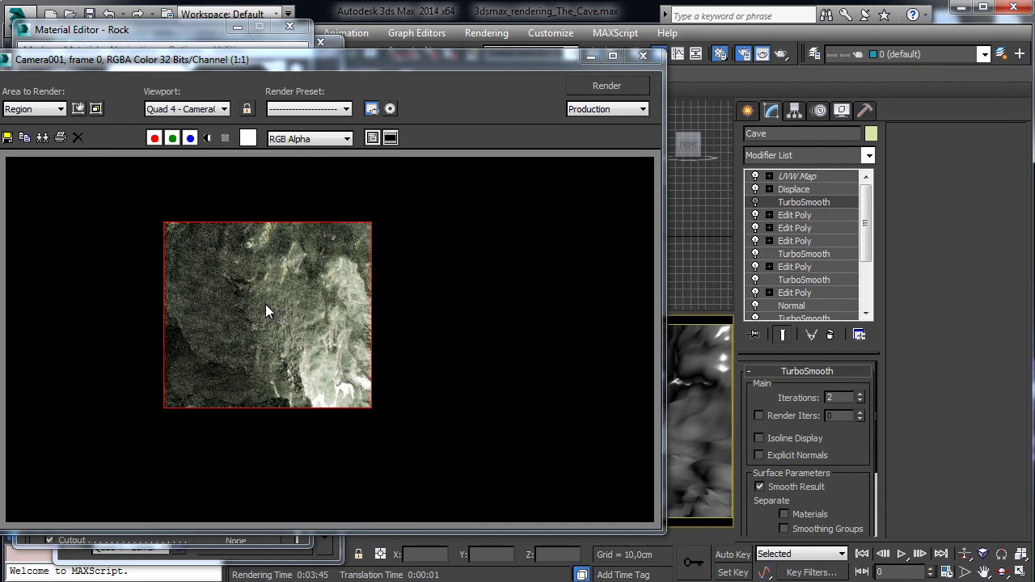
click(643, 55)
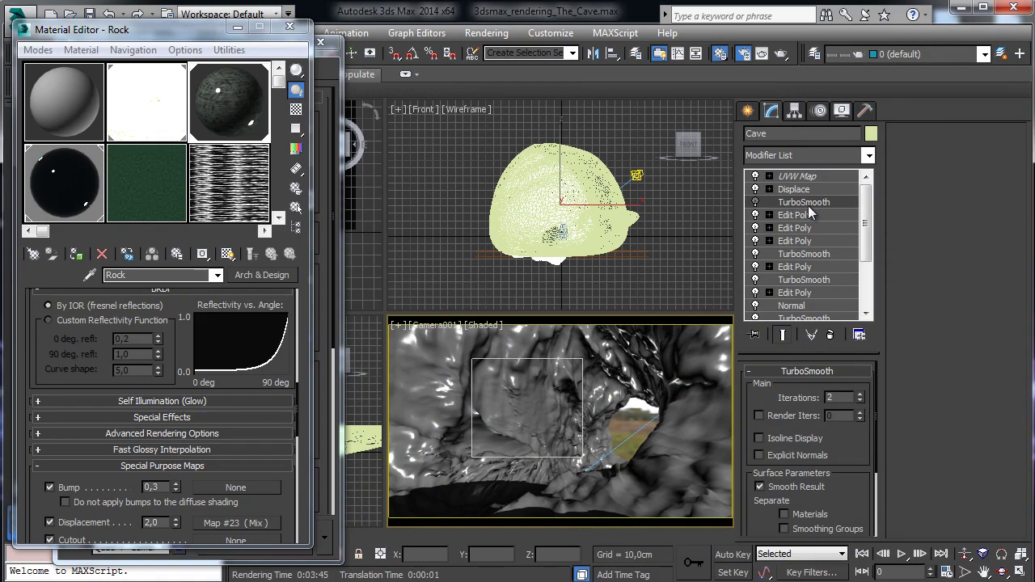
Step: Switch the cave's uppermost TurboSmooth modifier on and close the Material Editor
click(755, 202)
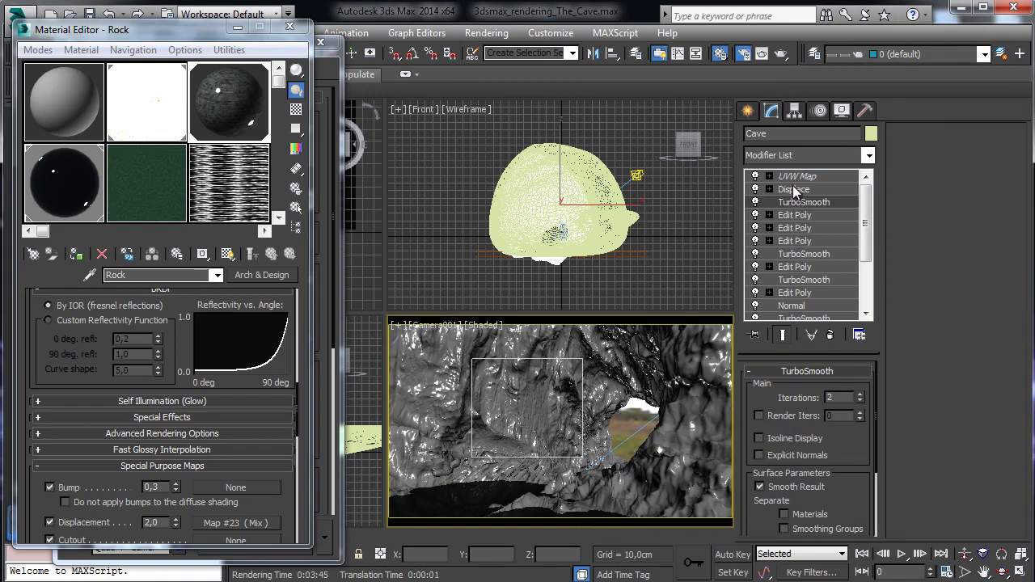
click(289, 27)
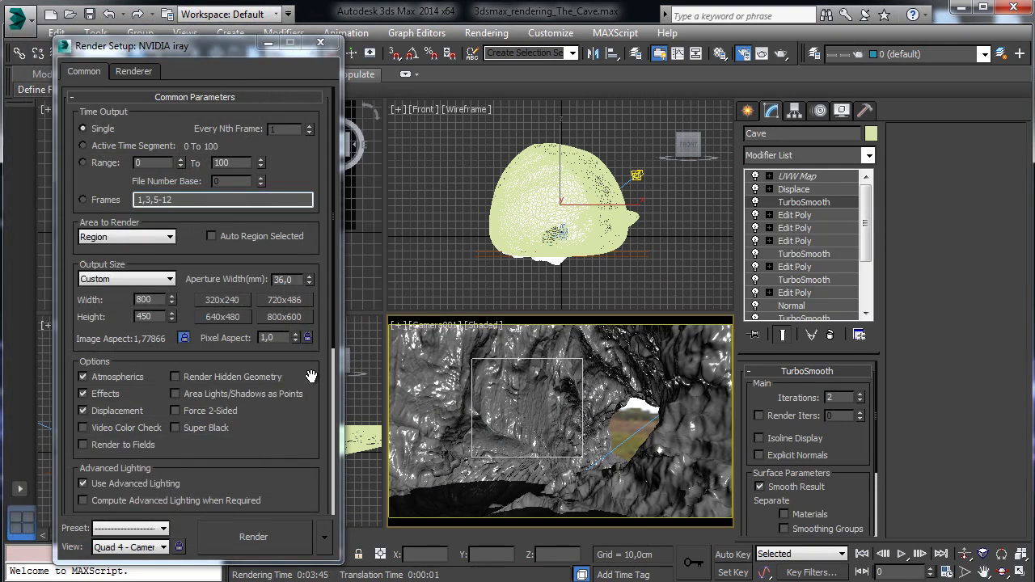
Step: Set the iray displacement's maximum subdivision to 64, close the render settings, and save the scene
drag(300, 417, 338, 109)
click(133, 72)
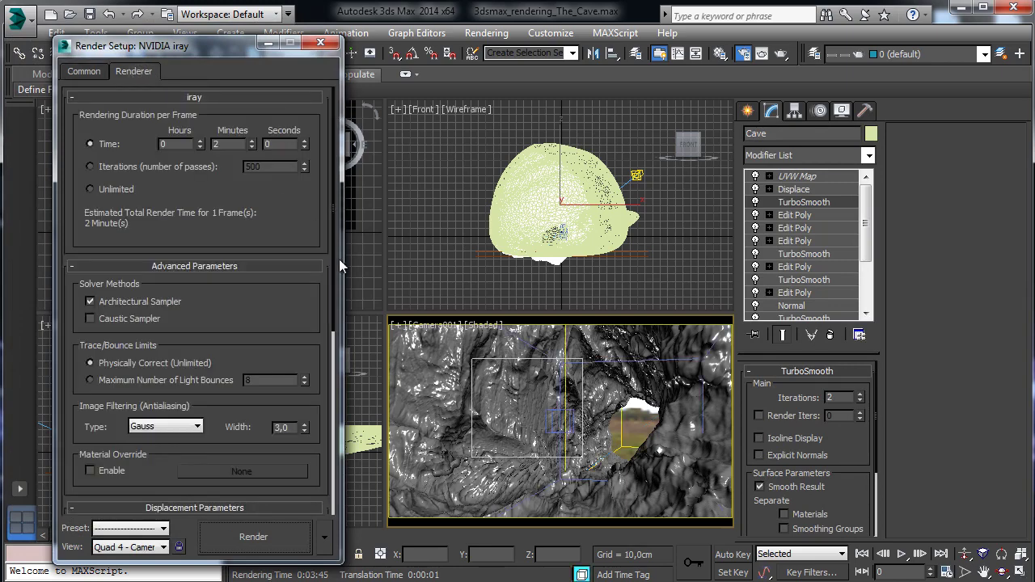
drag(291, 341, 300, 81)
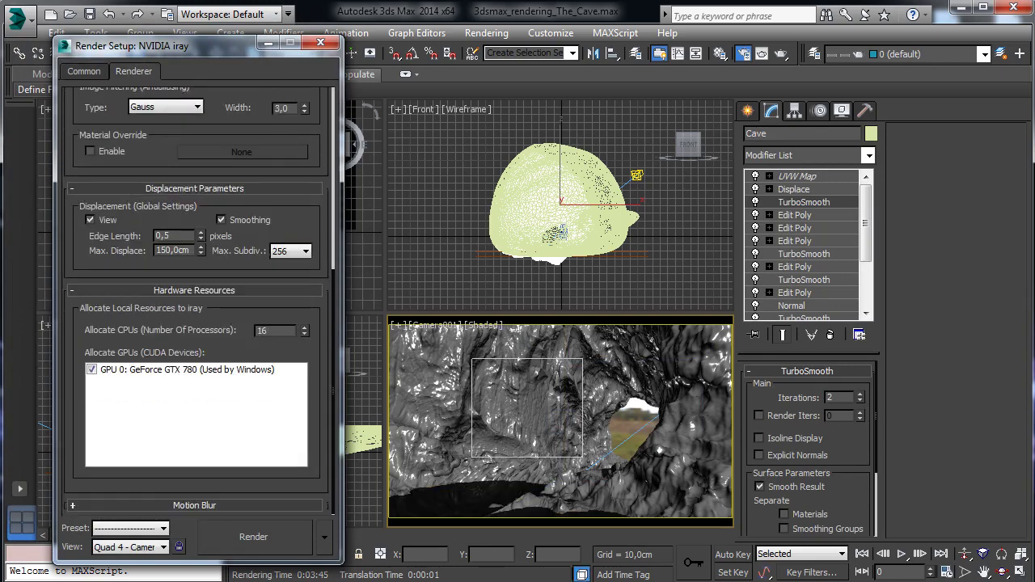
click(298, 252)
click(289, 290)
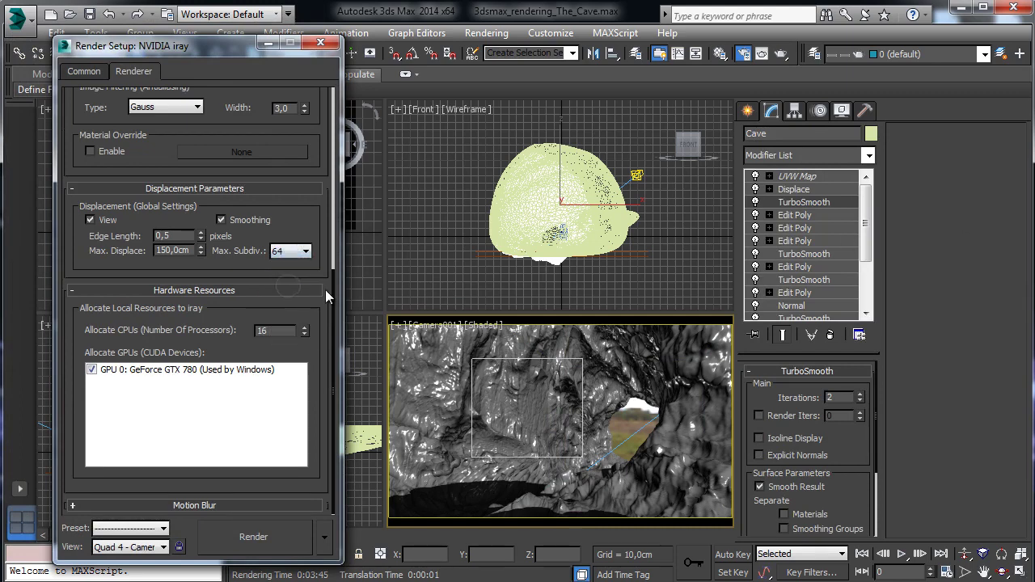
click(321, 42)
click(92, 15)
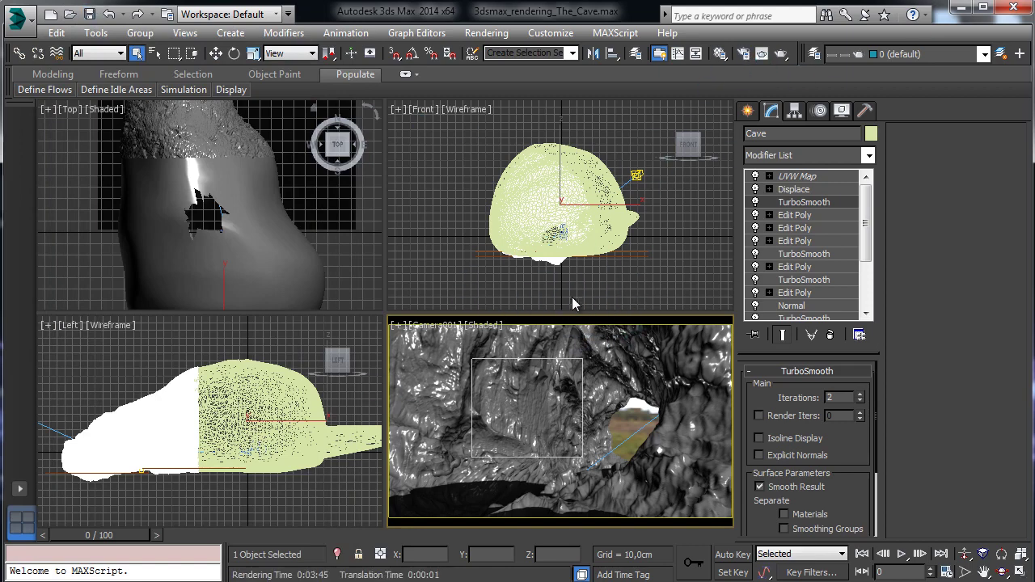
Step: Select Camera001 from its view and change the Top view's display to wireframe
click(432, 328)
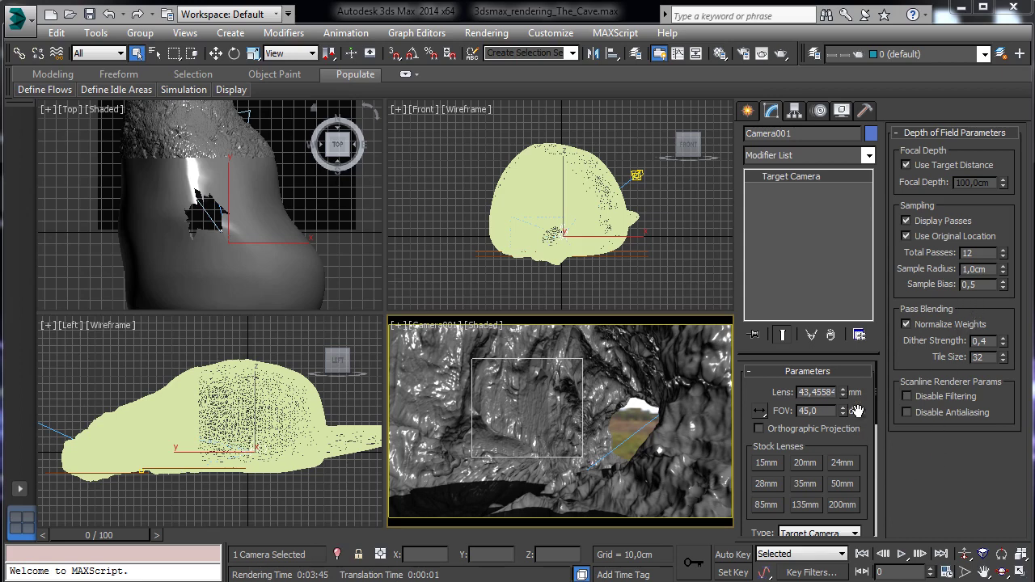
scroll(859, 437, down, 5)
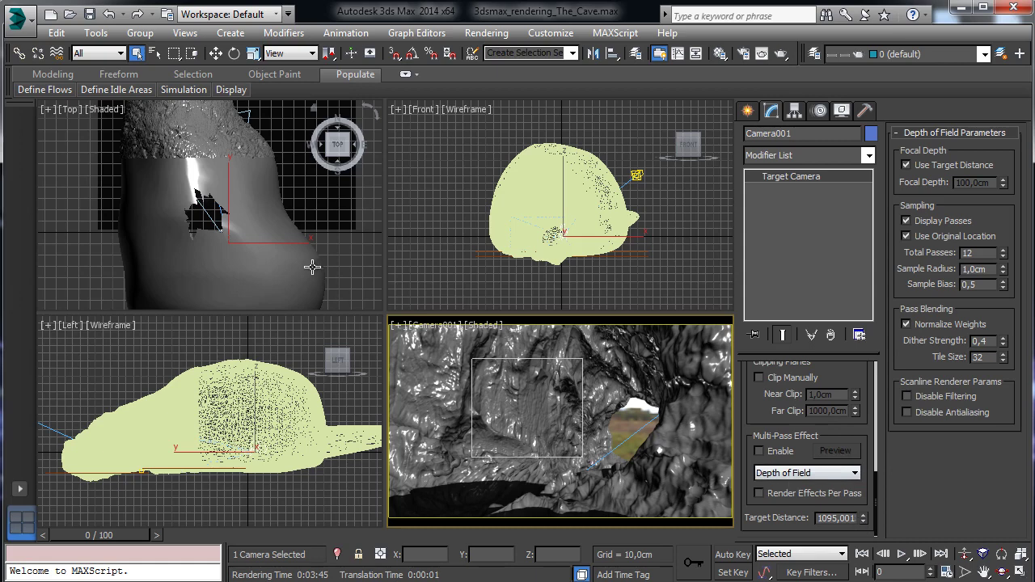
right_click(108, 117)
click(107, 113)
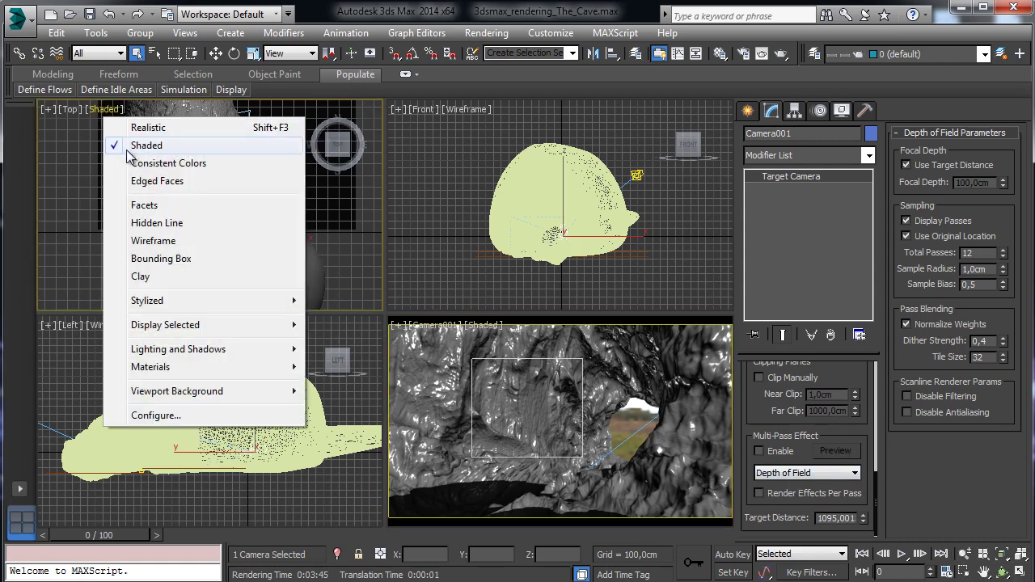
click(158, 238)
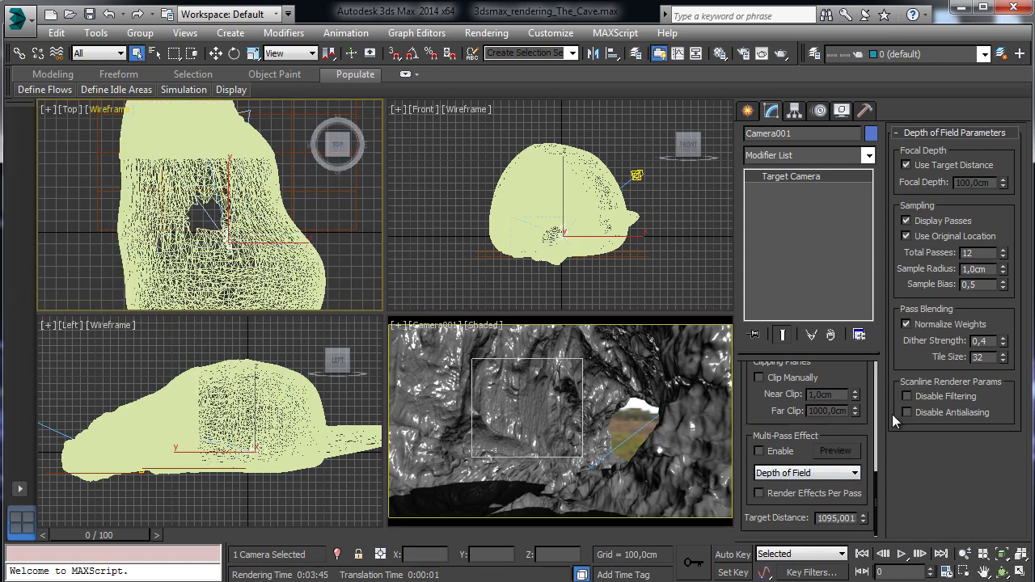
click(965, 553)
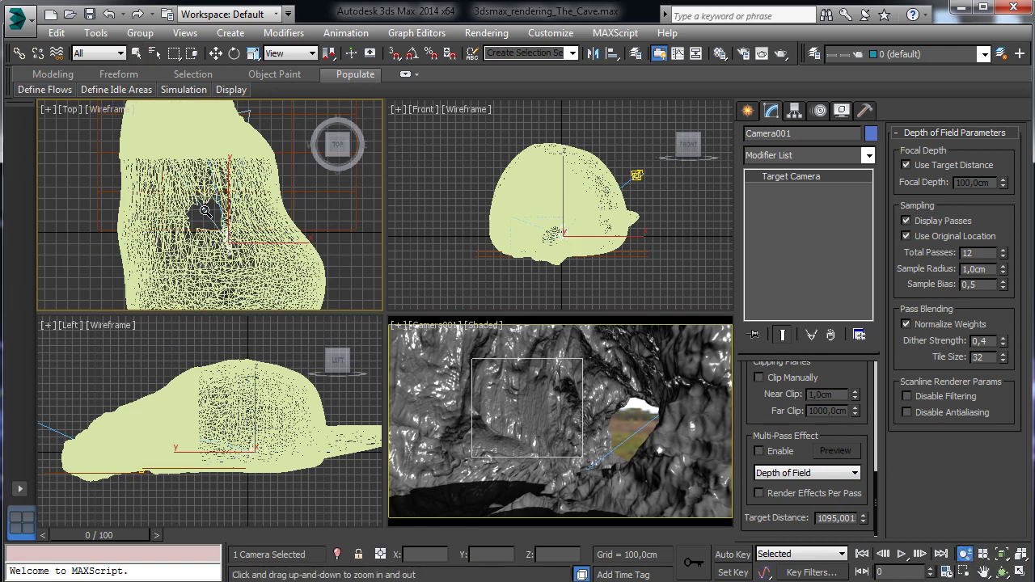
drag(206, 213, 214, 252)
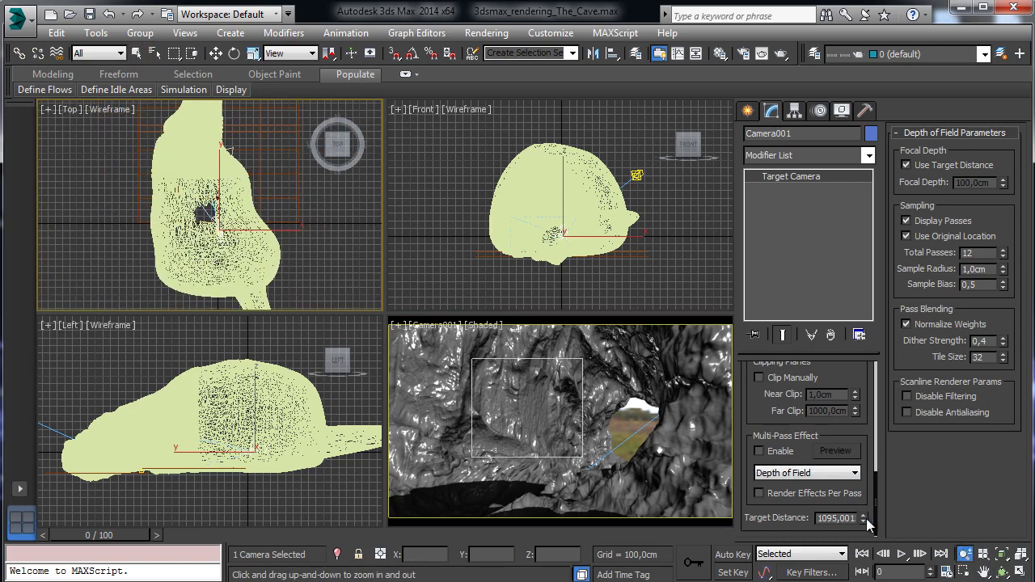
Step: Set Camera001's target distance to 2000 cm
drag(863, 518, 863, 454)
double_click(836, 519)
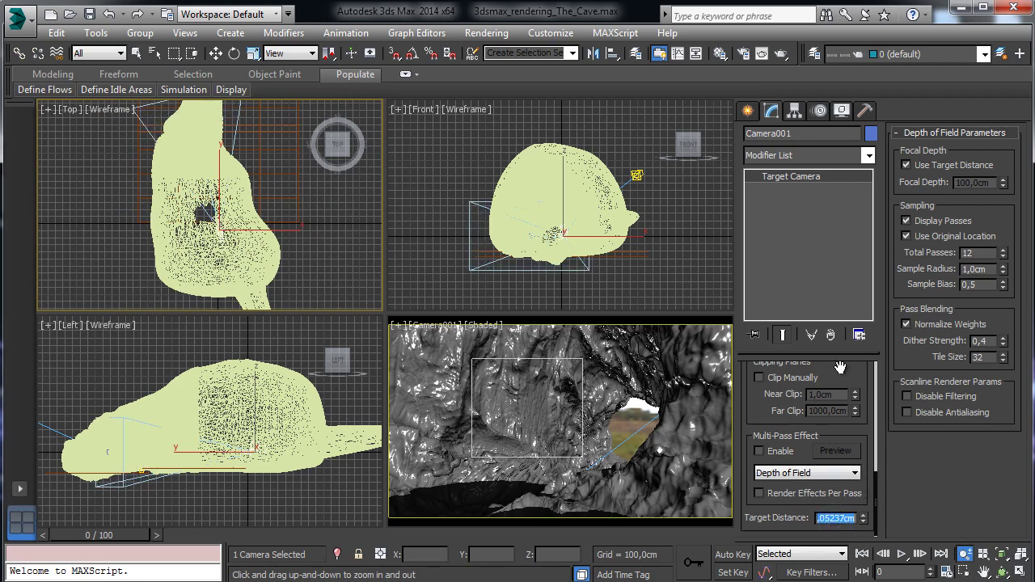
text(2000)
key(Return)
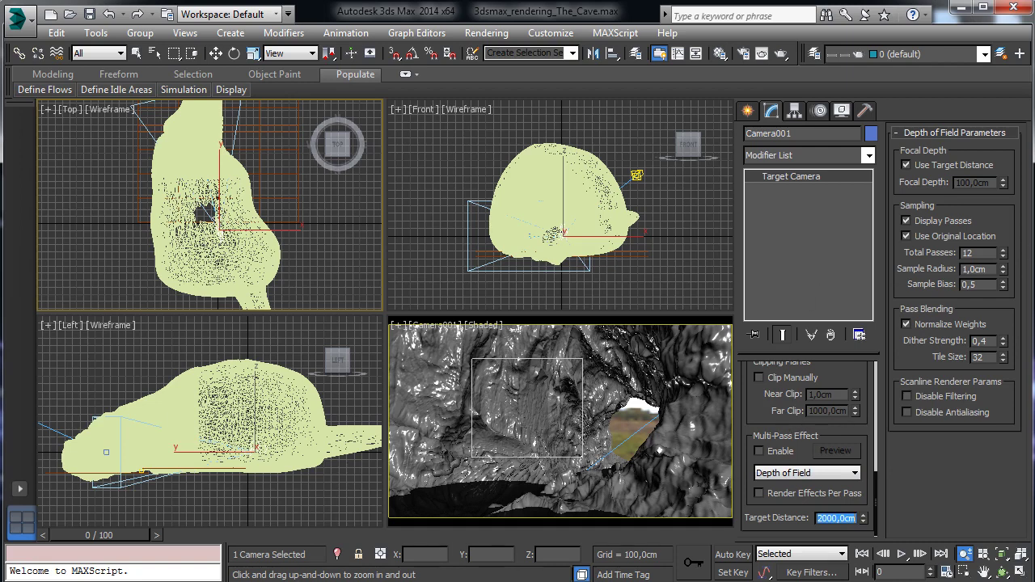
Step: Enable the camera's multi-pass effect and choose the mental ray version of Depth of Field
click(862, 378)
scroll(861, 387, up, 3)
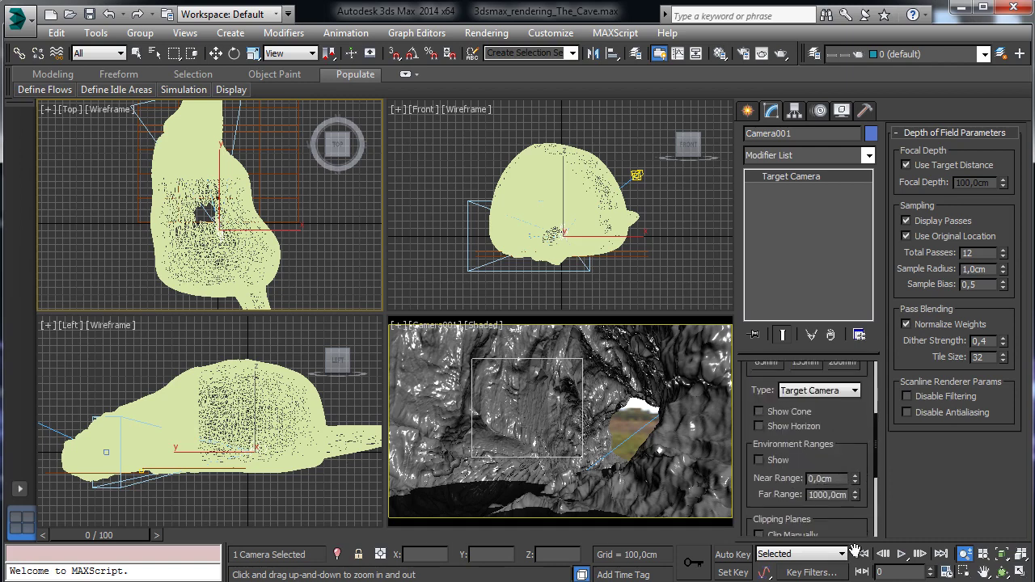
scroll(861, 387, down, 3)
click(779, 453)
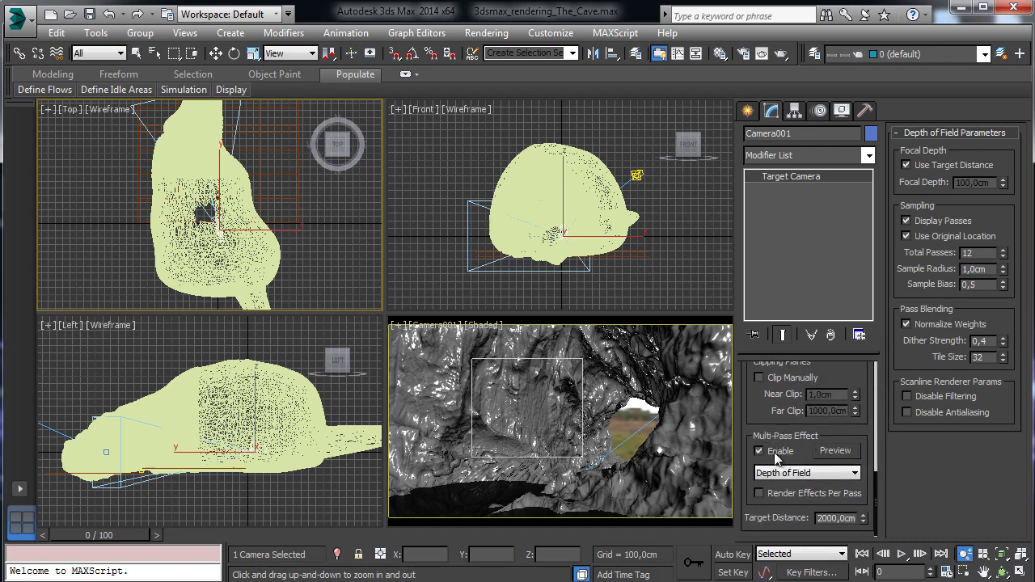
click(827, 473)
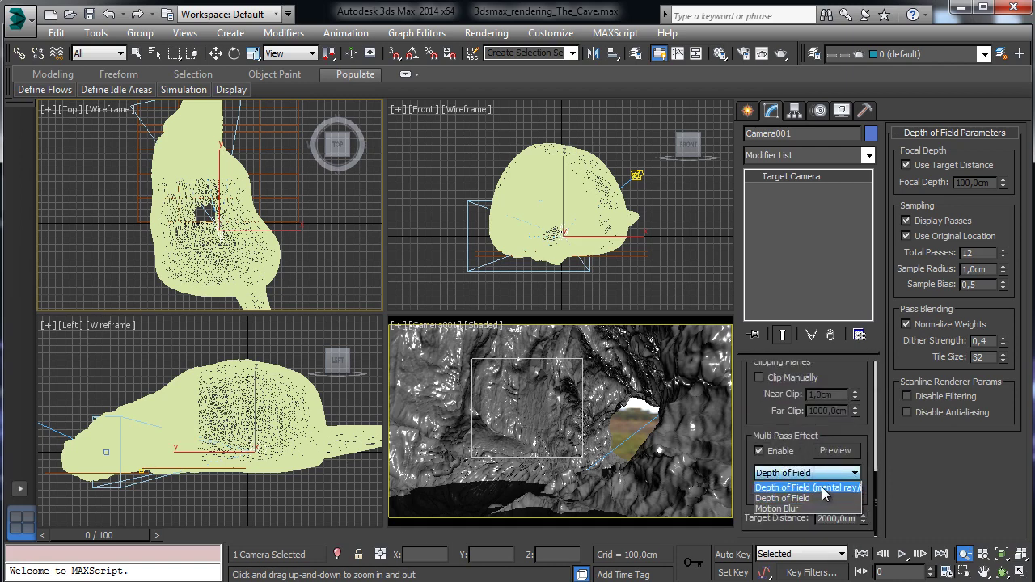
click(823, 488)
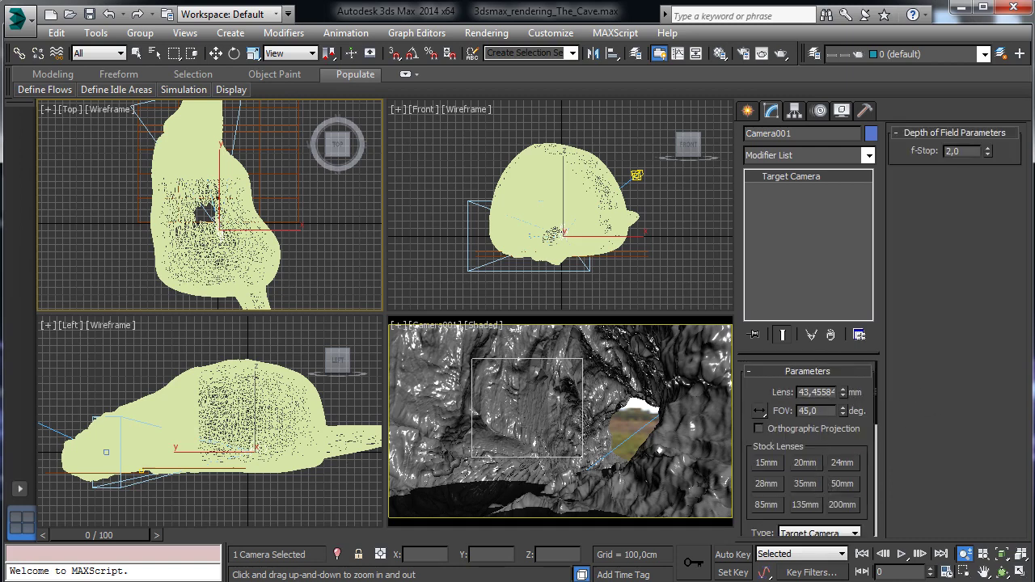
Step: Set the camera's depth of field f-stop to 0,15
double_click(977, 152)
text(0,)
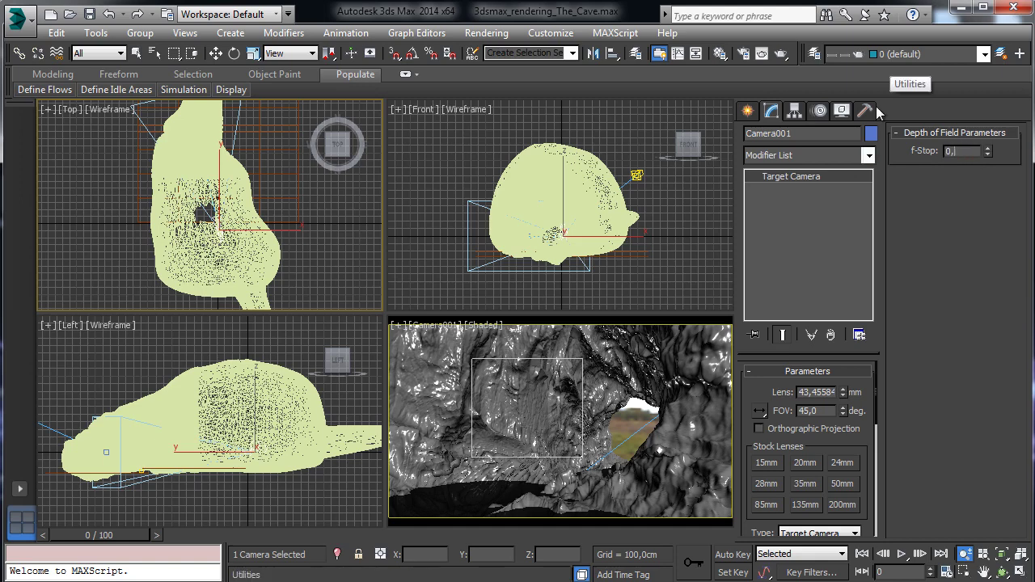
text(15)
key(Return)
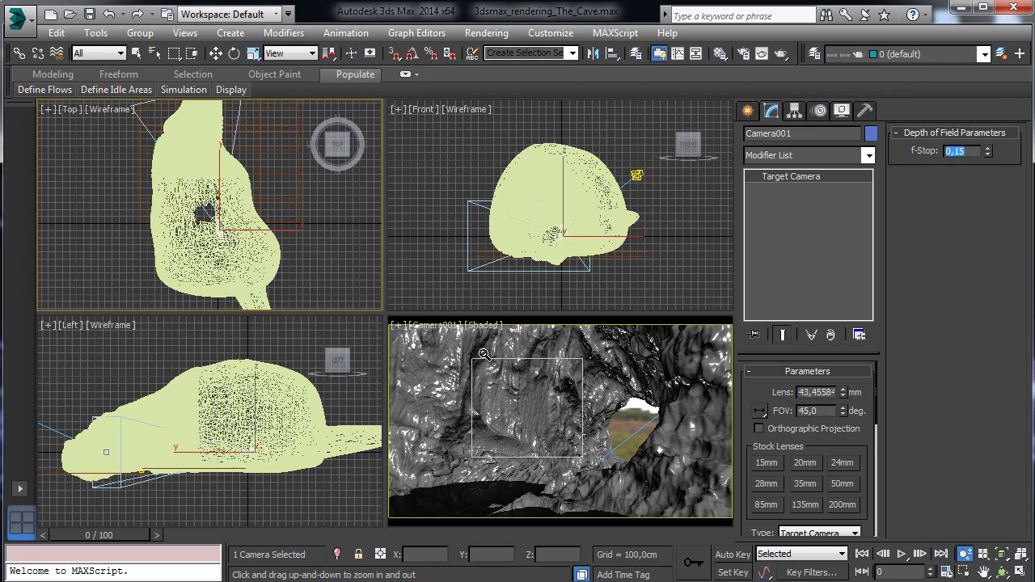
key(Escape)
Step: Disable the displacement map in the Rock material's special purpose maps
click(719, 55)
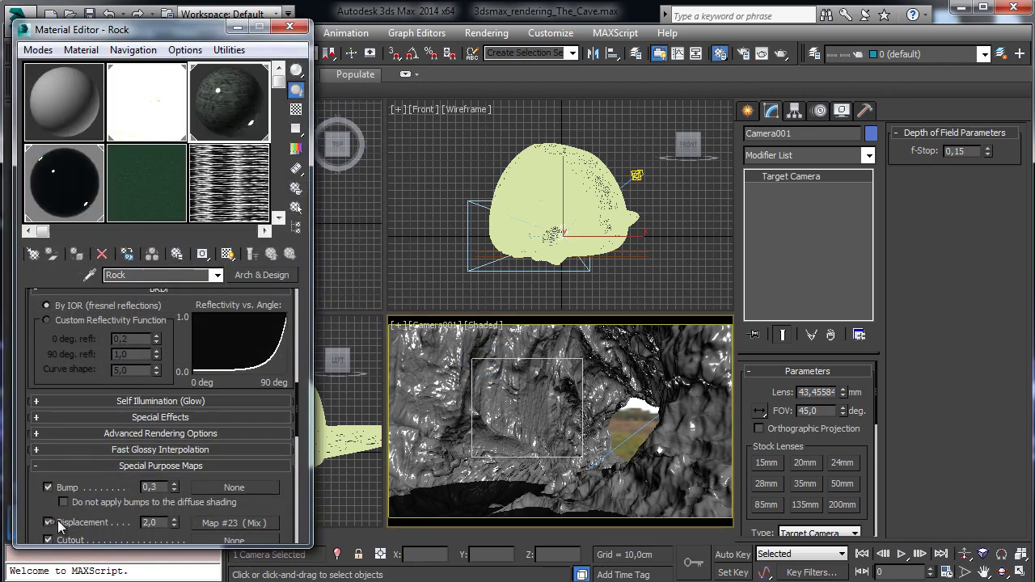
click(50, 523)
Step: Move the render region over the cave opening and the dark rock below it, and render the region
click(763, 54)
click(79, 108)
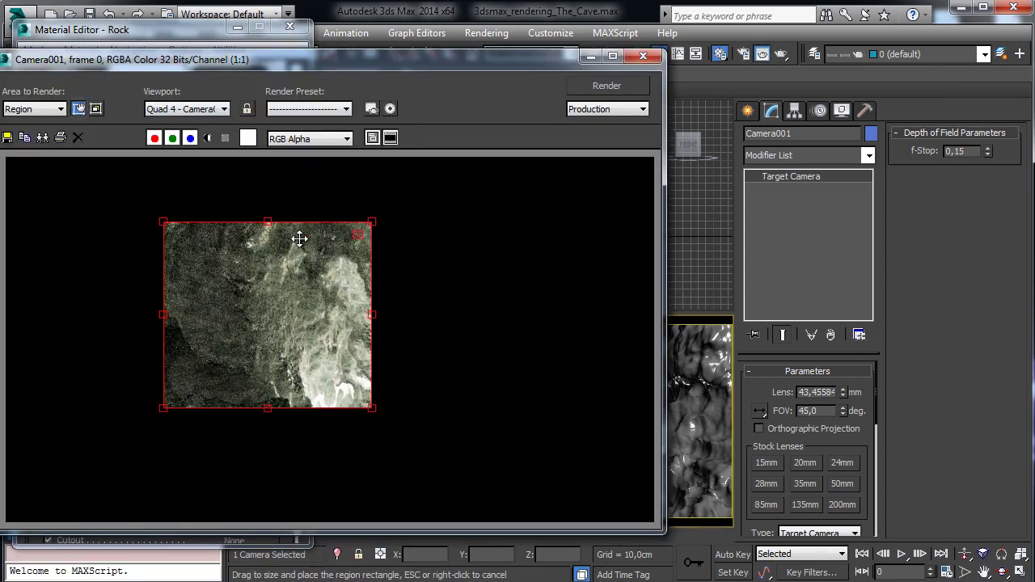
drag(282, 296, 453, 401)
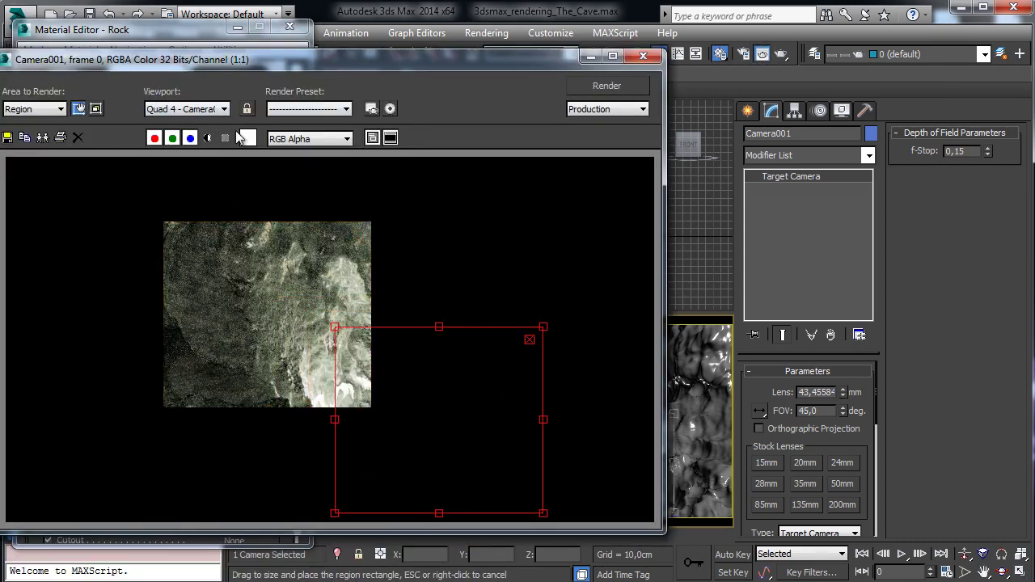
click(79, 108)
click(781, 53)
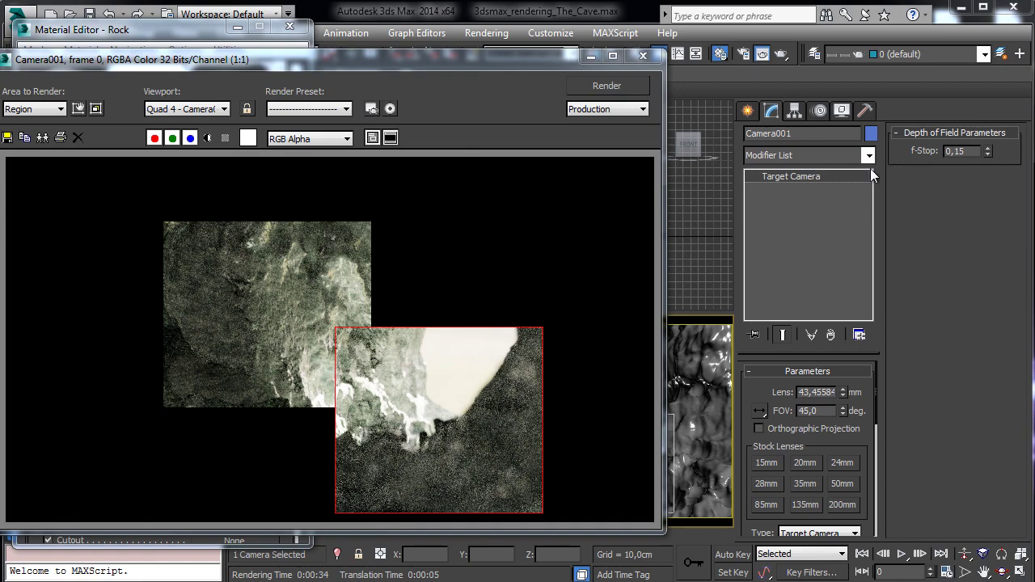
Step: Set the camera's f-stop to 0,6, render the region again, and minimize the rendered frame
key(BackSpace)
key(BackSpace)
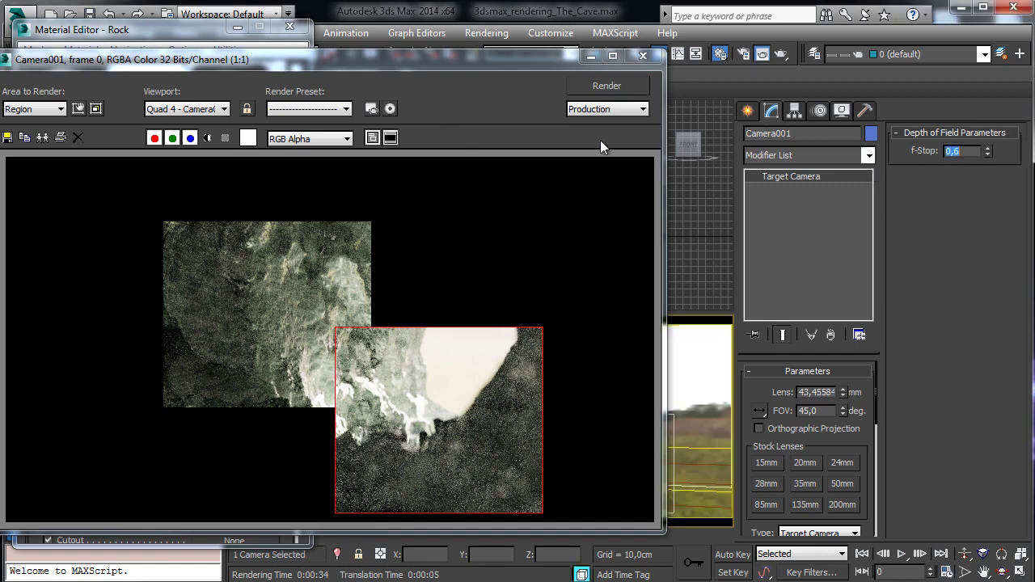
click(607, 85)
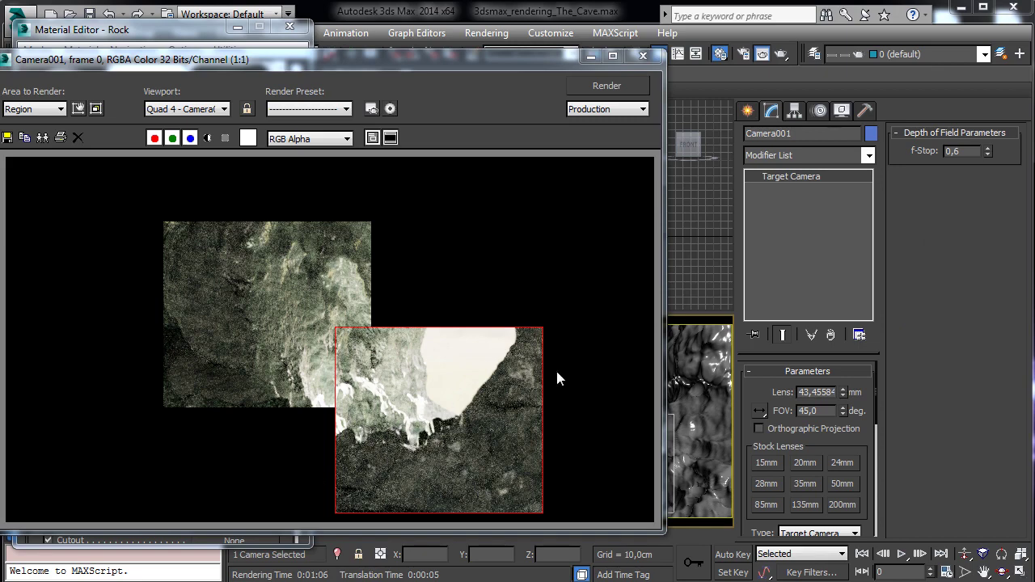
click(591, 55)
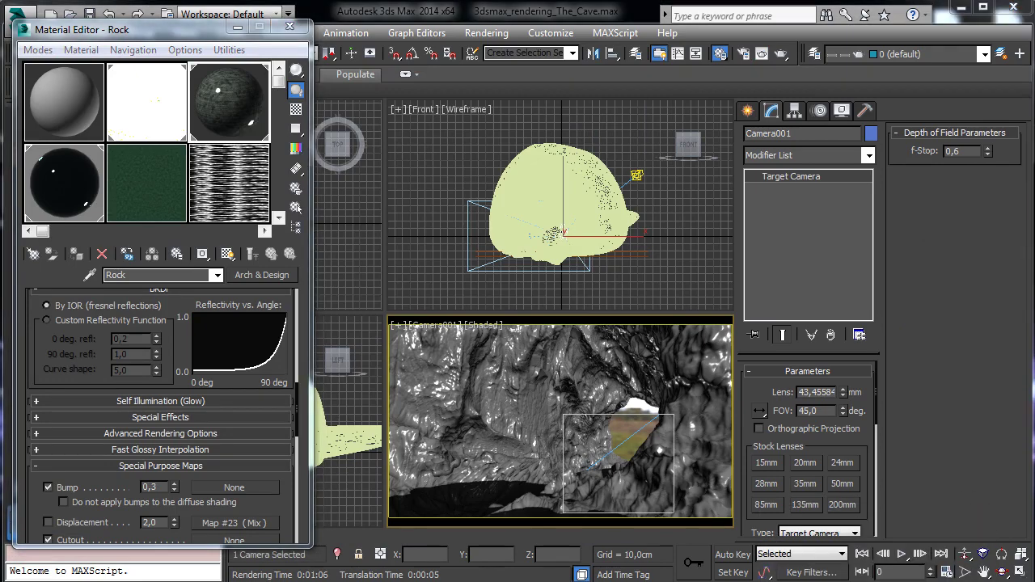
Step: Switch the area to render from the region to the whole view, close the Material Editor, and save the scene
click(763, 54)
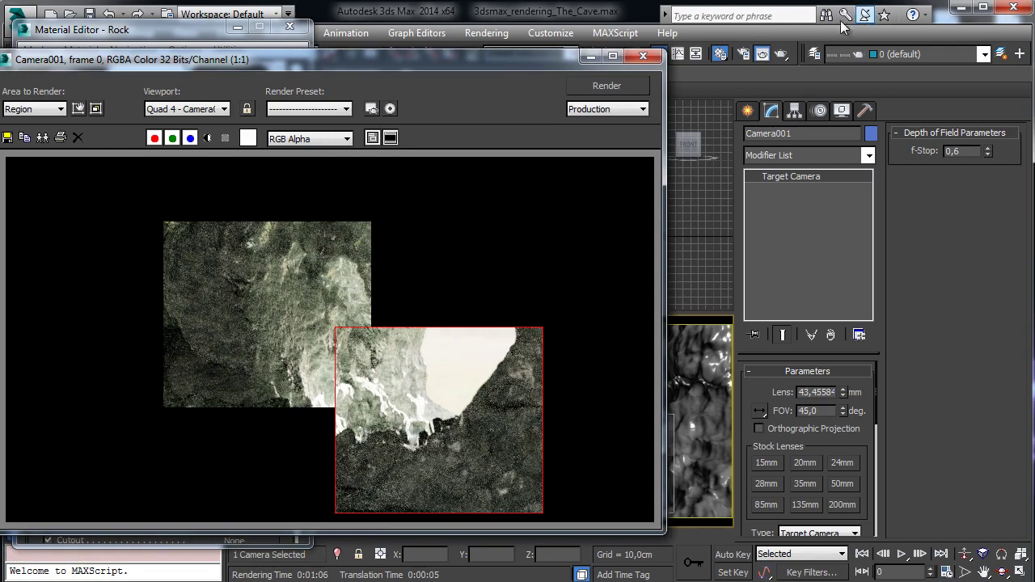
click(26, 114)
click(25, 122)
click(591, 55)
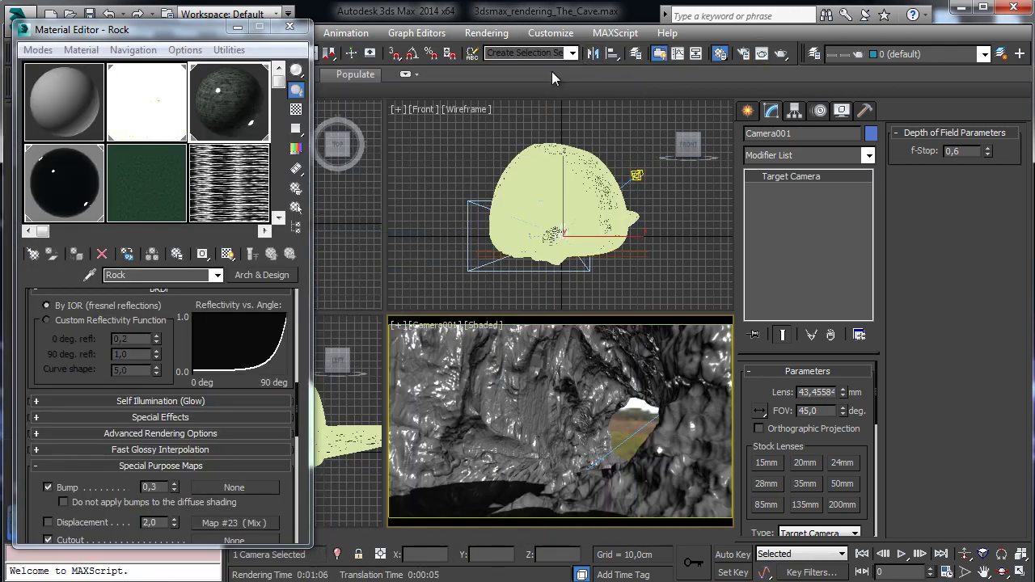
click(290, 27)
click(89, 13)
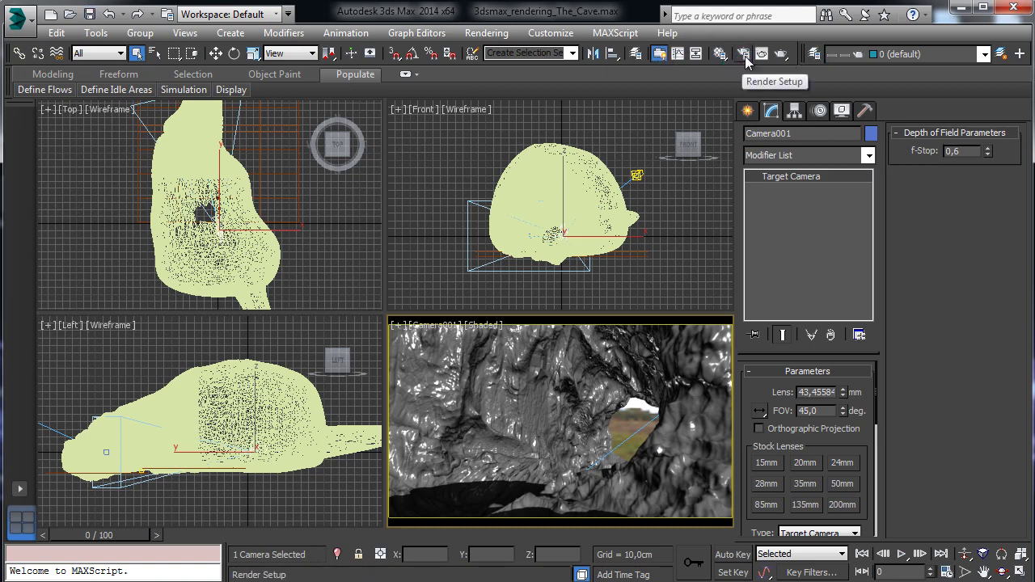
Step: Open the minutes value of the iray rendering duration for editing and save the scene
click(745, 56)
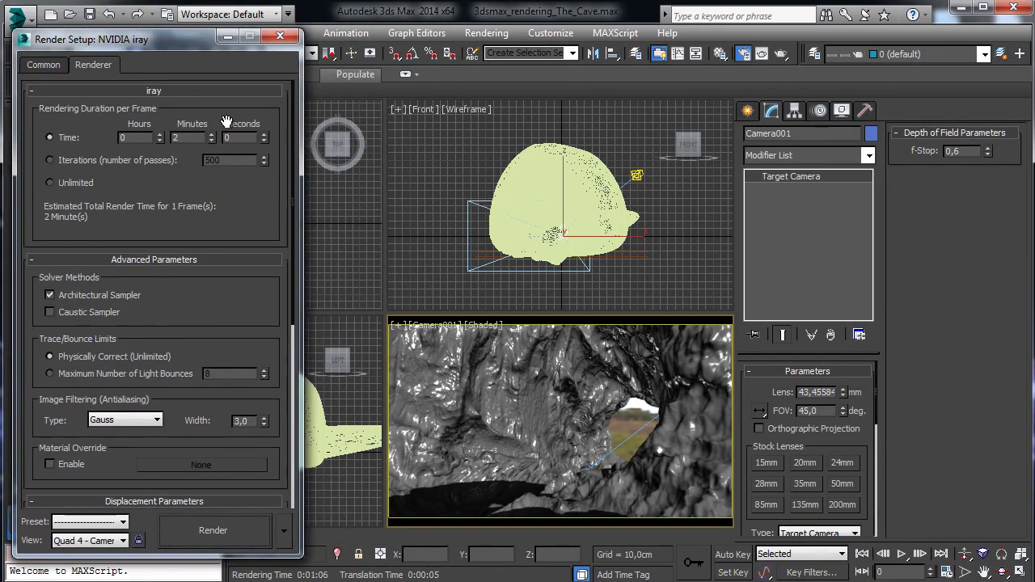
double_click(191, 138)
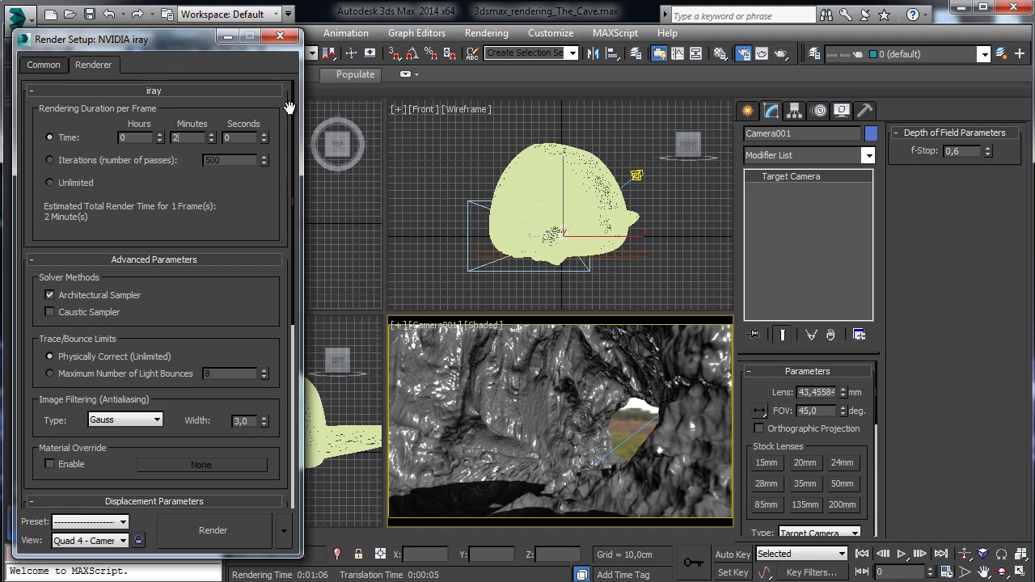
click(89, 14)
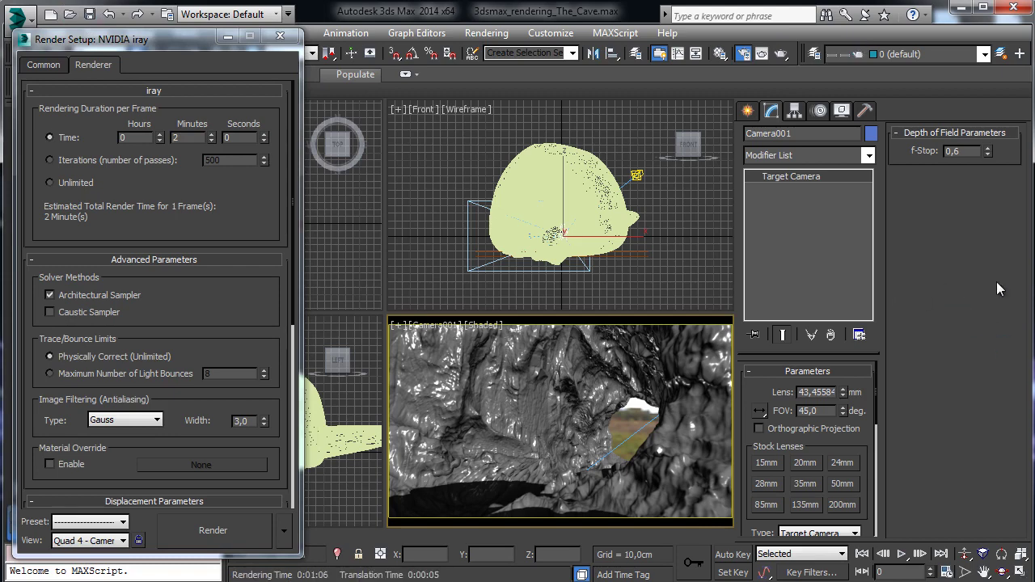
Step: Re-enable the Rock material's displacement map and close the Material Editor
click(720, 53)
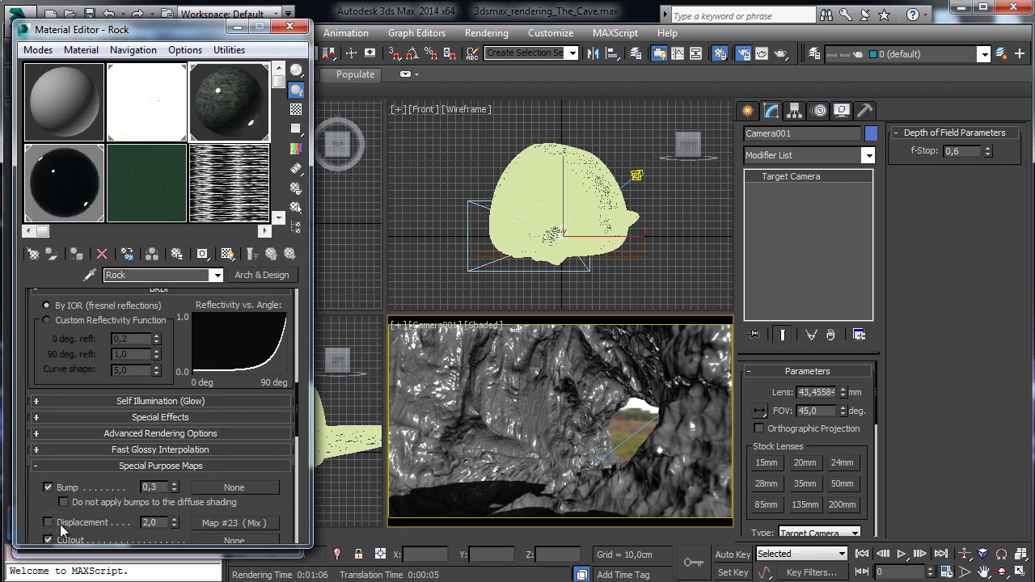
click(290, 27)
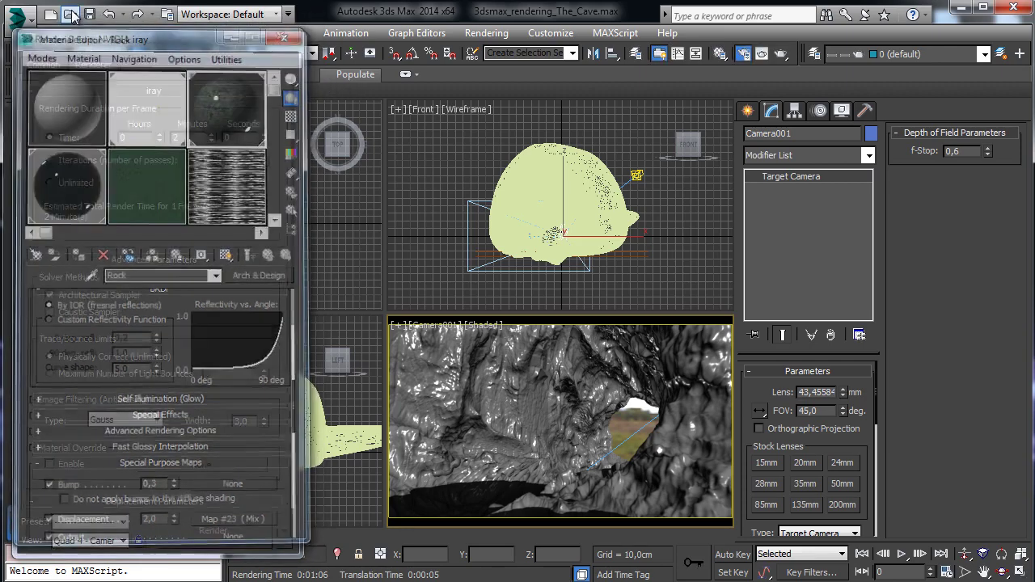
Step: Save the cave scene in 3ds Max
key(ctrl+s)
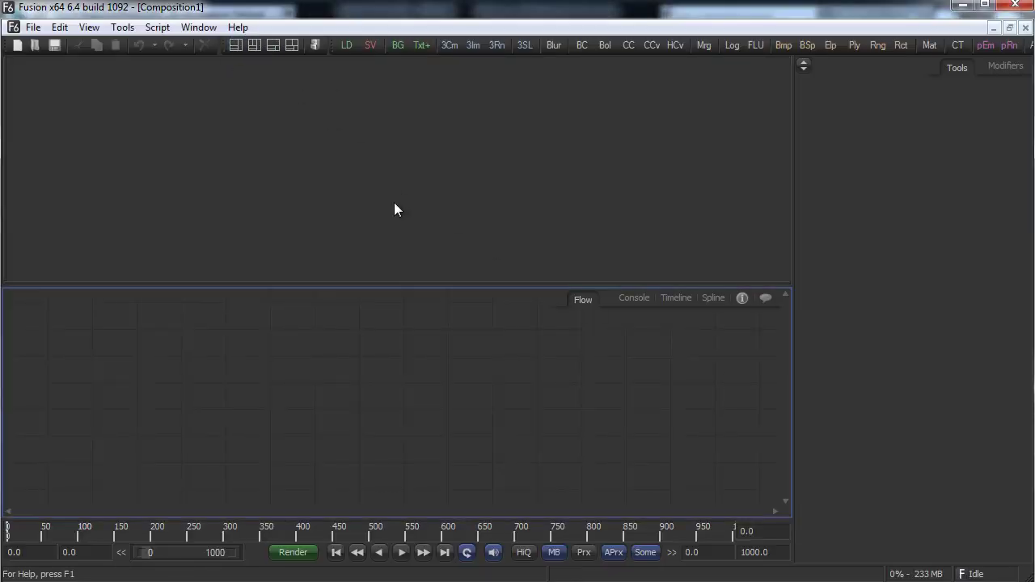
Step: Switch to Fusion, enlarge the viewer area of the empty composition, and add a Loader tool to the flow
drag(377, 284, 364, 382)
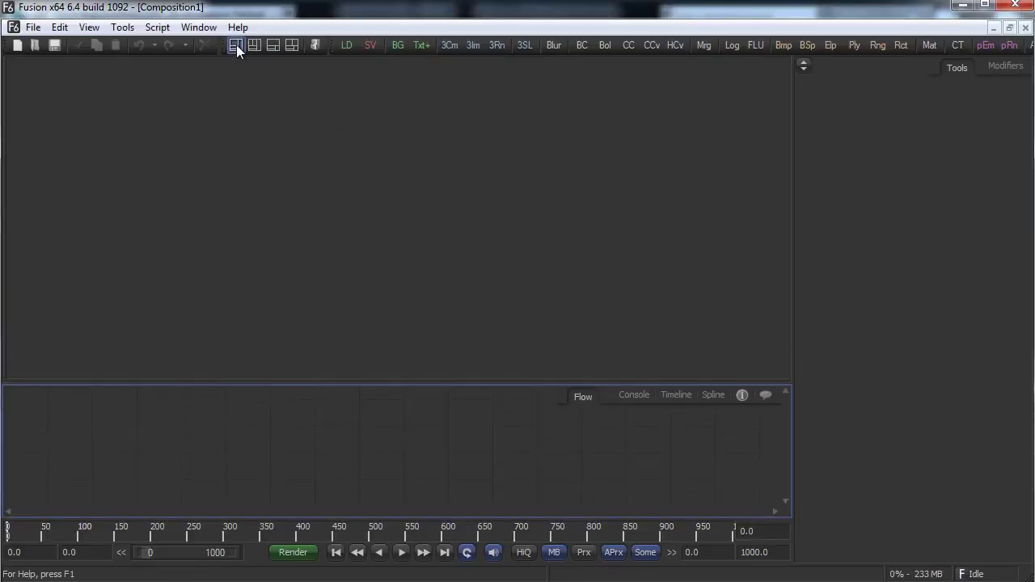
right_click(118, 435)
mouse_move(300, 442)
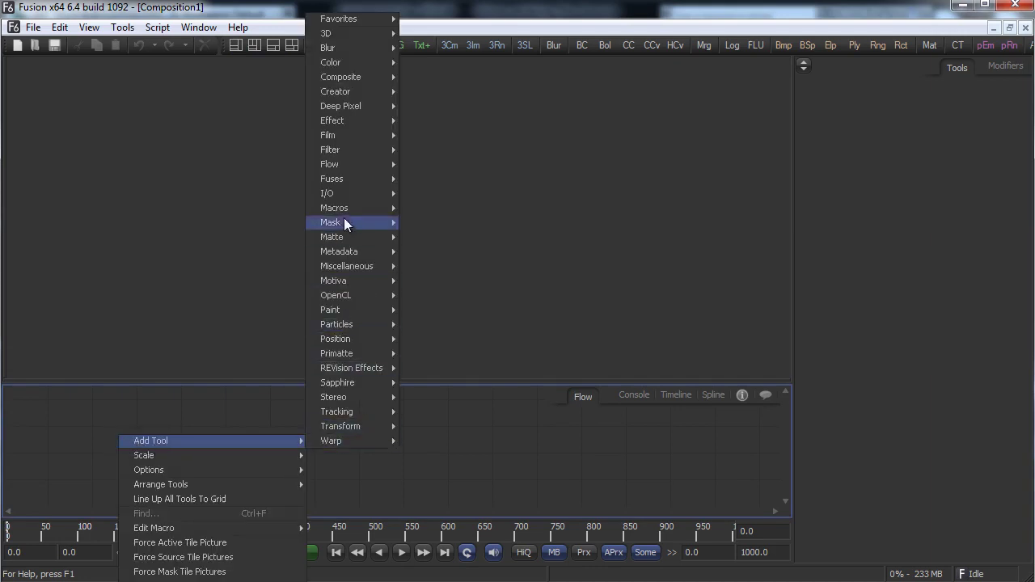
mouse_move(357, 197)
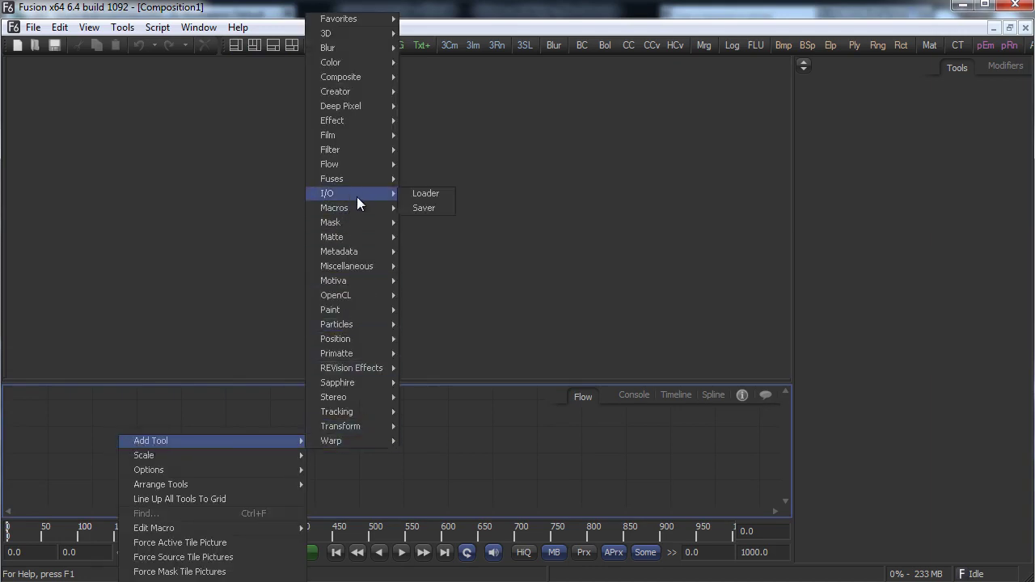
click(414, 194)
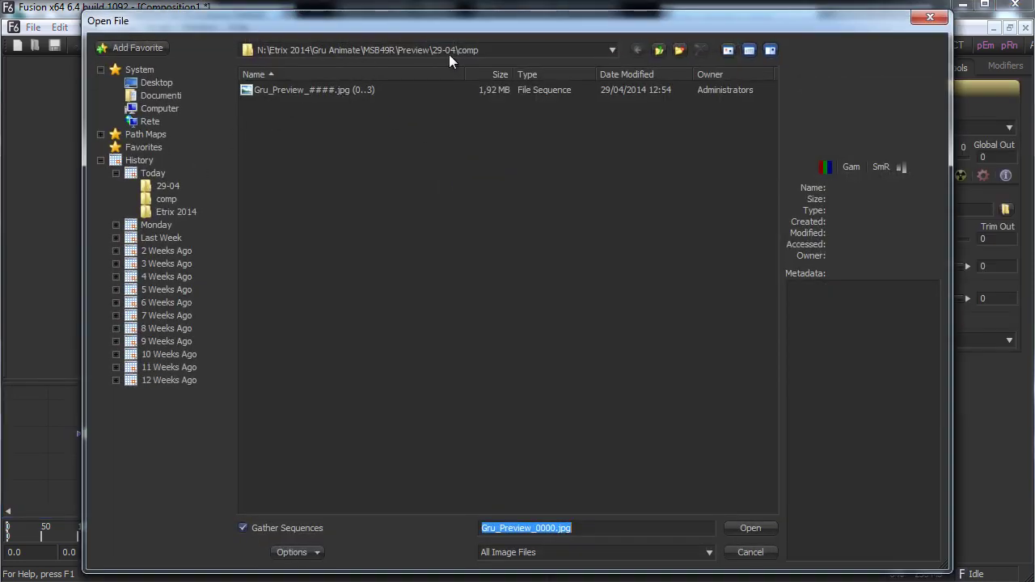
Step: Load testCaveHires.tif from the 3dsmax_rendering_The_Cave folder, under tutorials and 2014 in the author's Dropbox folder
click(659, 49)
click(658, 49)
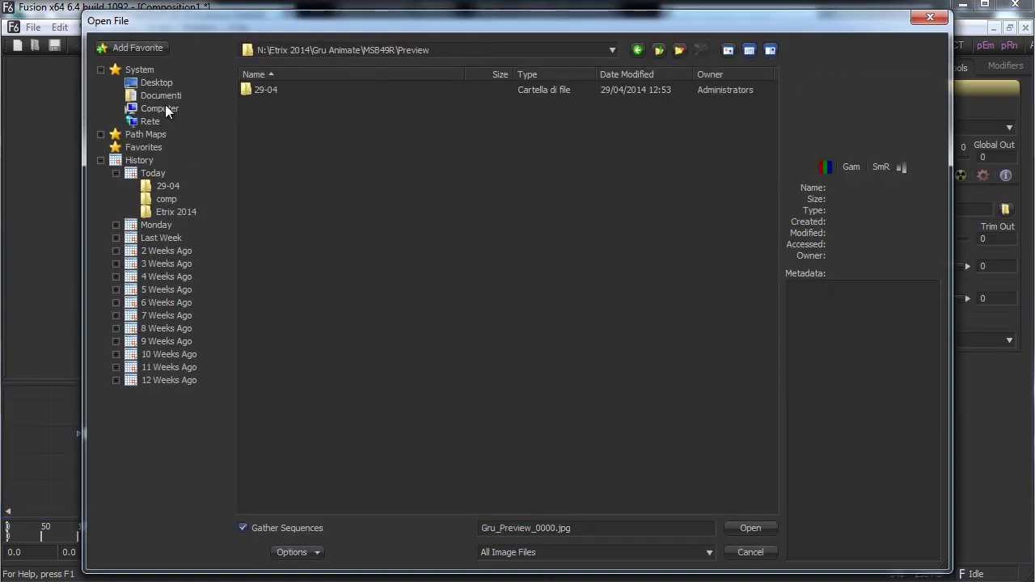
click(166, 109)
click(156, 82)
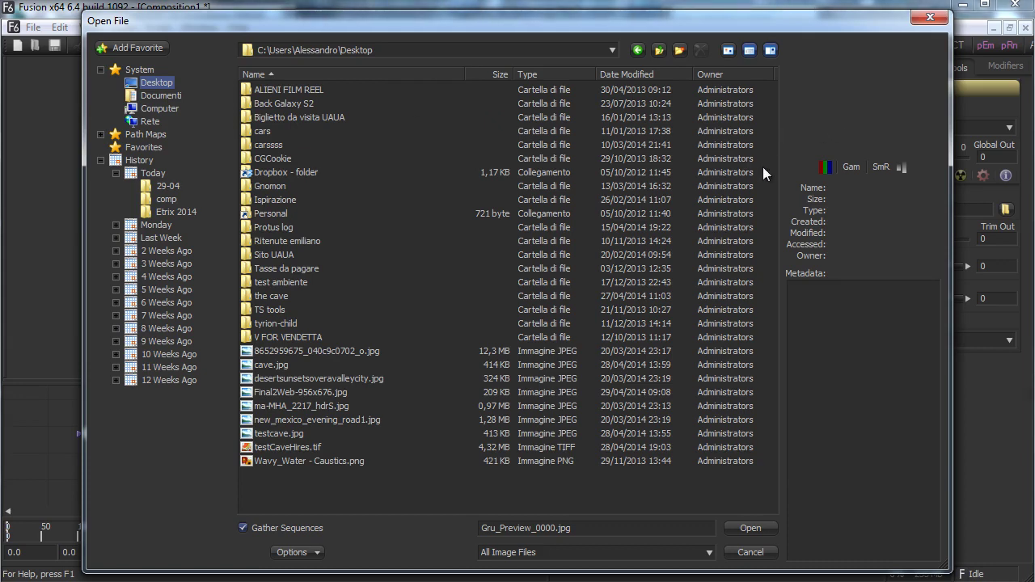
double_click(287, 173)
double_click(305, 117)
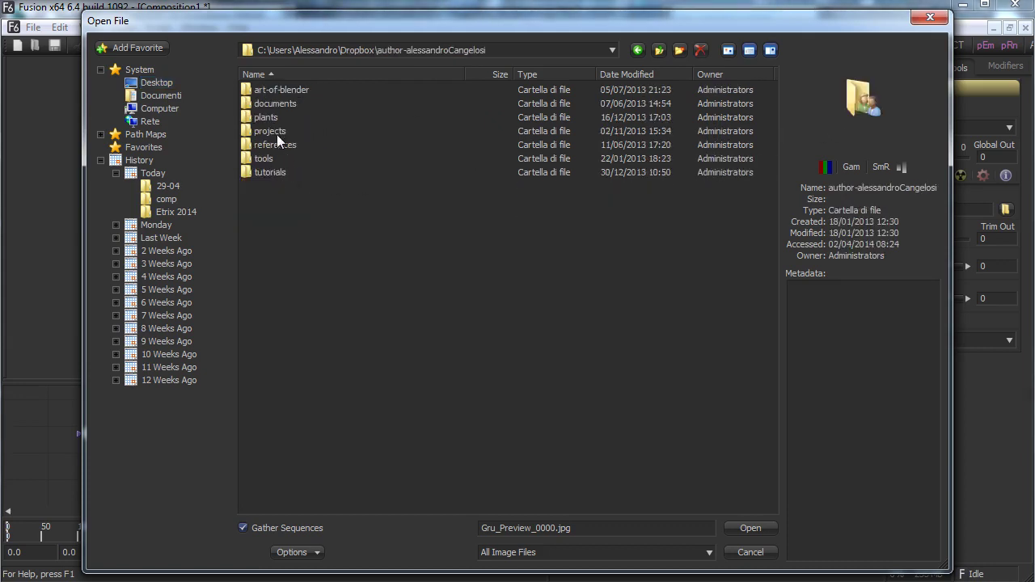
double_click(269, 173)
double_click(277, 102)
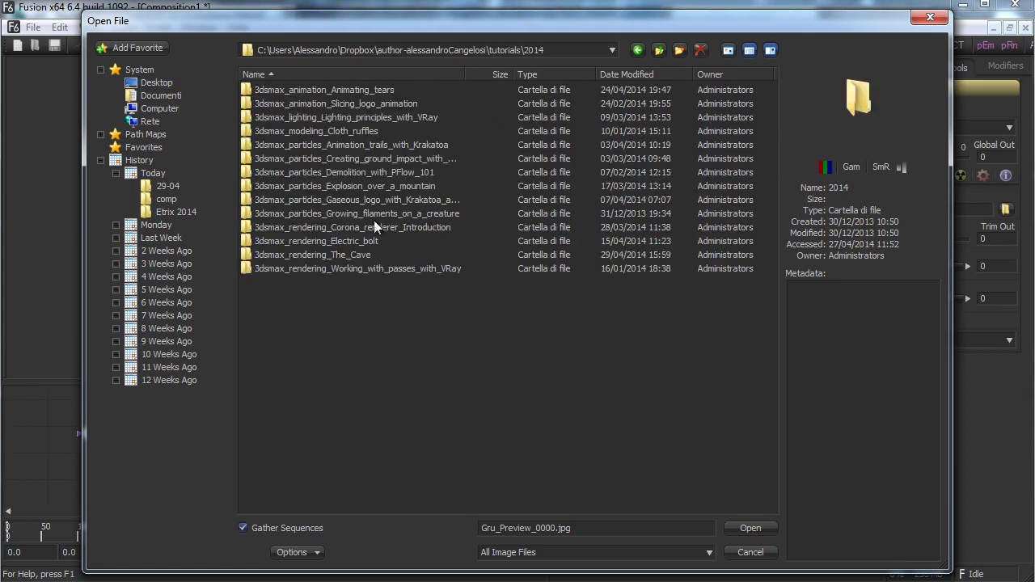
double_click(357, 255)
double_click(295, 105)
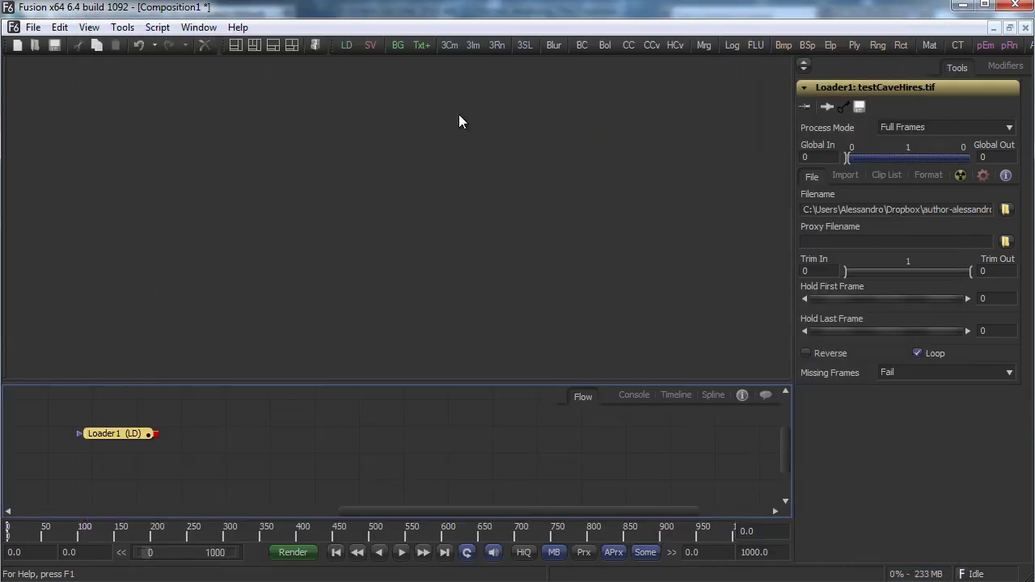
Step: Show the loaded cave image in the viewer and enlarge the viewer area over the flow
drag(117, 434, 185, 364)
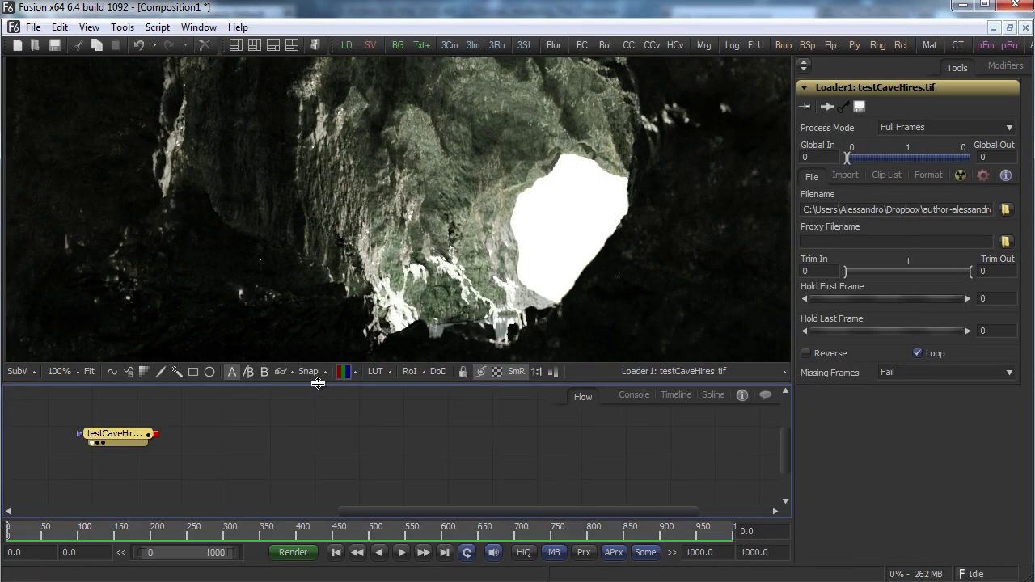
drag(318, 383, 316, 416)
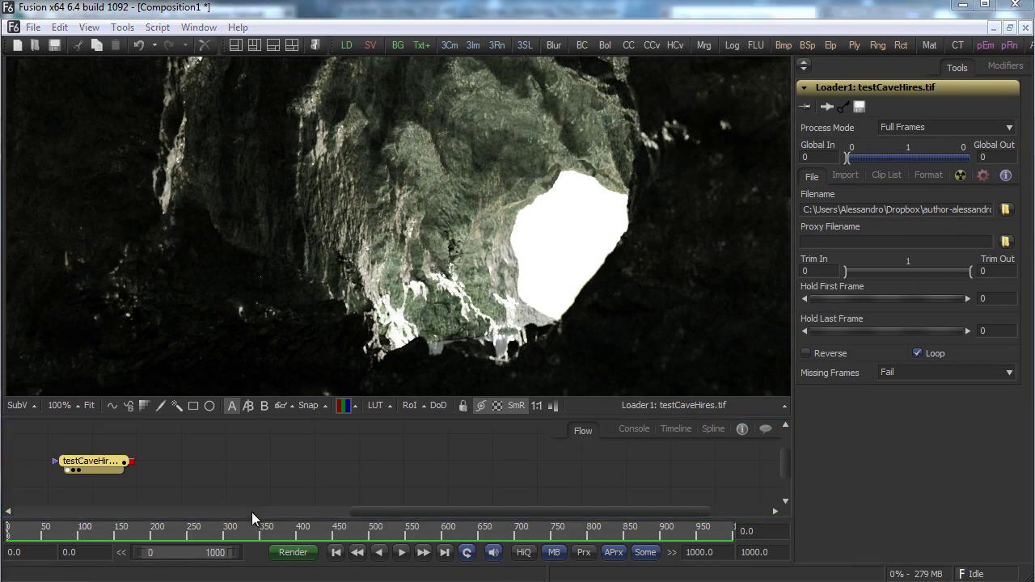
Step: Add a Color Corrector tool, connect the cave image loader to it, and show its output in the viewer
right_click(181, 461)
mouse_move(242, 462)
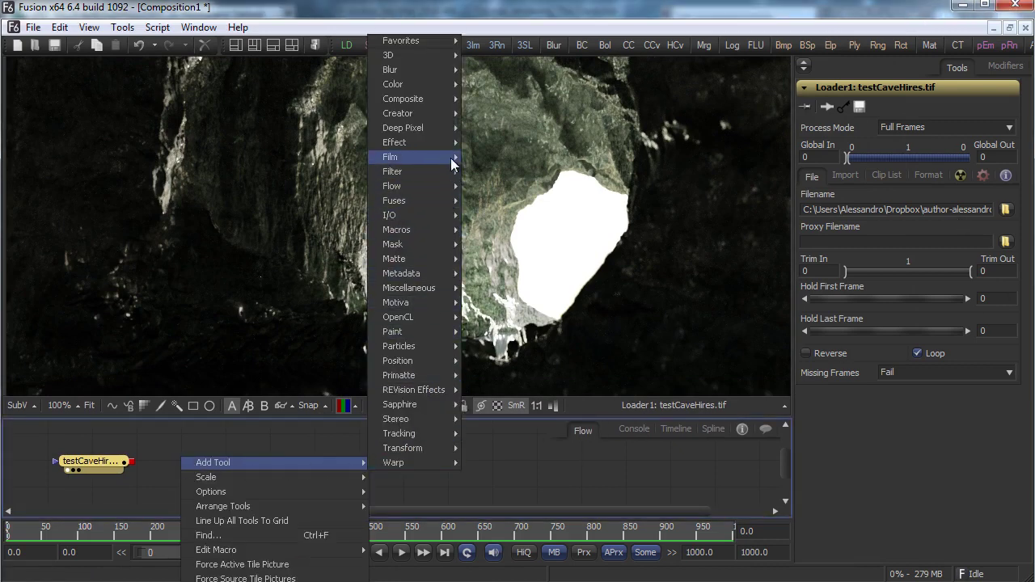
mouse_move(445, 89)
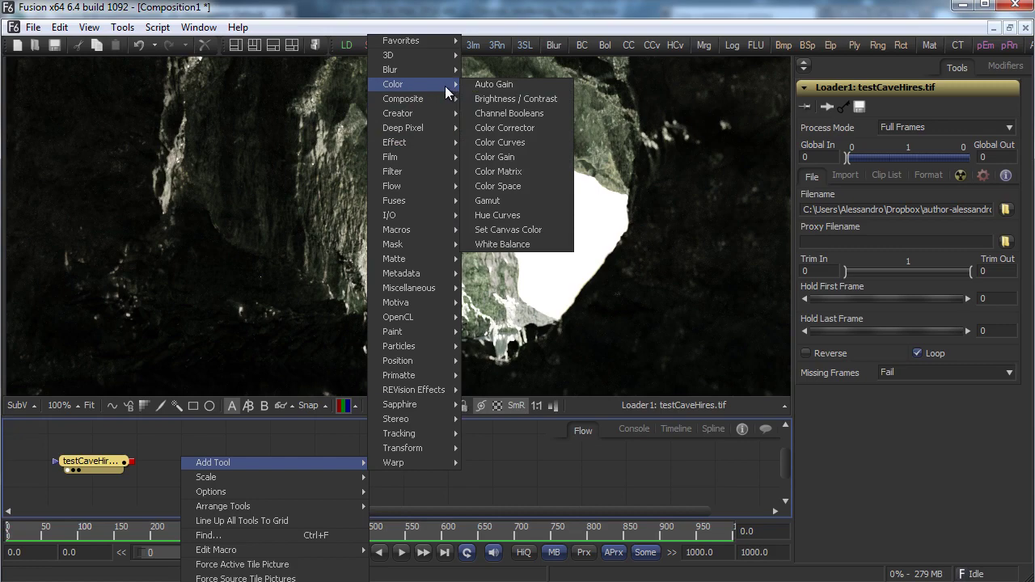
click(505, 128)
drag(177, 461, 200, 463)
drag(129, 463, 625, 224)
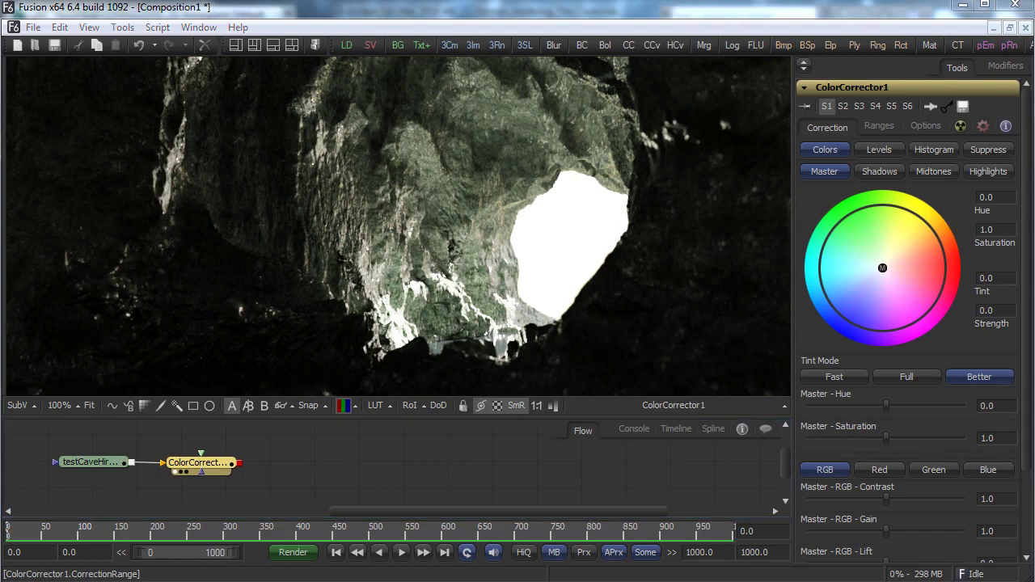
Step: Tint the Color Corrector's shadows blue (about -0.41) at strength 0.65 and its midtones slightly yellow-orange (about 0.09) at strength about 0.04
click(879, 172)
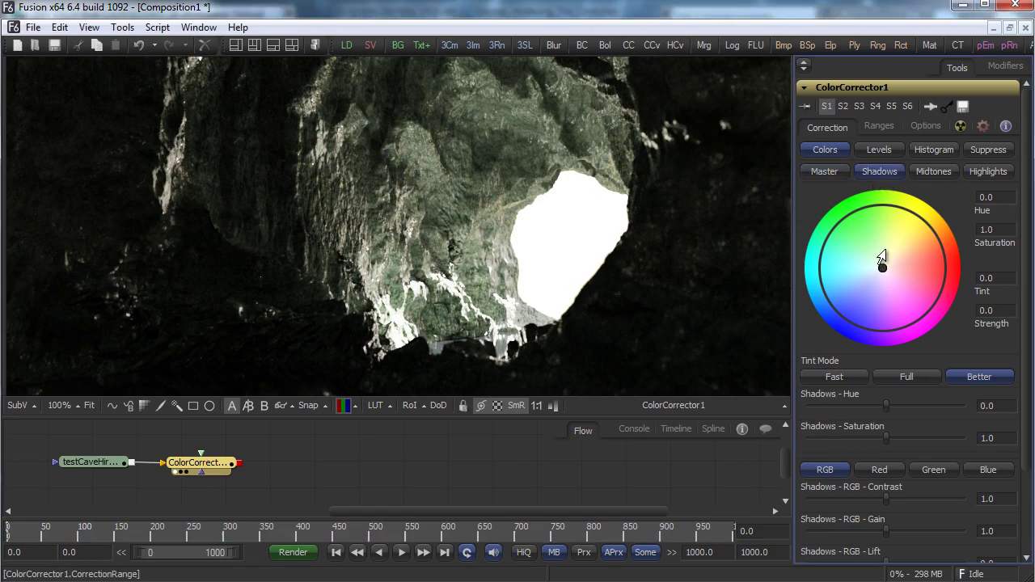
drag(883, 267, 848, 290)
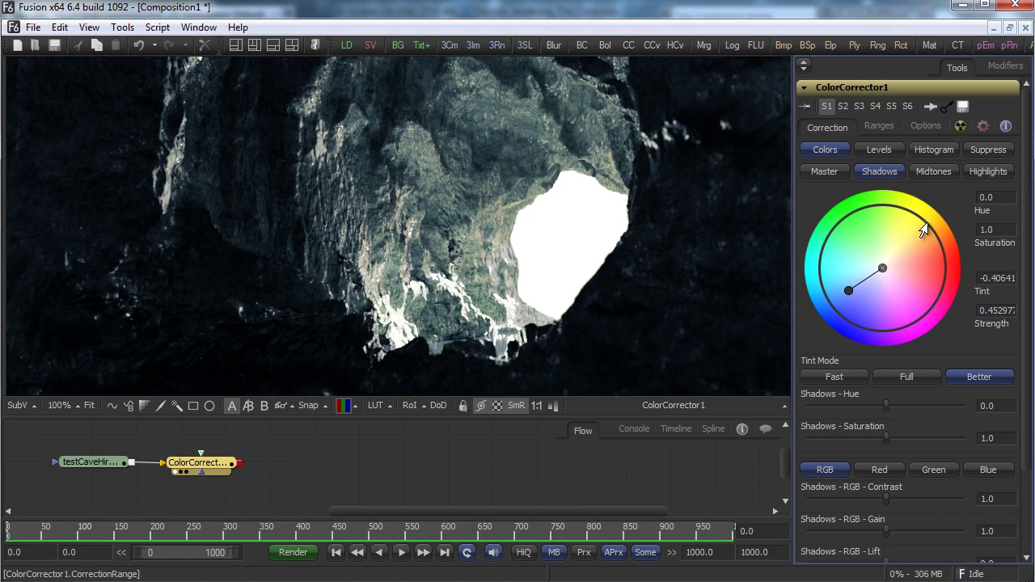
double_click(991, 309)
text(0.65)
key(Return)
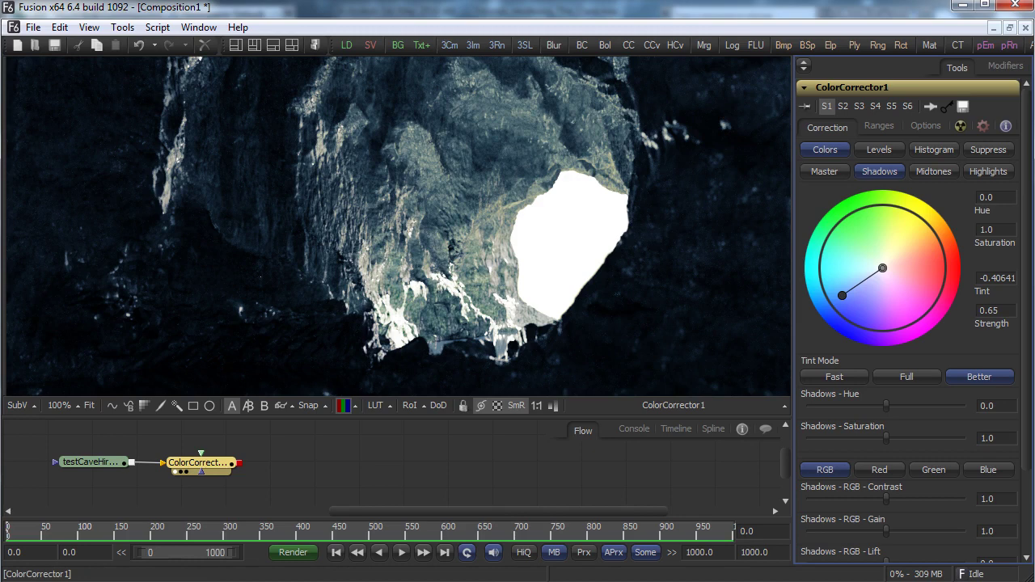
click(934, 170)
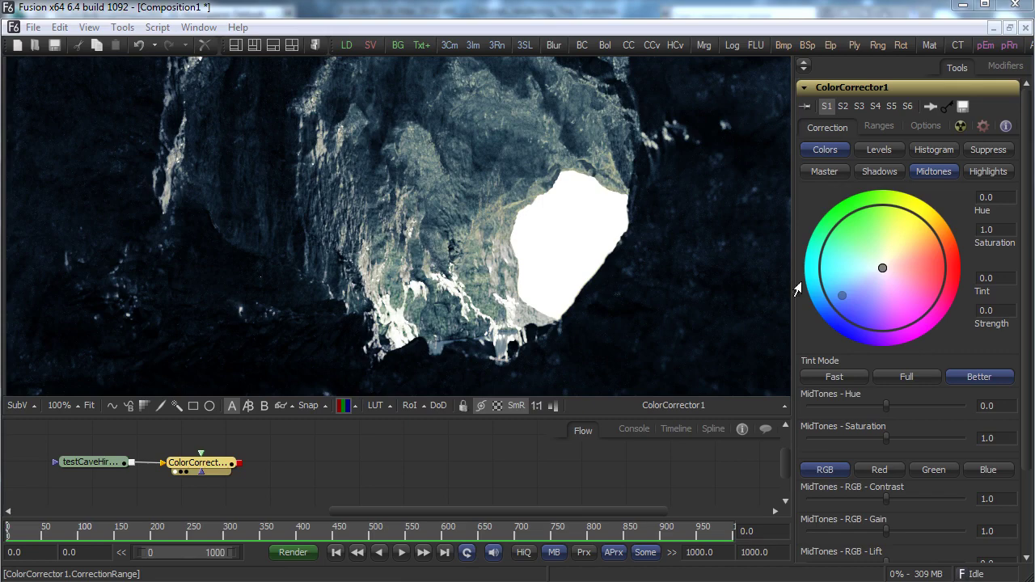
drag(882, 268, 892, 261)
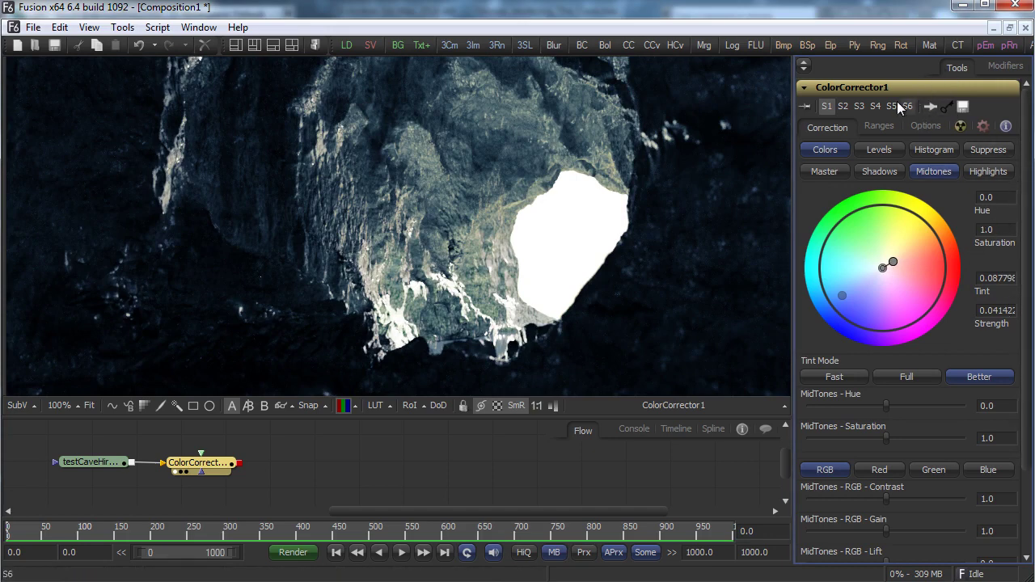
Step: Shift the Color Corrector's master tint slightly toward cyan-blue, about -0.445, and set its strength to 0.03
click(841, 171)
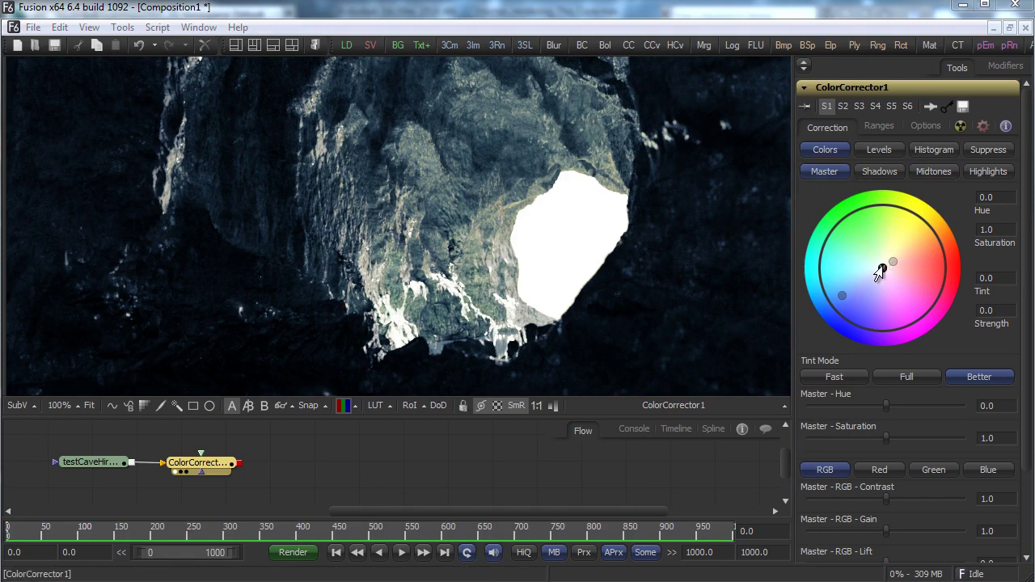
drag(881, 269, 870, 272)
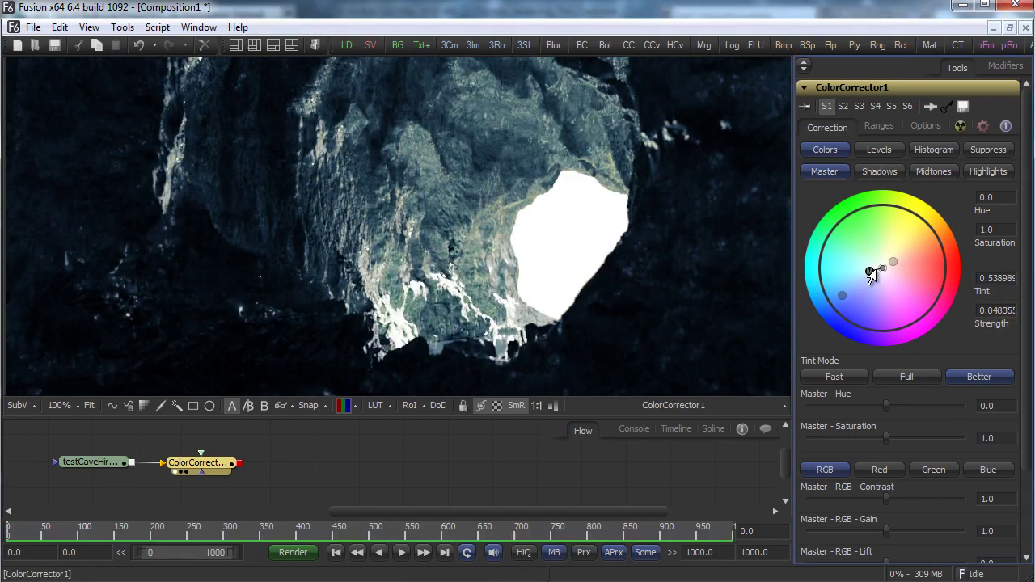
click(990, 277)
text(-0,5)
key(Tab)
click(990, 278)
drag(892, 269, 871, 272)
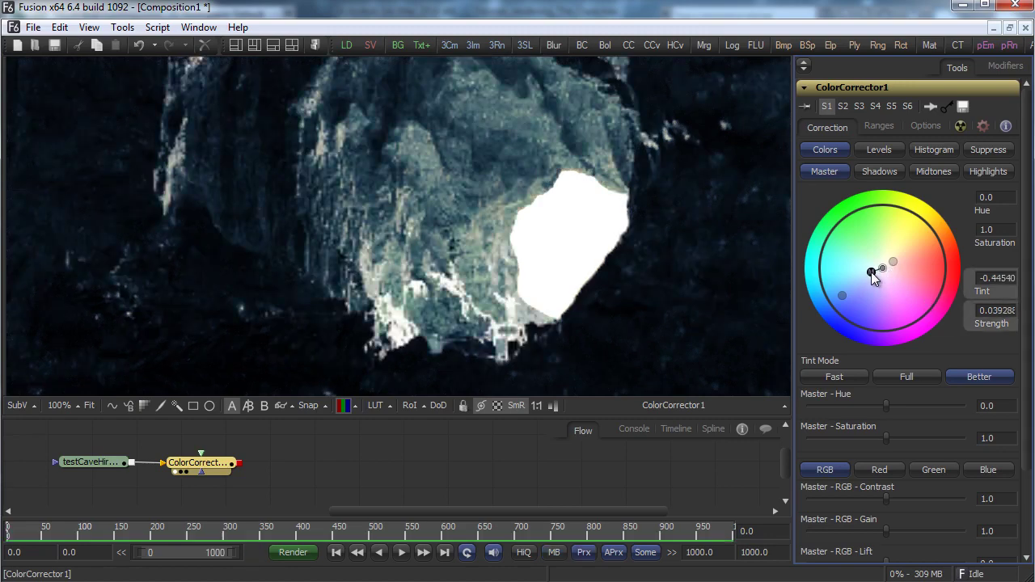
click(1000, 311)
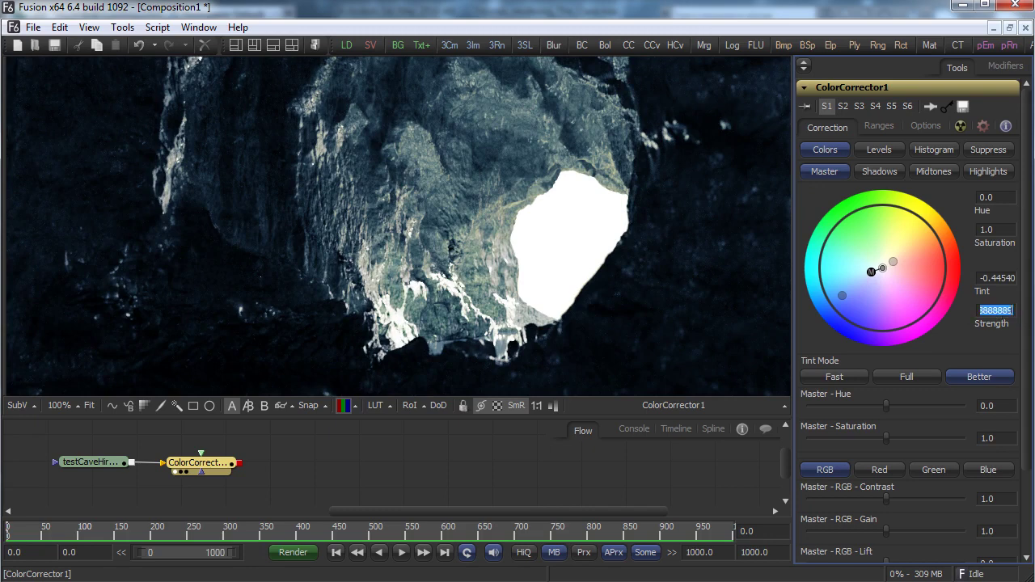
text(0.03)
key(Return)
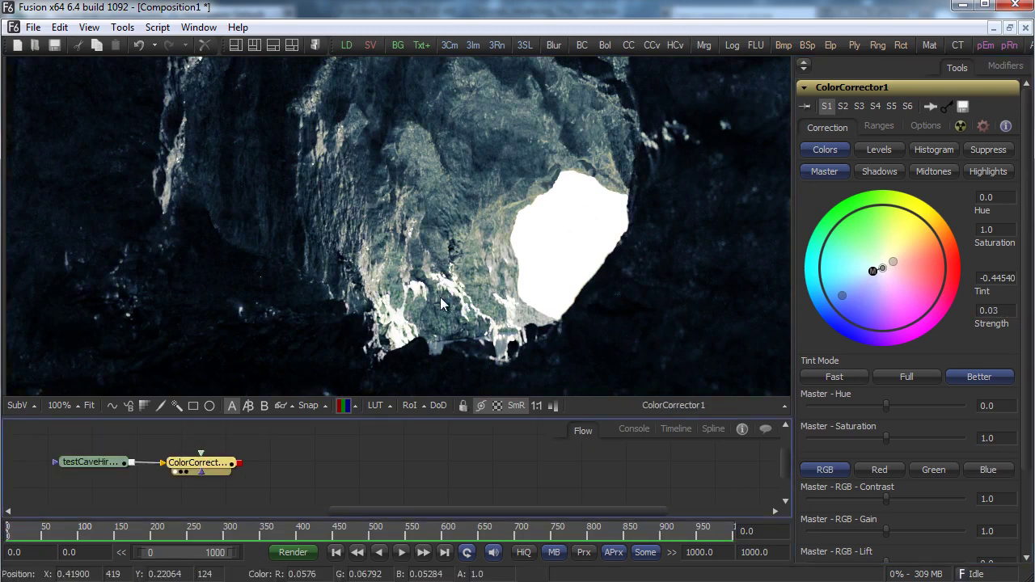
Step: Add a Brightness / Contrast tool, connect the Color Corrector's output to it, and show it in the viewer
right_click(291, 466)
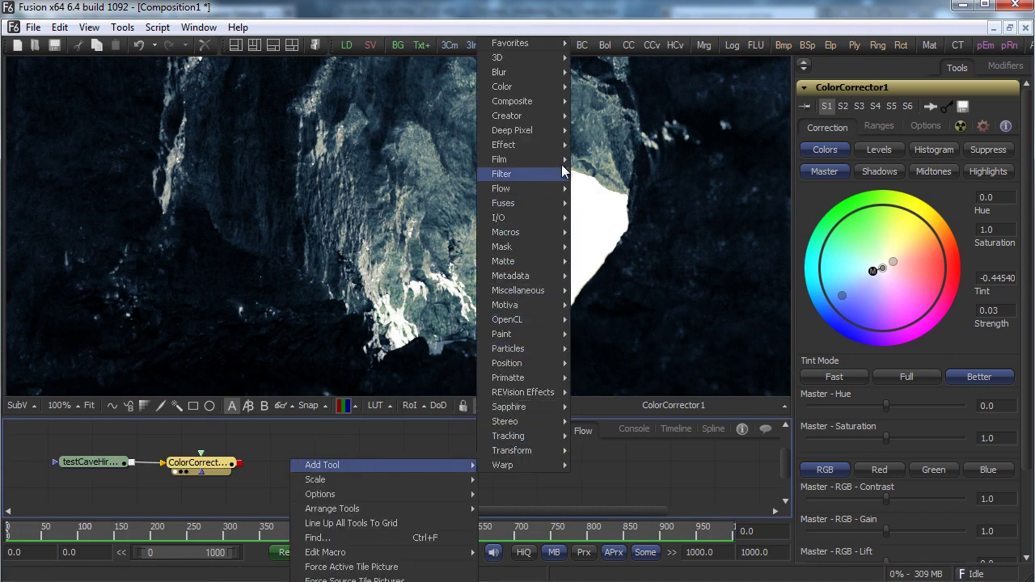
mouse_move(555, 117)
mouse_move(556, 89)
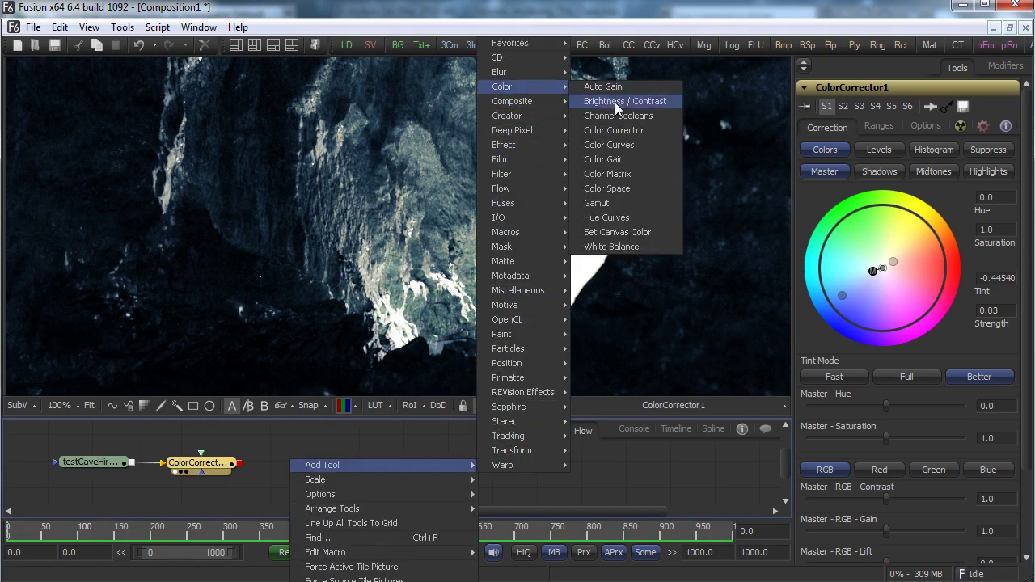
click(622, 103)
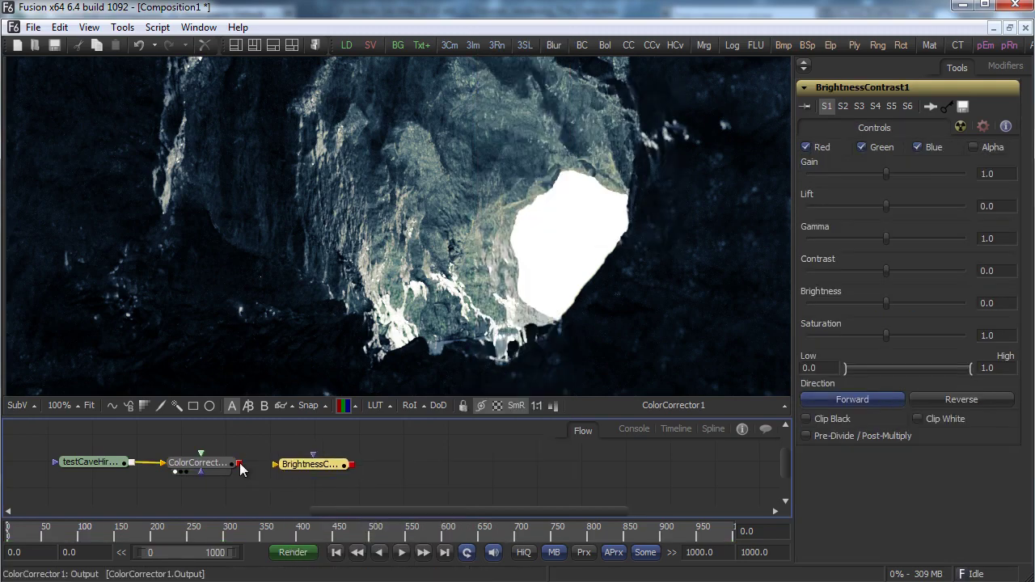
drag(239, 462, 274, 467)
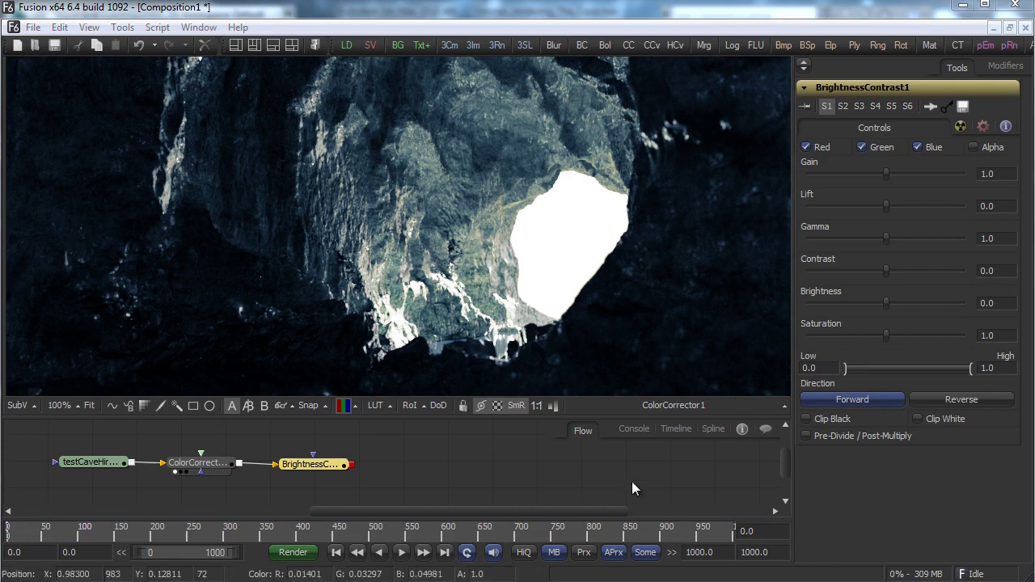
drag(309, 477, 738, 106)
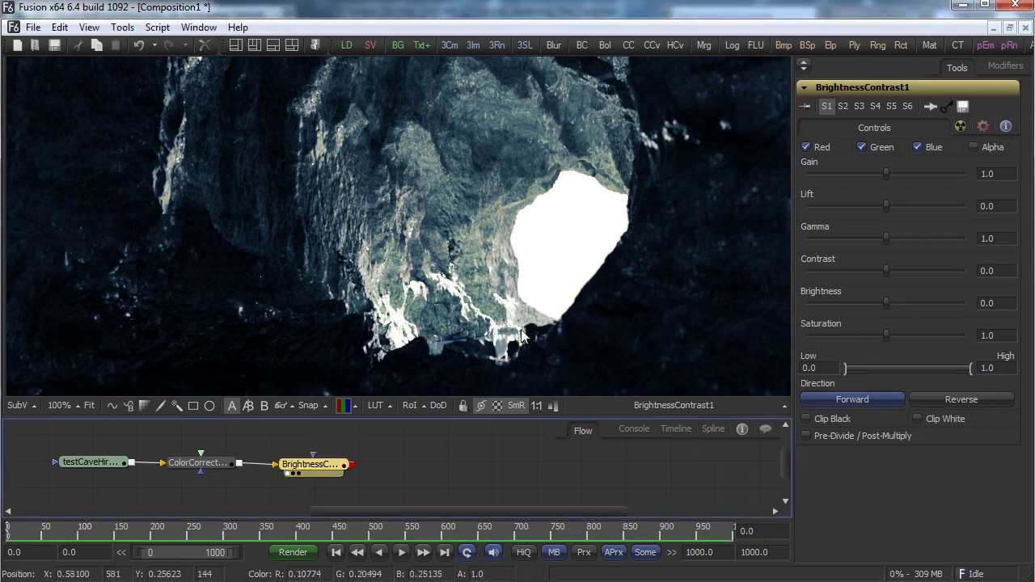
Step: Set the Brightness / Contrast tool's gain to 1.15 and its lift to 0.025
click(1003, 174)
text(1)
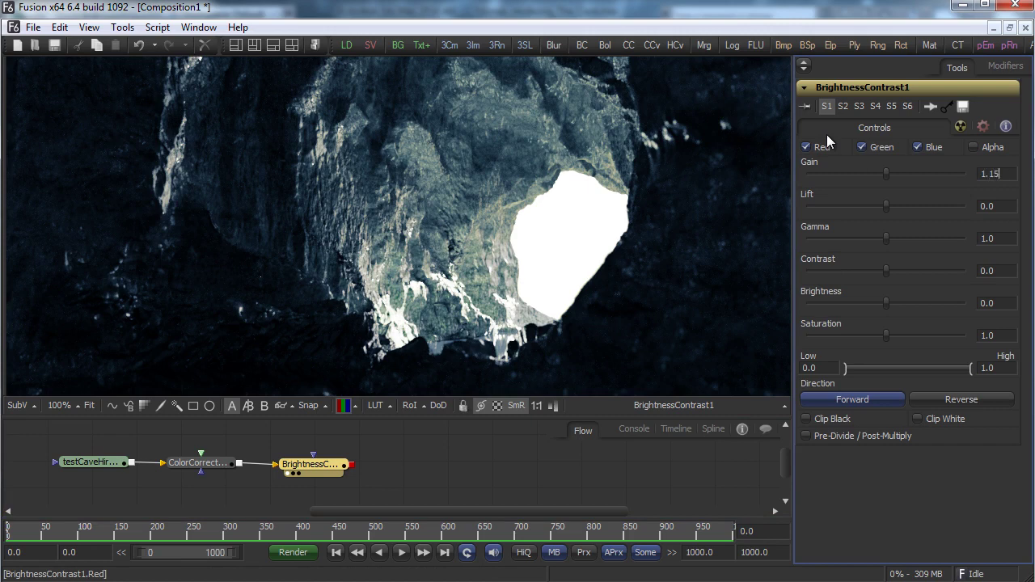
text(.15)
key(Tab)
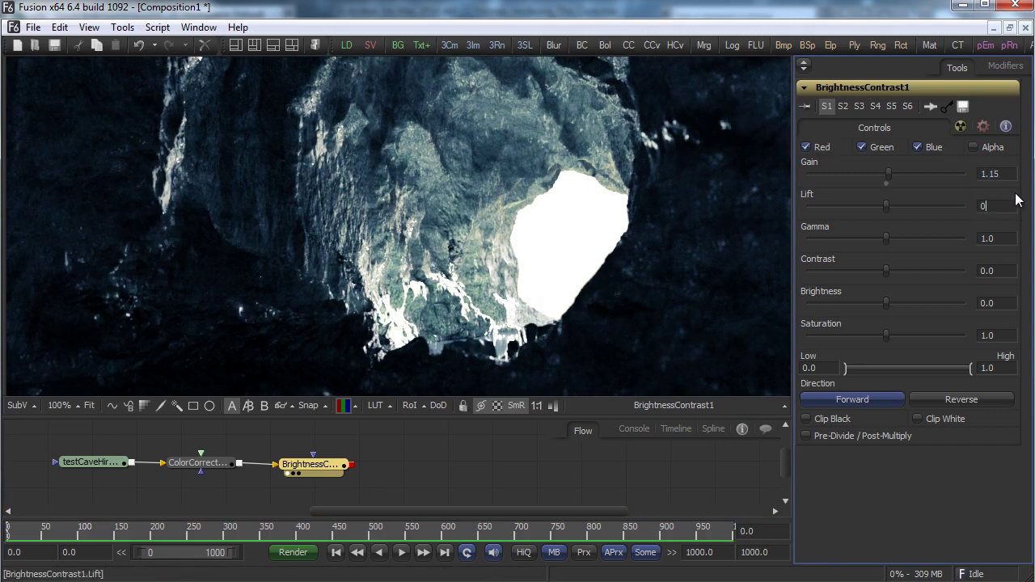
text(0.025)
key(Tab)
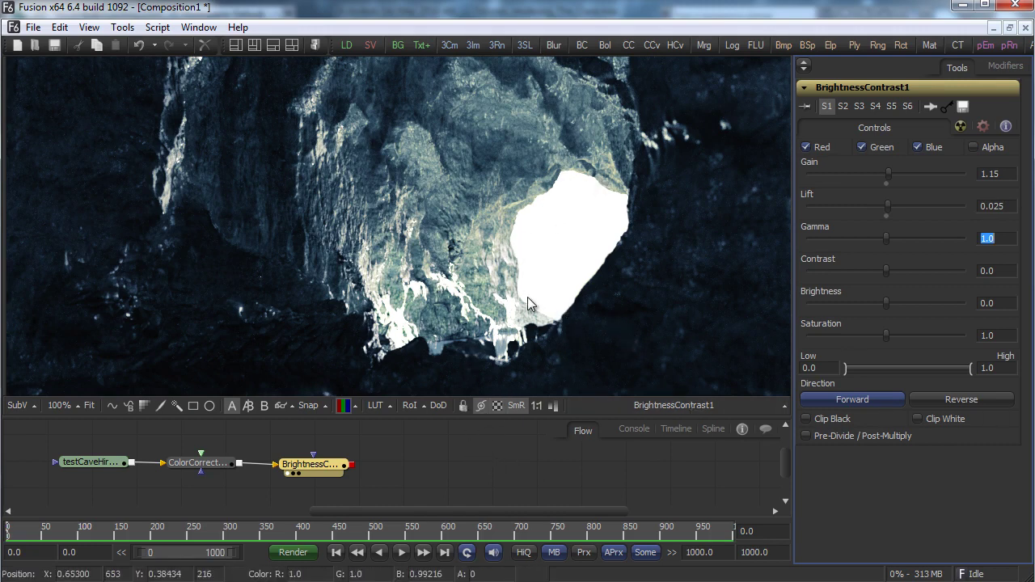
Step: Add a Glow tool after the Brightness / Contrast tool with glow size about 70.7, glow about 0.45 and blend 0.2
right_click(388, 462)
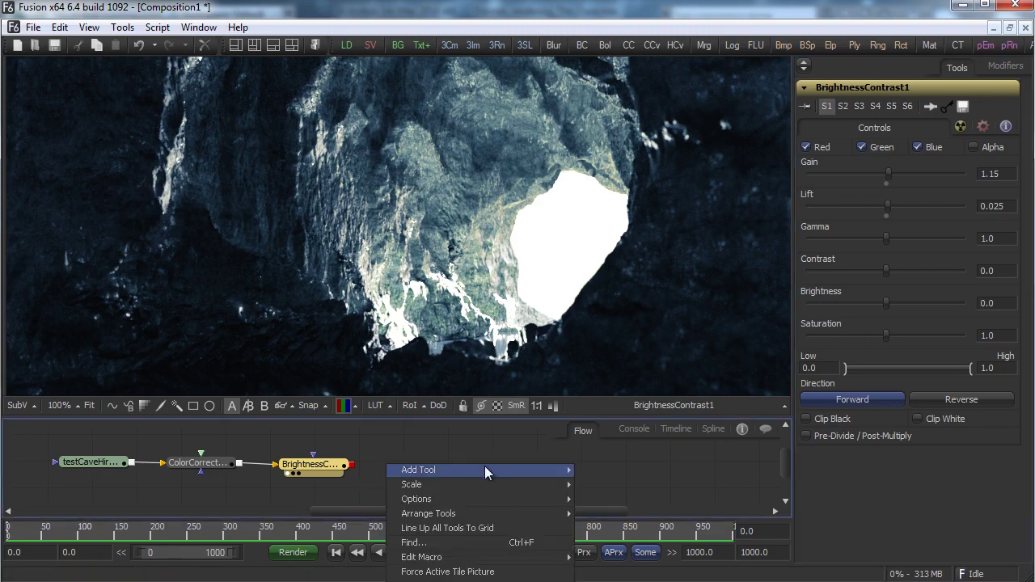
mouse_move(485, 469)
mouse_move(632, 77)
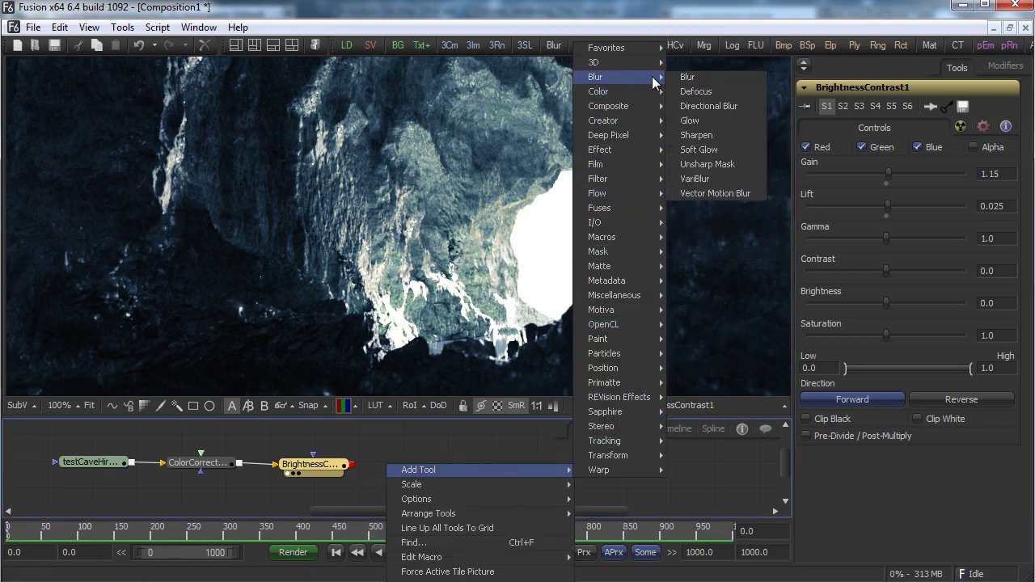
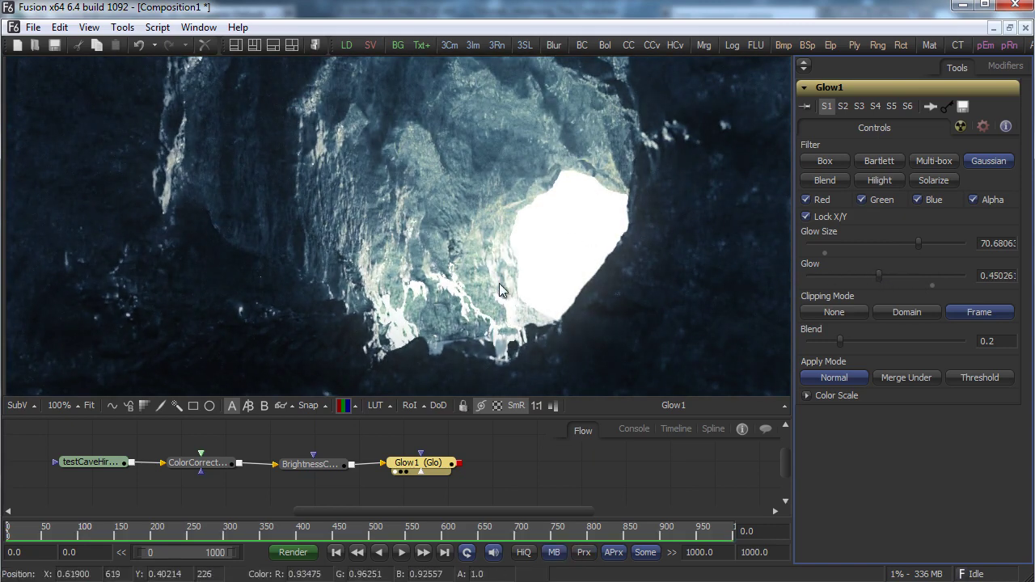
Step: Compare the Brightness / Contrast output with the Glow output by showing each alternately in the viewer
click(322, 463)
key(1)
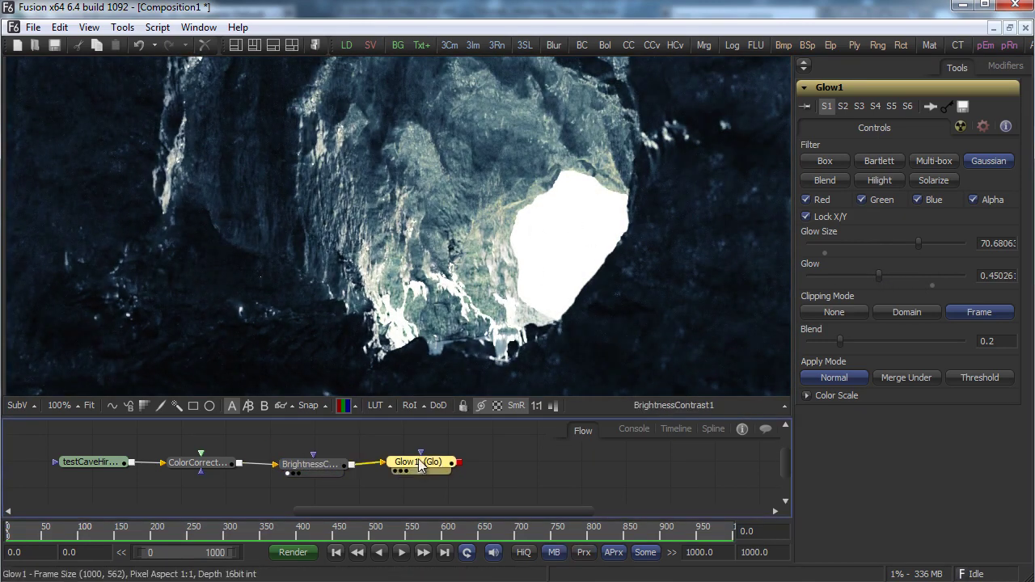
key(1)
drag(309, 463, 409, 384)
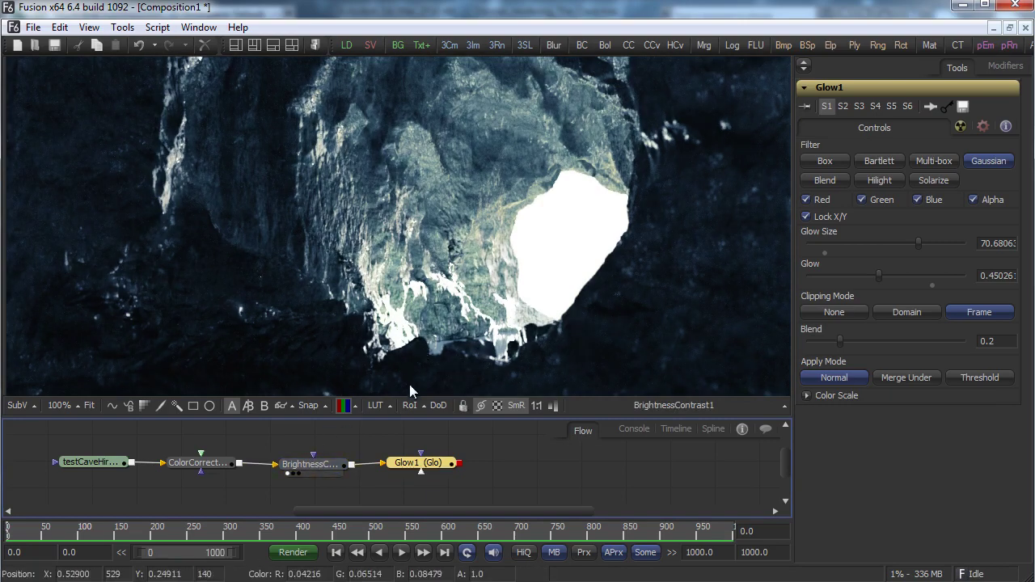
drag(408, 467, 471, 343)
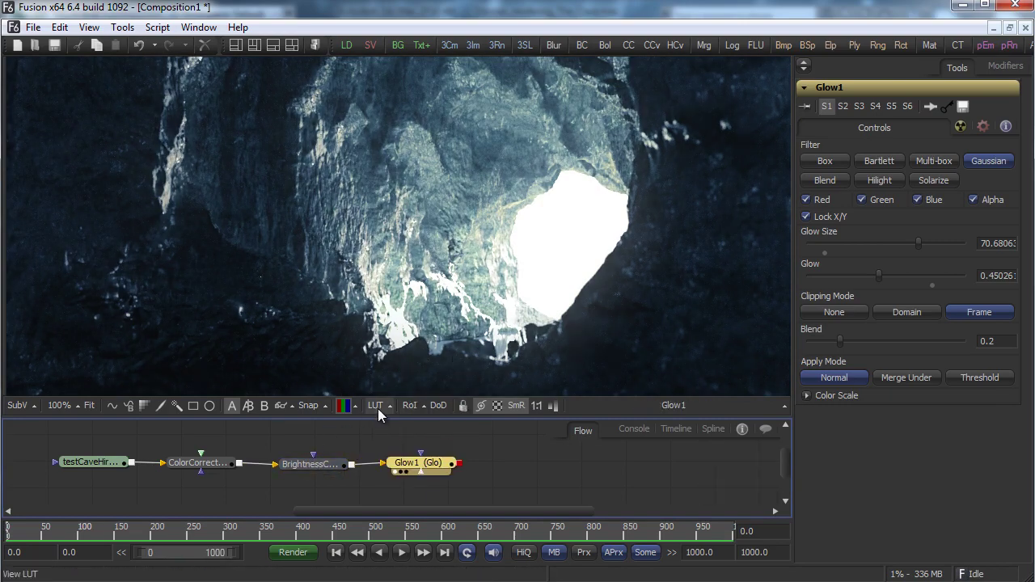
drag(315, 465, 421, 339)
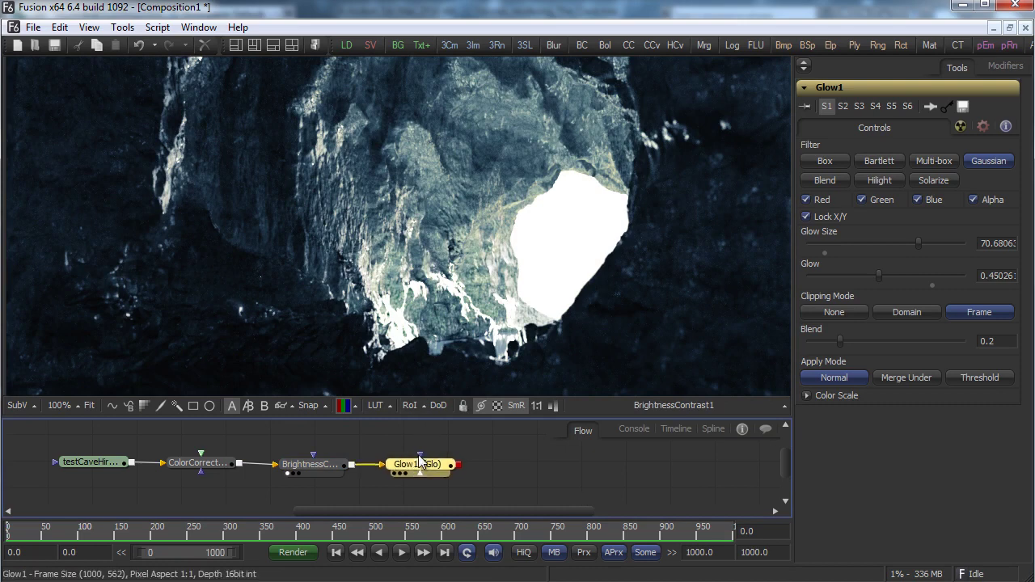
drag(418, 462, 520, 314)
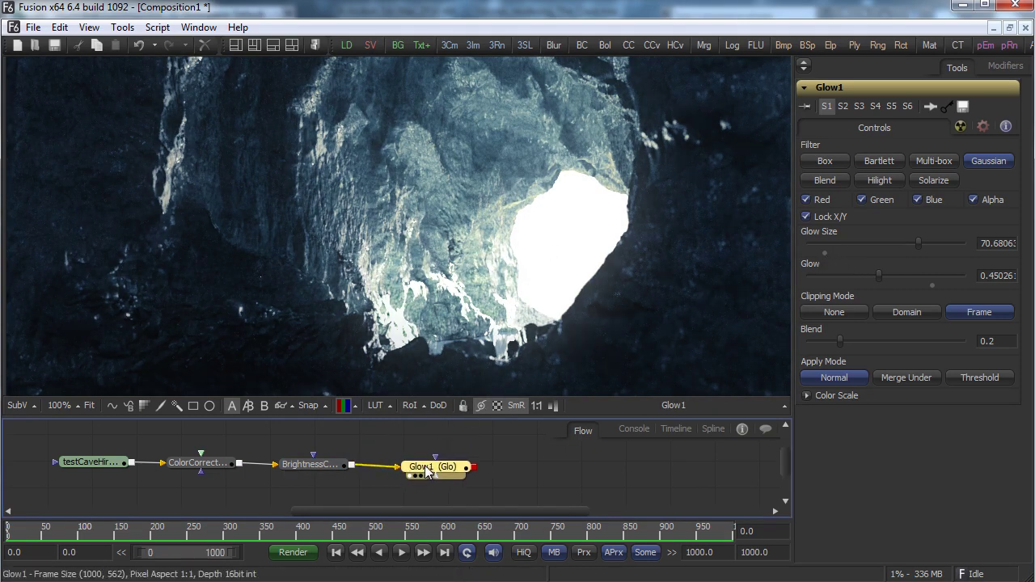
Step: Add an Ellipse mask, center it on the cave opening at about X 0.712, Y 0.470, and connect it to the Glow tool's mask input
right_click(342, 431)
mouse_move(362, 439)
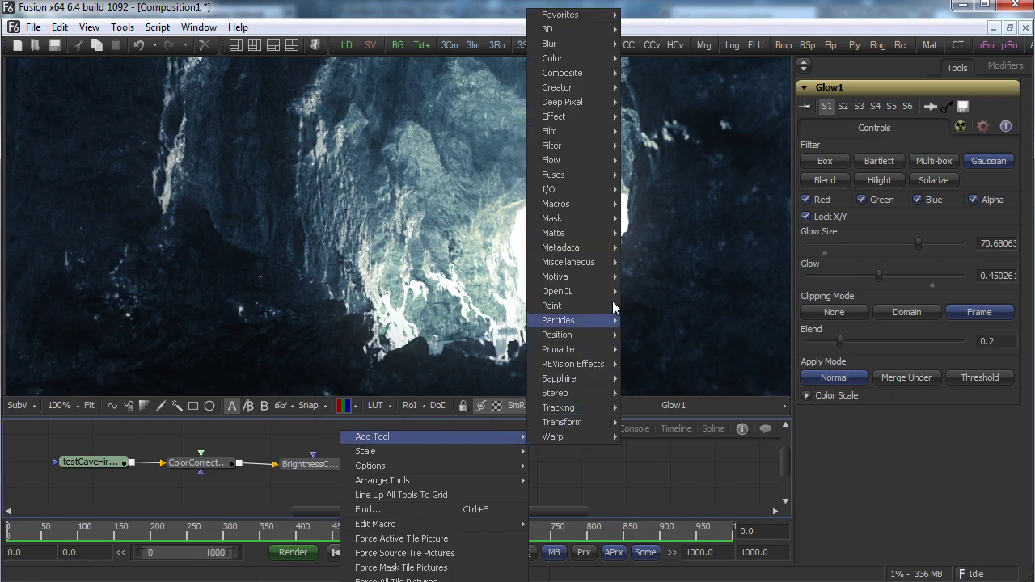
mouse_move(613, 225)
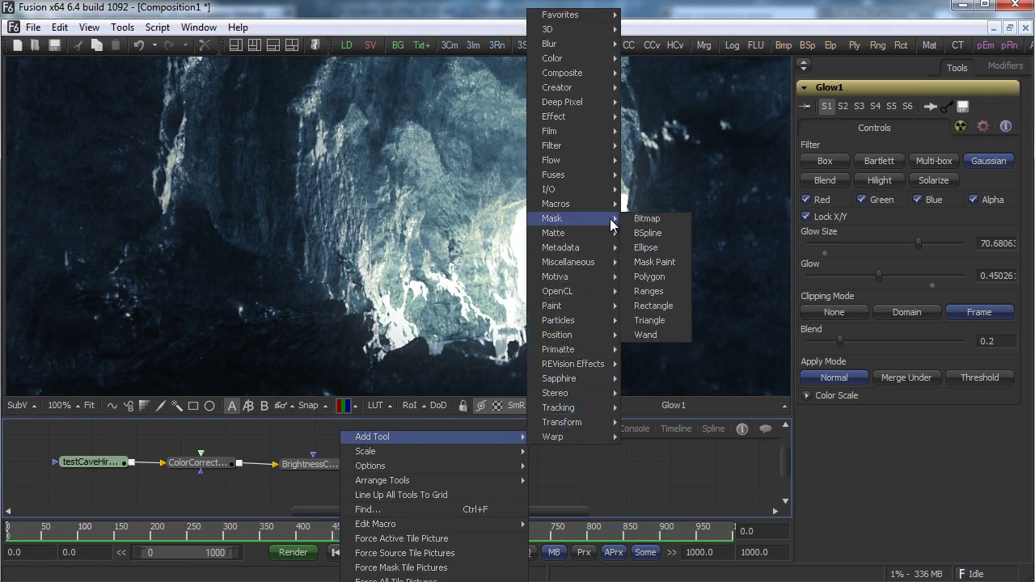
click(659, 248)
drag(403, 229, 573, 239)
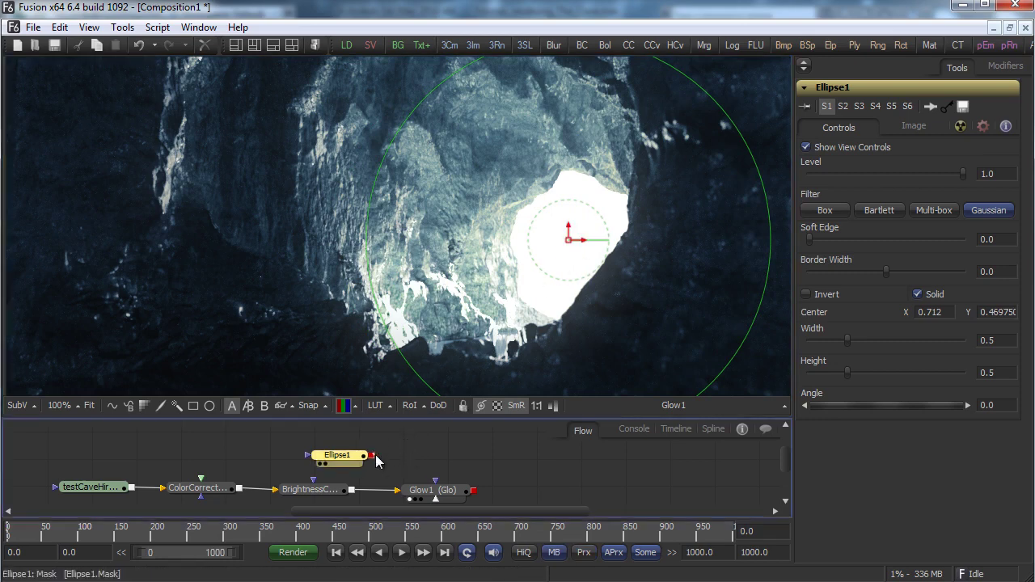
drag(371, 455, 437, 489)
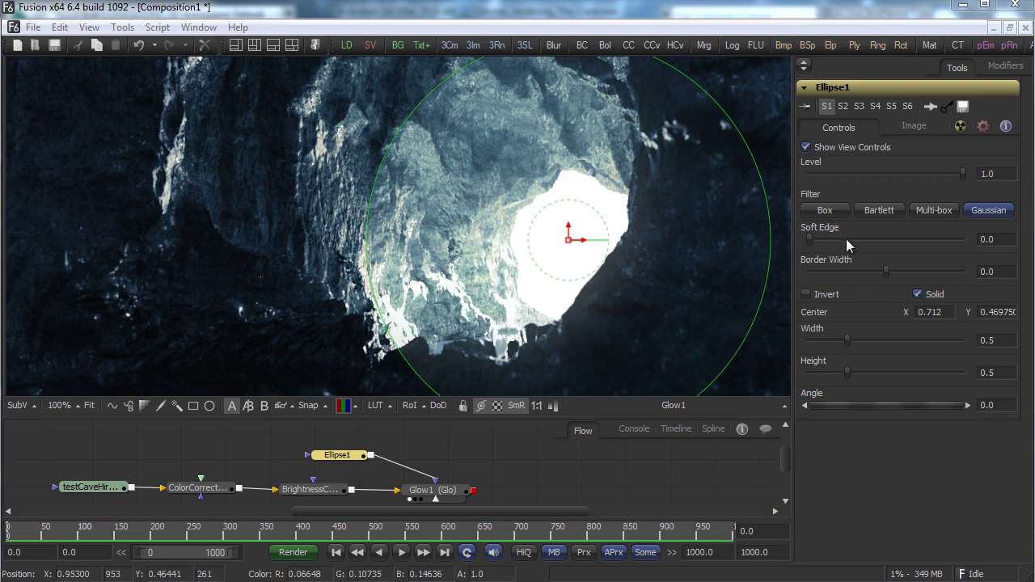
Step: Set the ellipse mask's soft edge to about 0.061, reduce its height to about 0.36 and narrow its width around the cave opening
drag(810, 240, 858, 243)
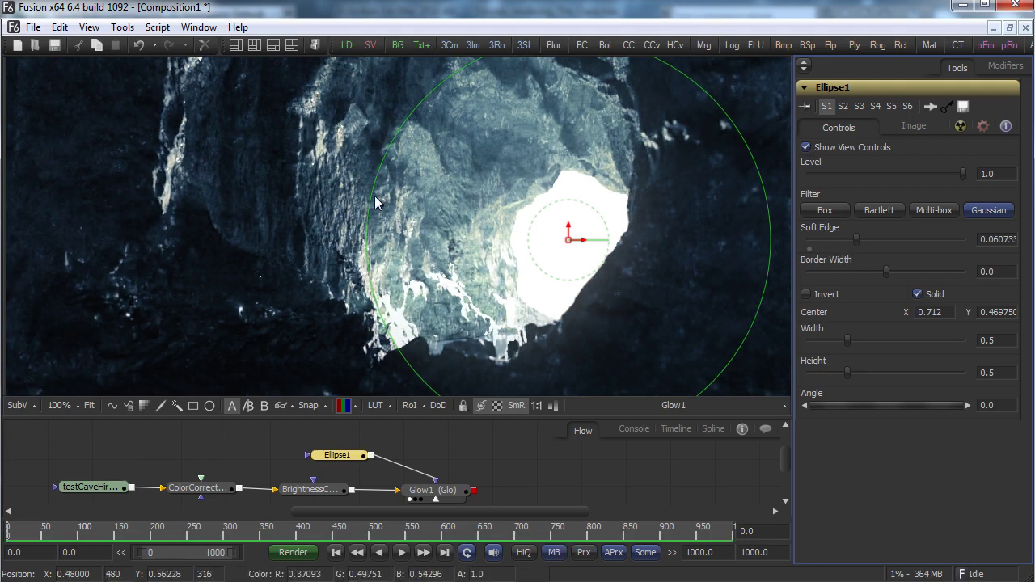
drag(372, 195, 405, 203)
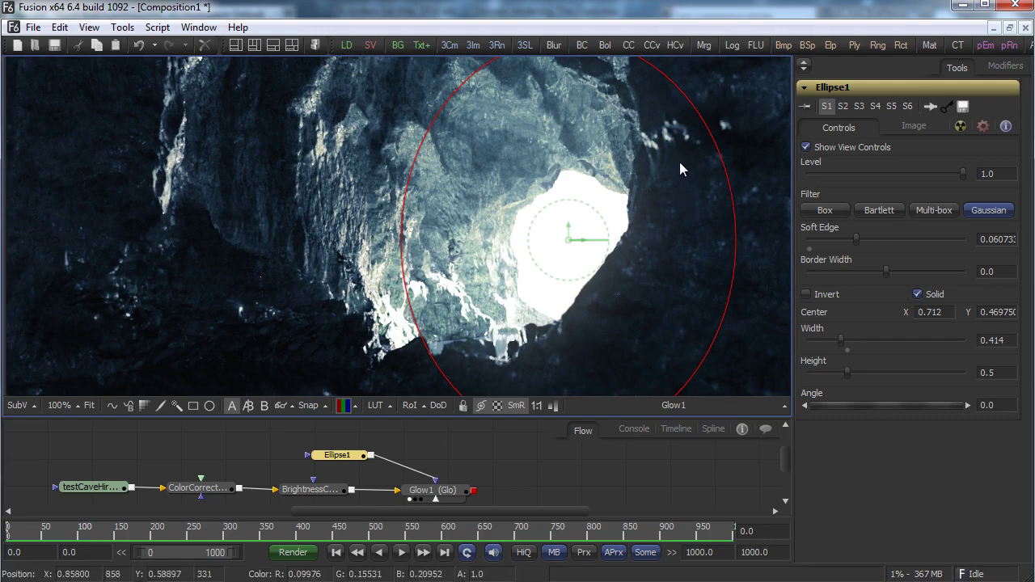
scroll(694, 165, up, 3)
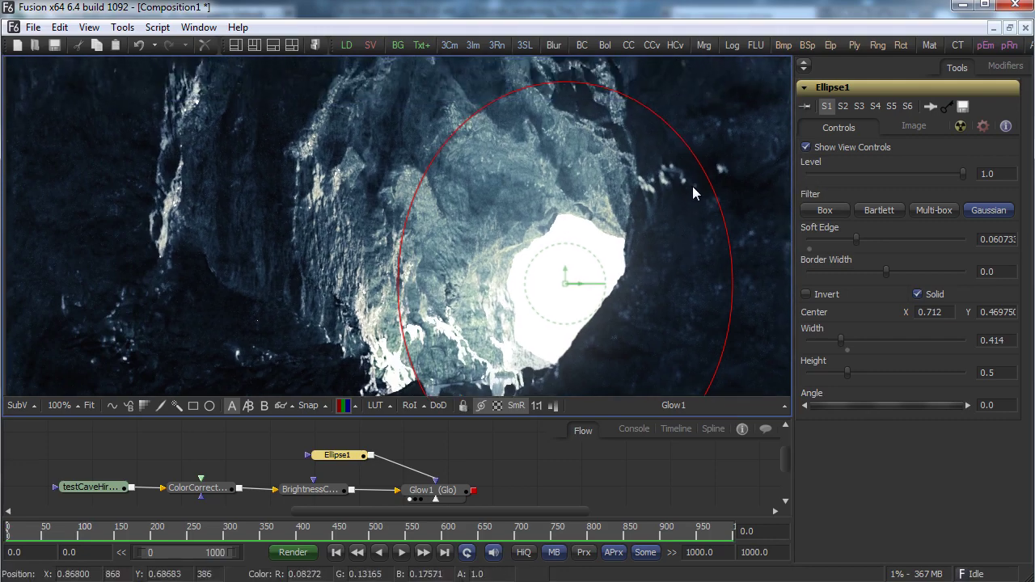
drag(570, 103, 579, 149)
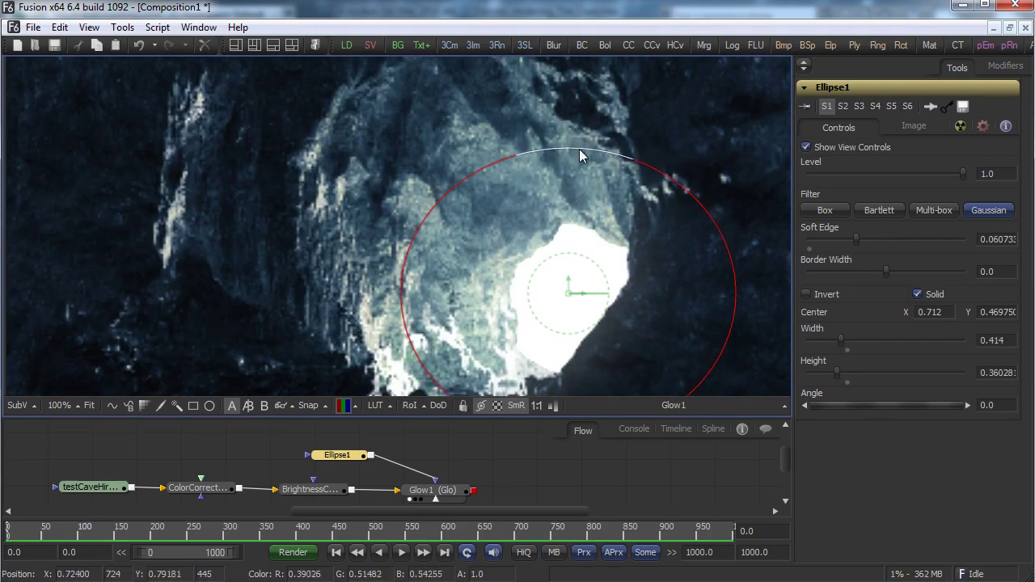
drag(401, 267, 431, 261)
middle_drag(621, 273, 647, 222)
Step: Raise the Glow tool's glow to about 0.529 and compare its output with the Brightness / Contrast output in the viewer
click(433, 490)
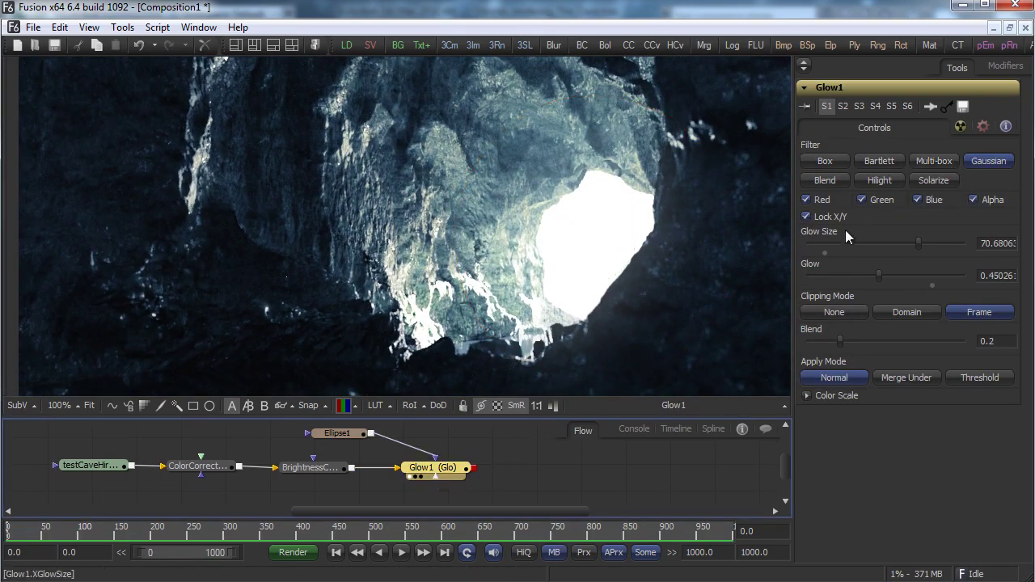
drag(883, 275, 893, 276)
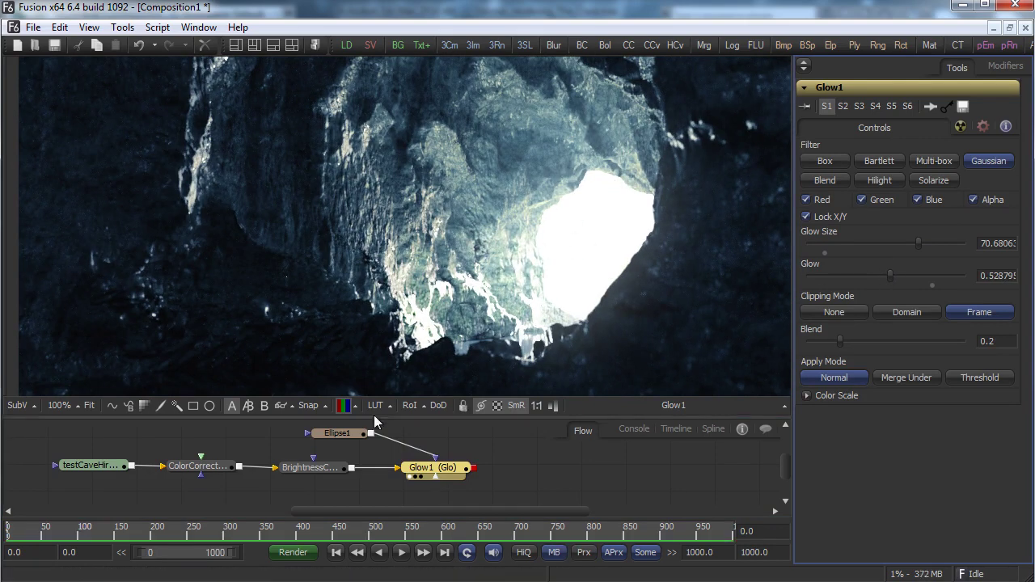
drag(312, 468, 453, 335)
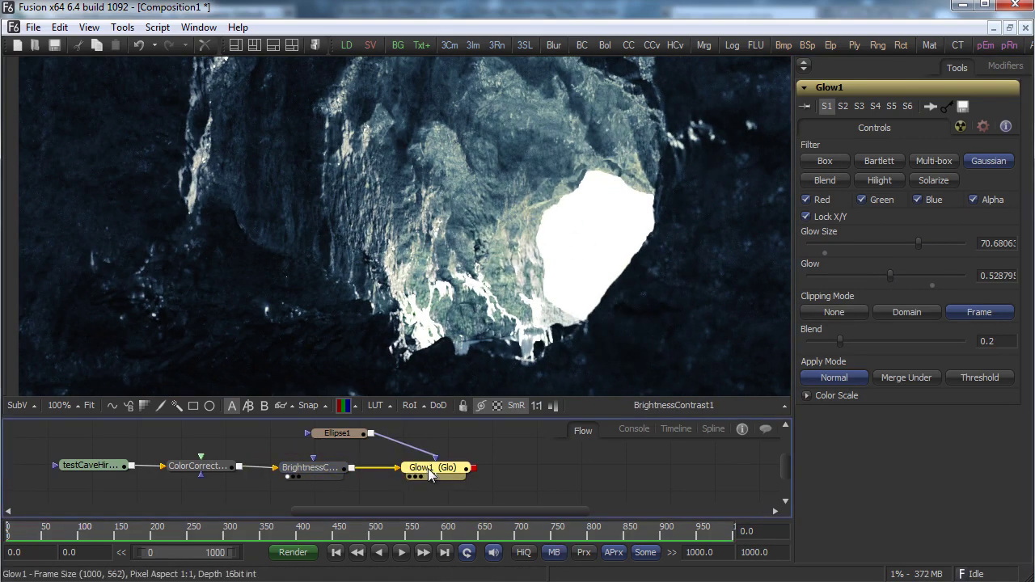
drag(435, 477, 598, 299)
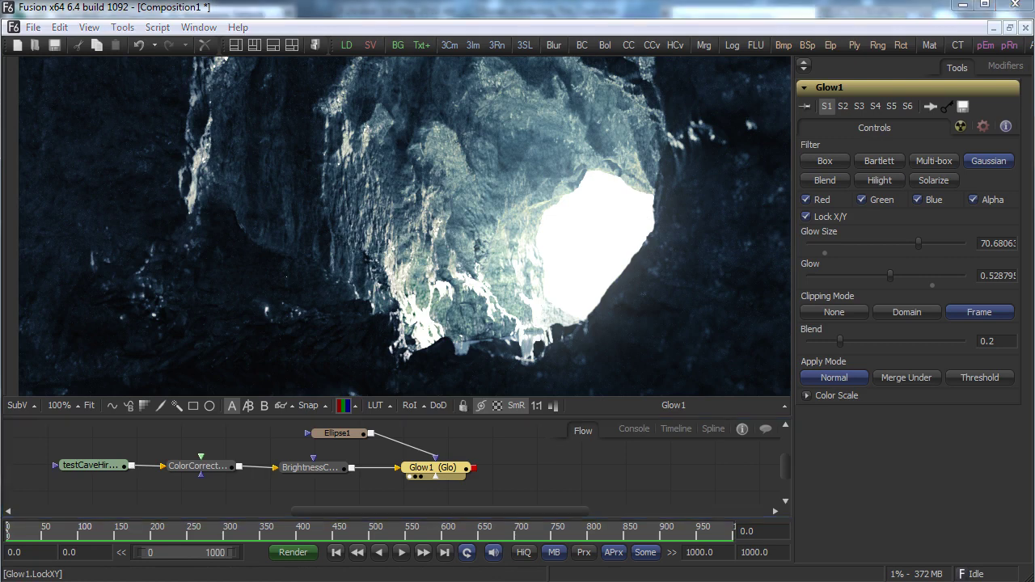
Step: Add a Sharpen tool, connect the Glow tool's output to it, and show it in the viewer
right_click(502, 460)
mouse_move(522, 469)
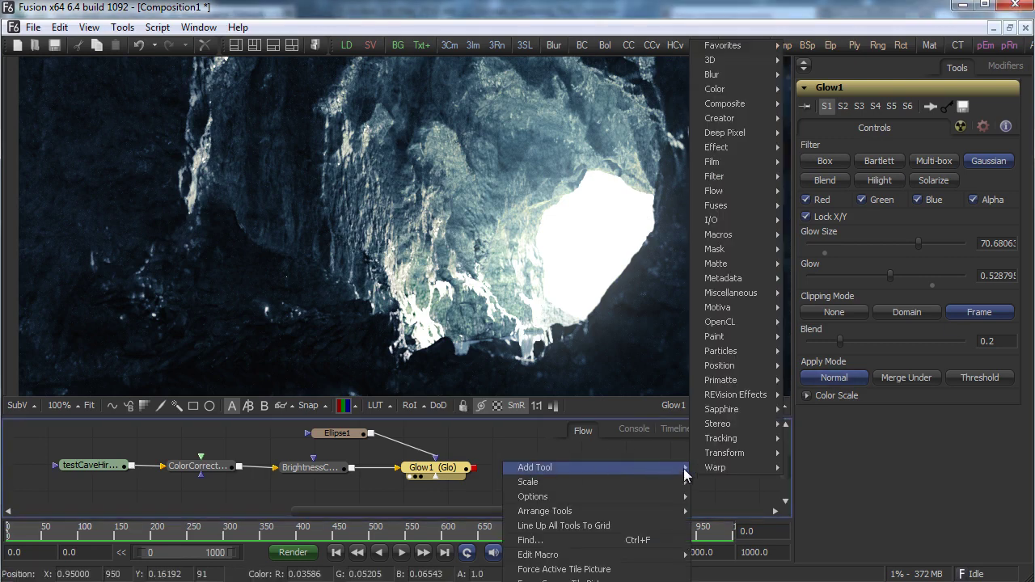
mouse_move(758, 76)
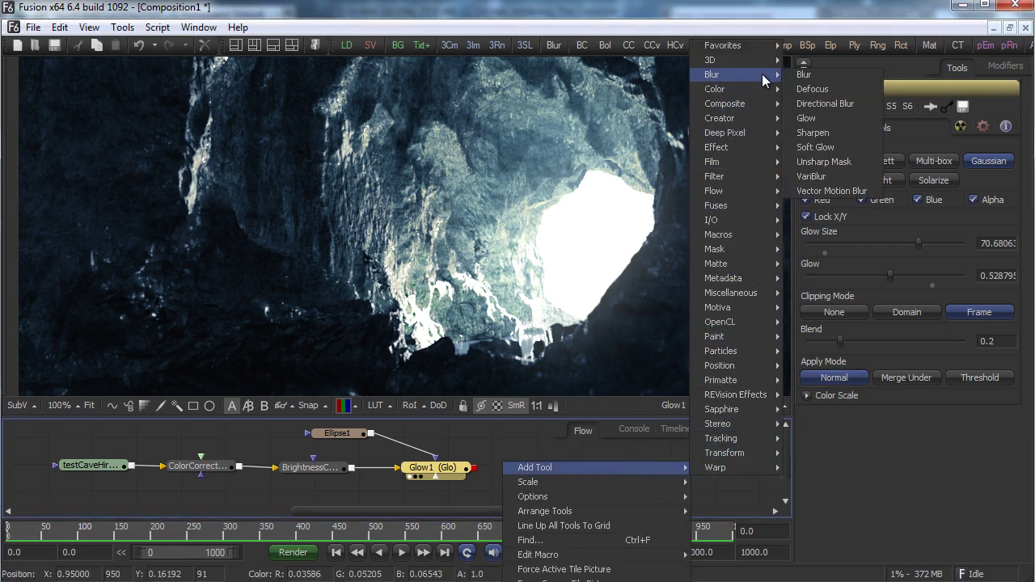
mouse_move(759, 237)
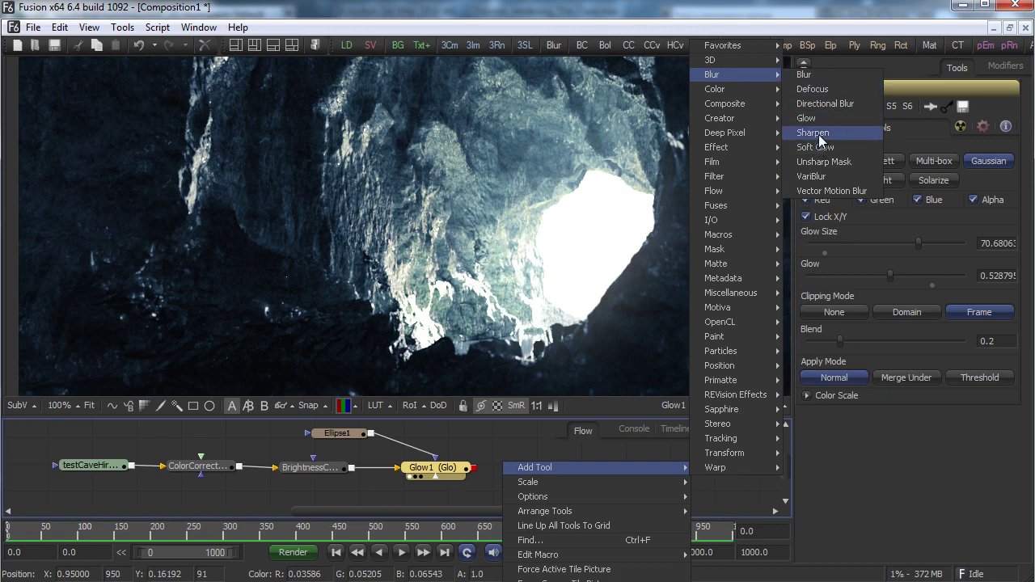
click(813, 133)
drag(497, 461, 544, 467)
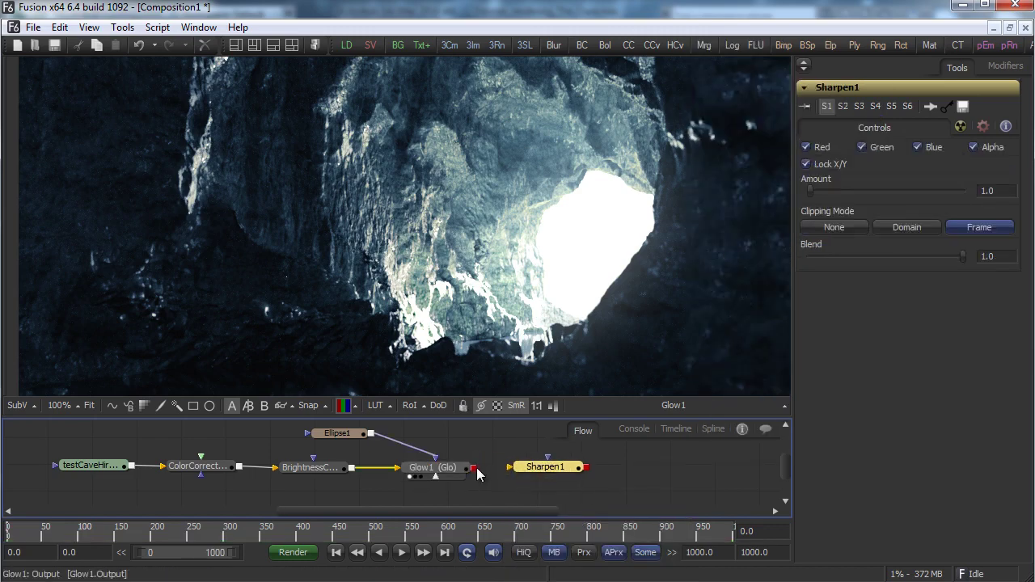
click(526, 475)
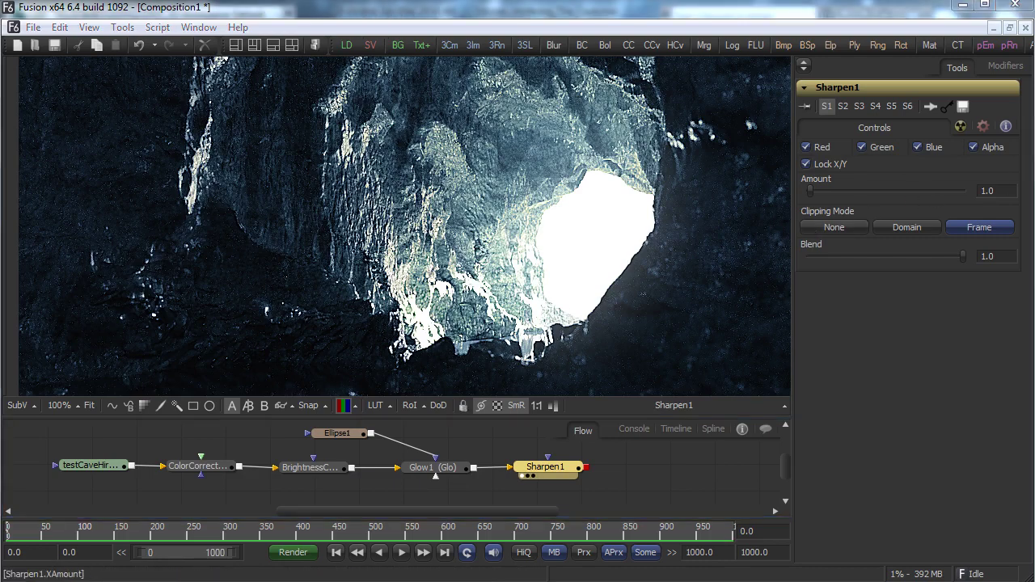
Step: Set the Sharpen tool's amount to 0.25 and compare its output with the Glow output in the viewer
click(988, 191)
text(0.25)
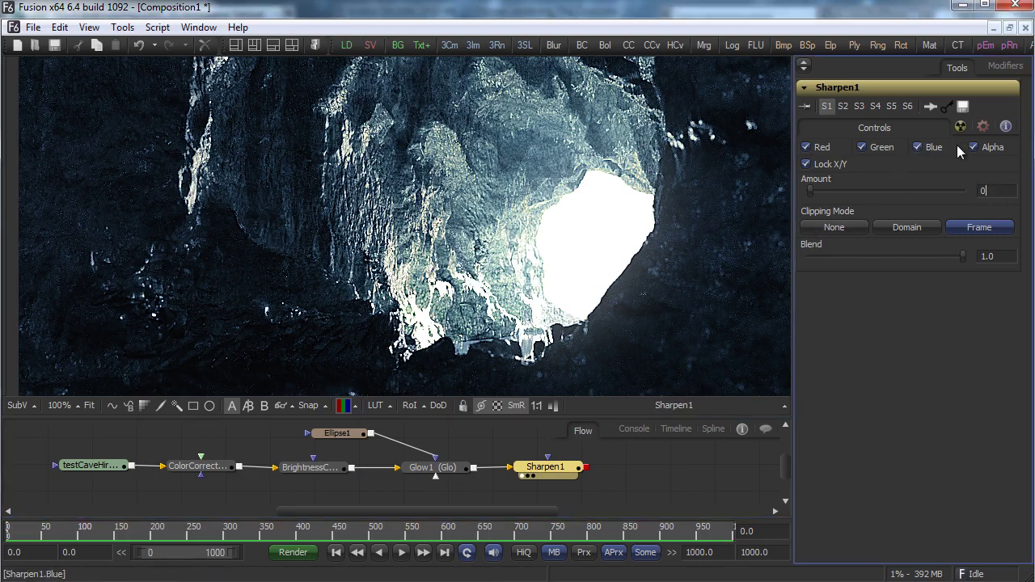
key(Return)
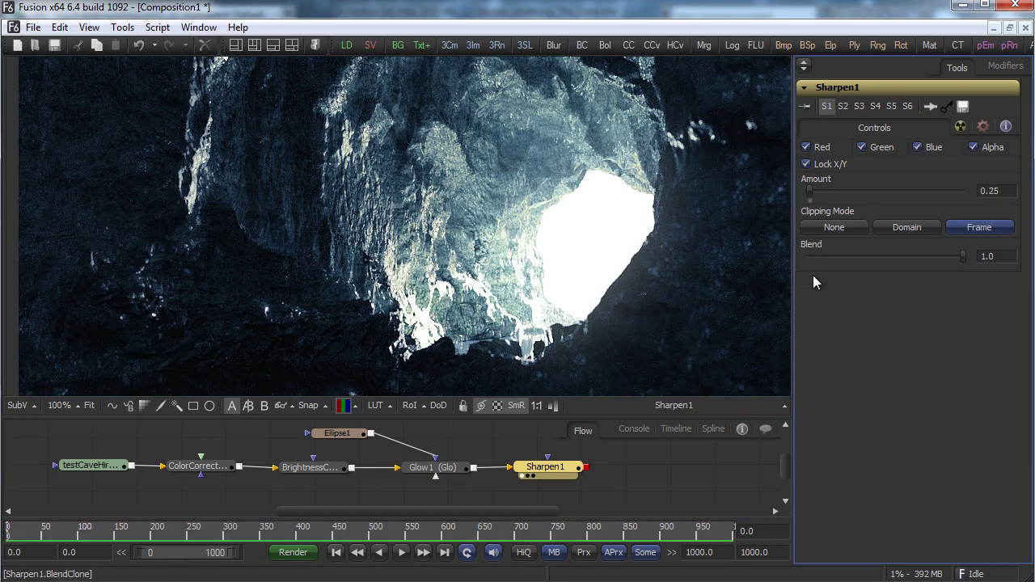
click(410, 476)
click(529, 476)
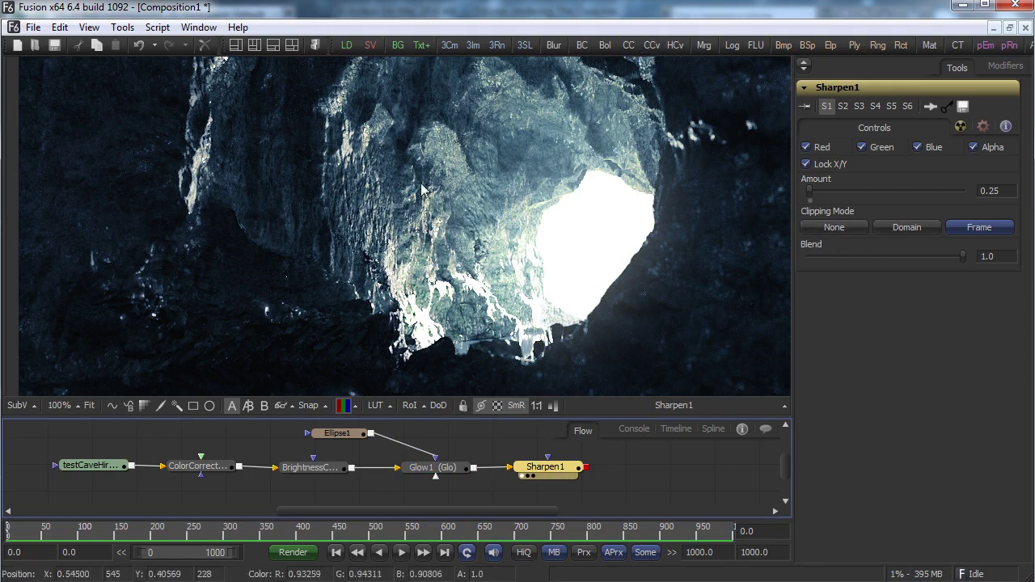
Step: Compare the Sharpen output as A with the original testCaveHires.tif as B in a split viewer, adjusting the dividing line slightly
mouse_move(106, 471)
click(72, 474)
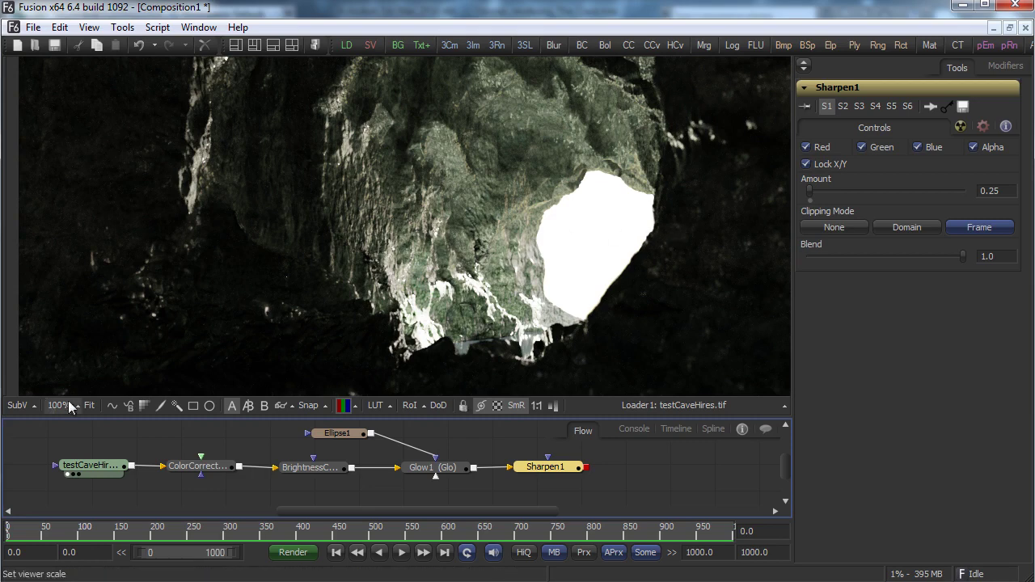
click(249, 407)
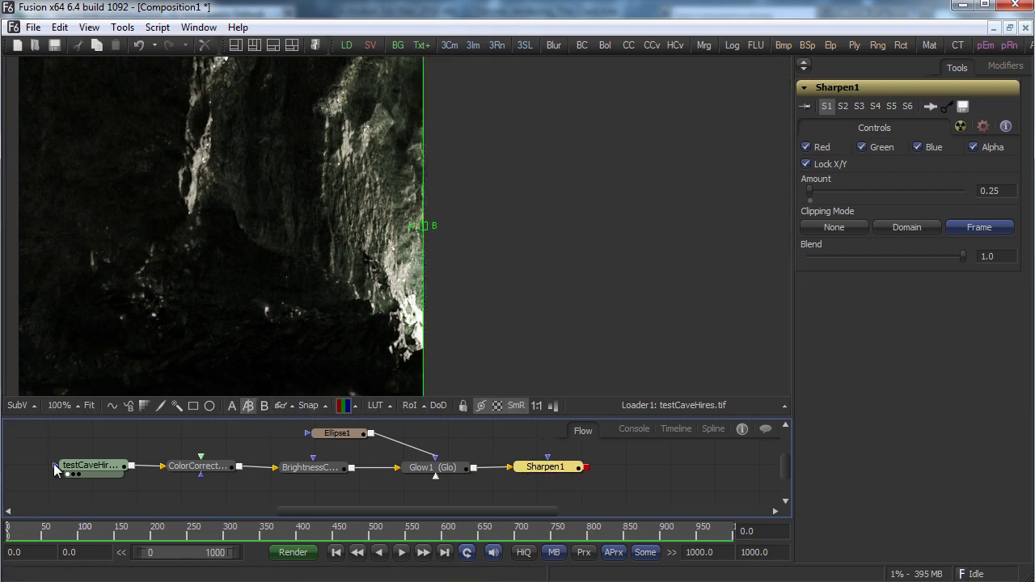
drag(89, 467, 670, 243)
key(1)
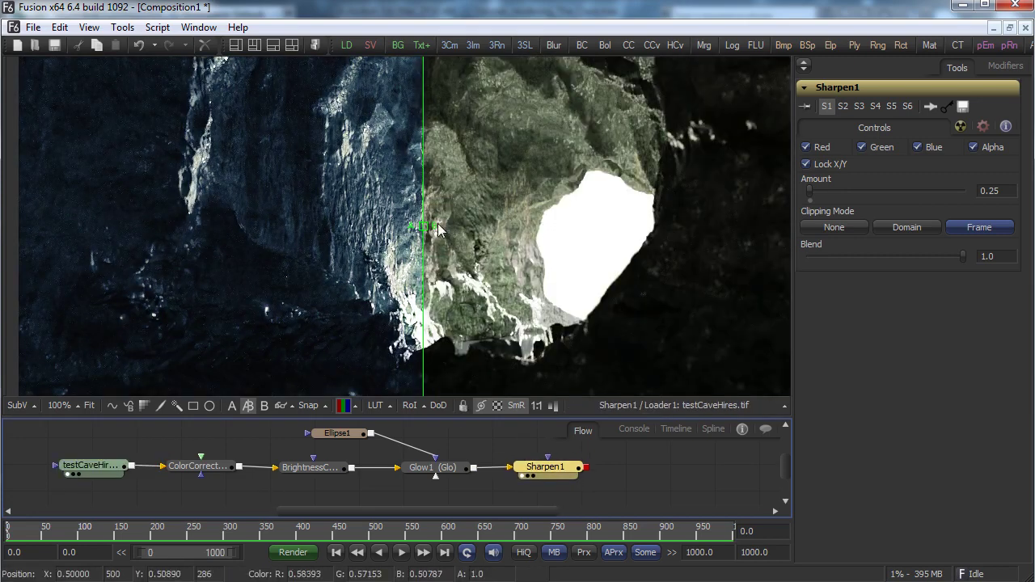
drag(443, 231, 431, 275)
click(33, 27)
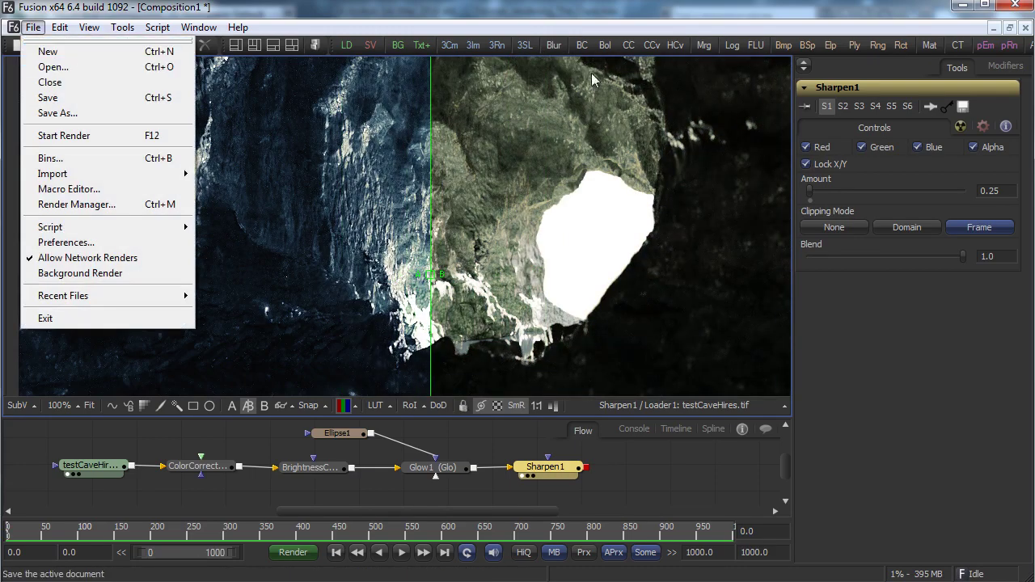
key(Escape)
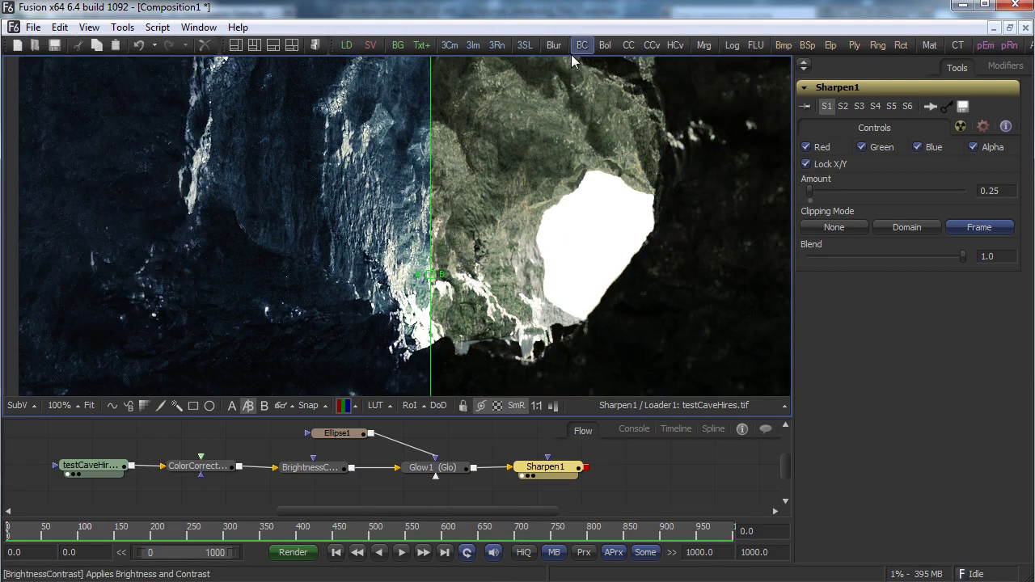